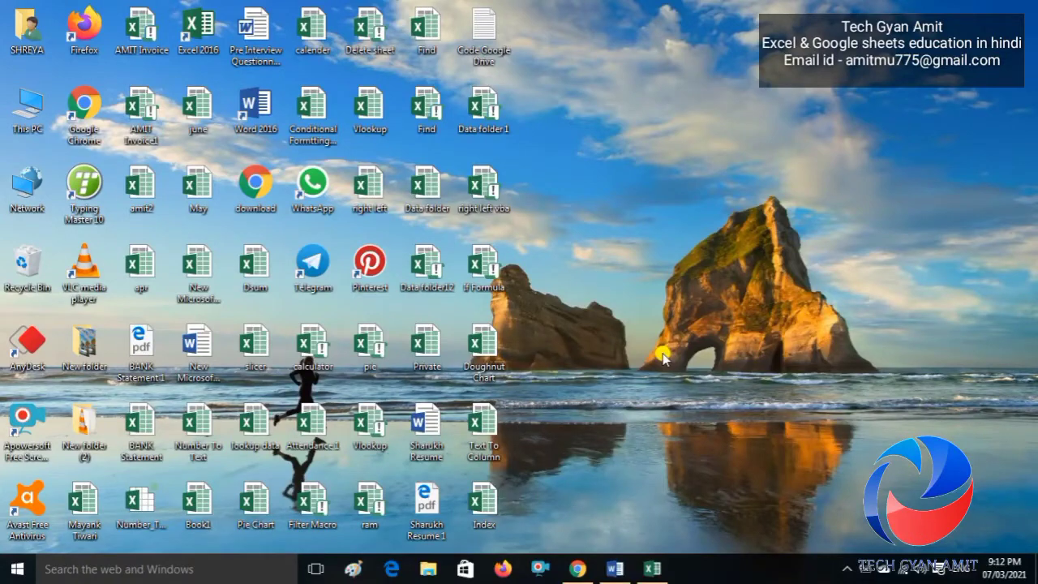
Switch to the Lookup Function spreadsheet in Chrome and view both item tables on the Lookup 1 sheet.
left_click(586, 569)
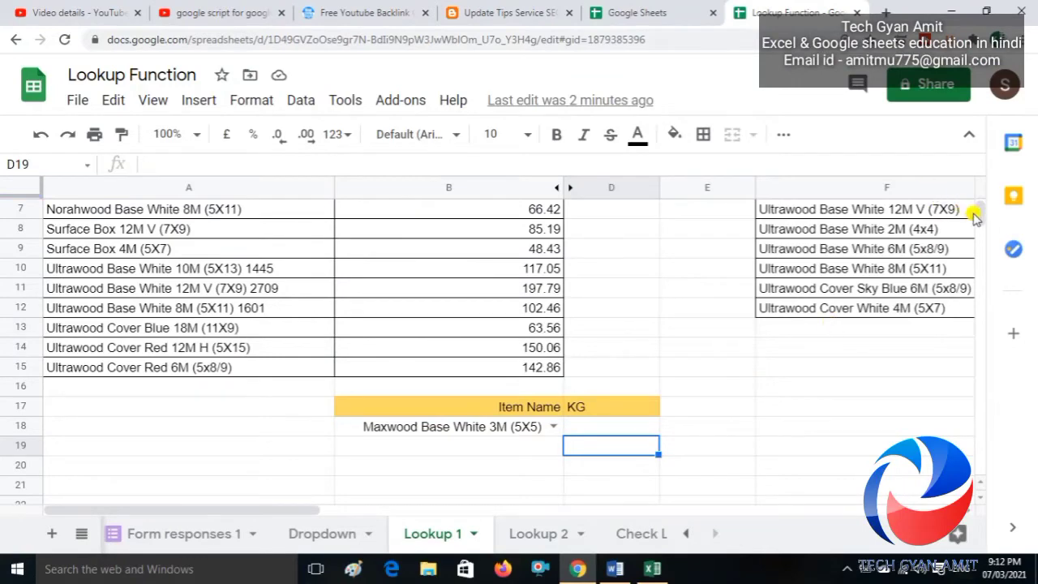
scroll(980, 219, "up", 3)
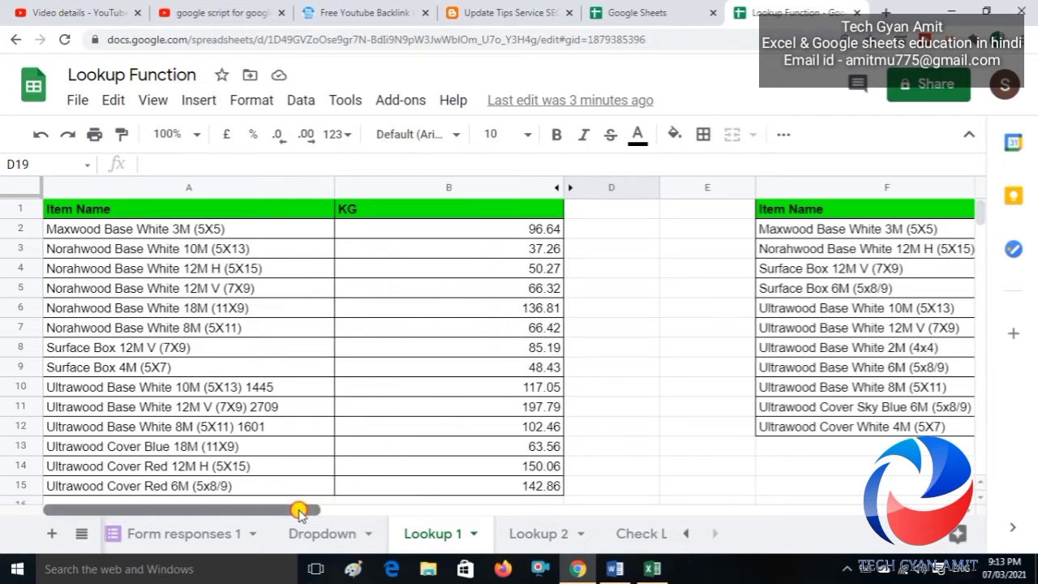
left_click_drag(299, 512, 483, 523)
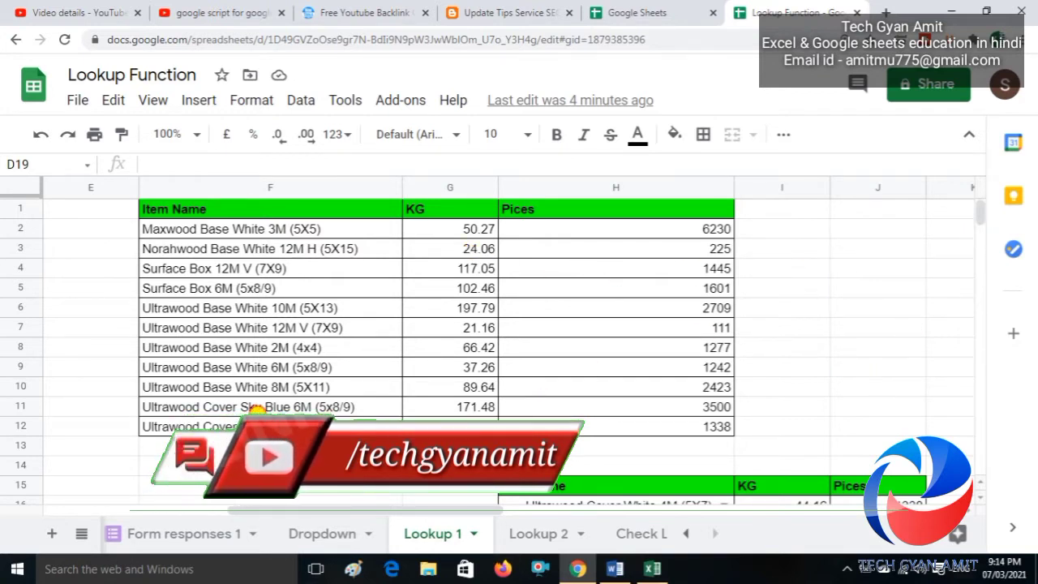
Sort the range A1:B15 by Item Name from A to Z, treating the first row as a header row.
left_click(259, 409)
key("Left")
key("Left")
key("Left")
key("Left")
key("Left")
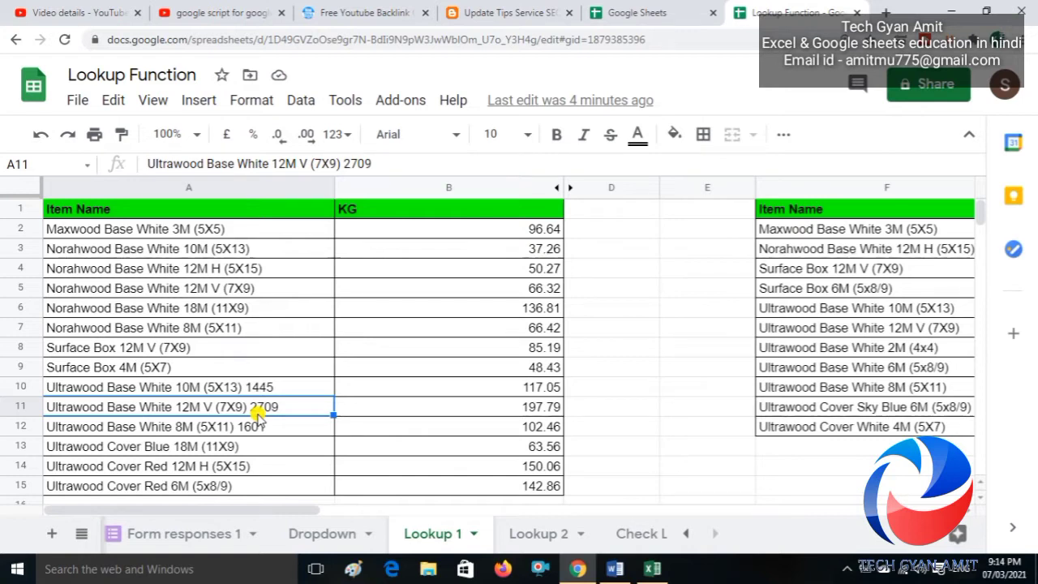
key("ctrl+Up")
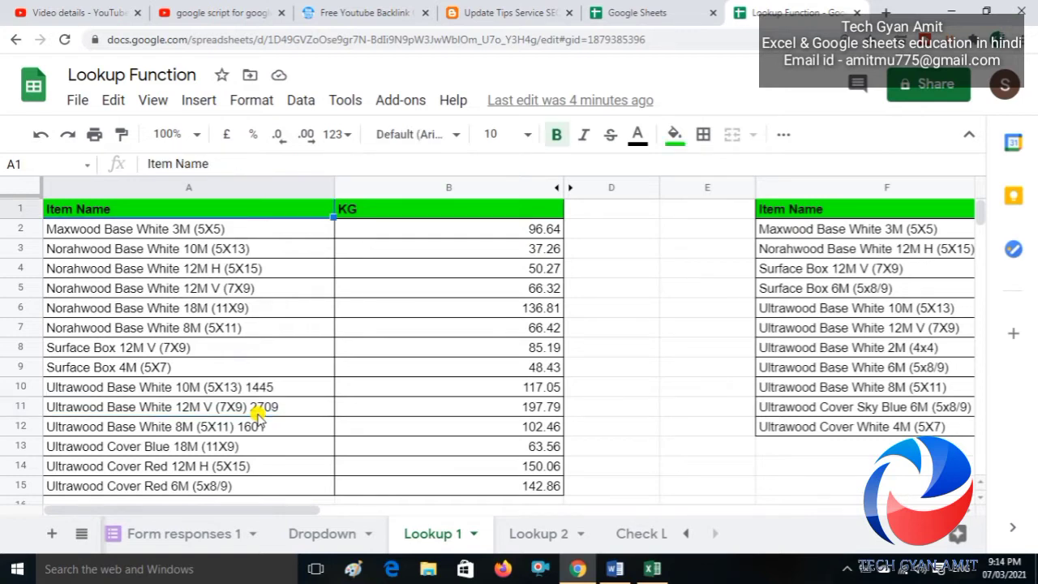
key("shift+Right")
key("ctrl+shift+Down")
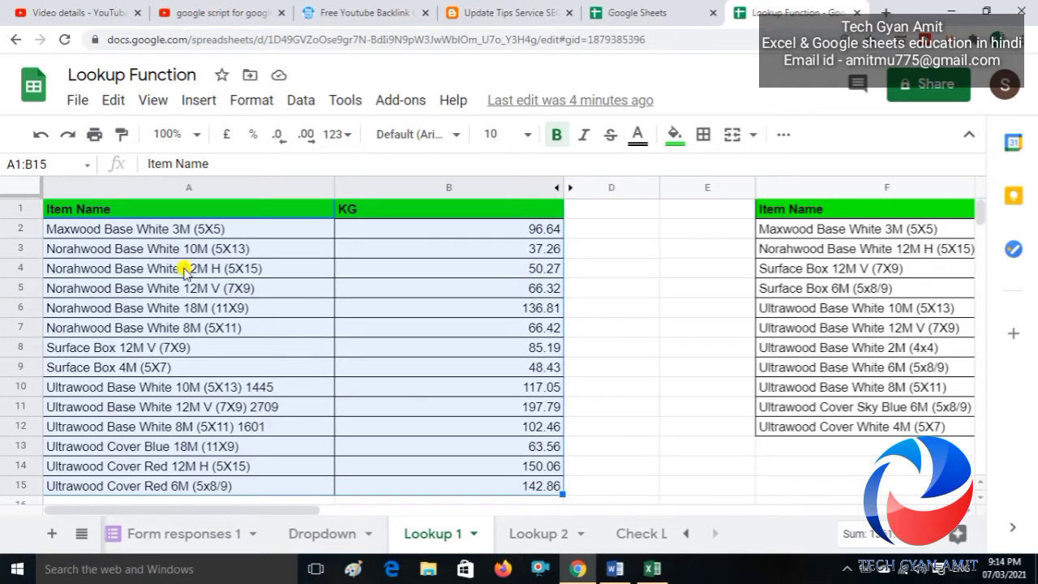
left_click(301, 101)
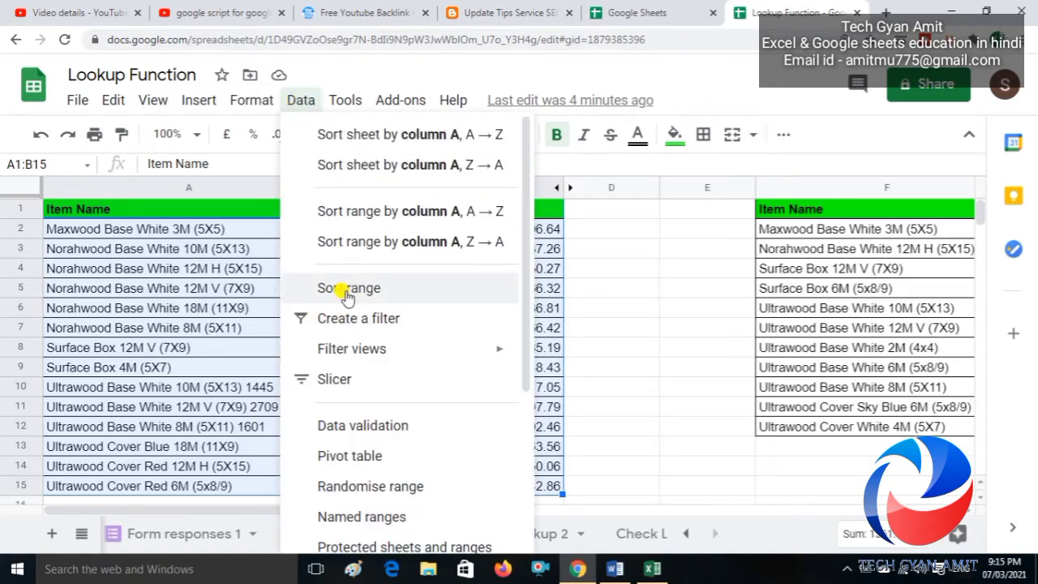
left_click(347, 294)
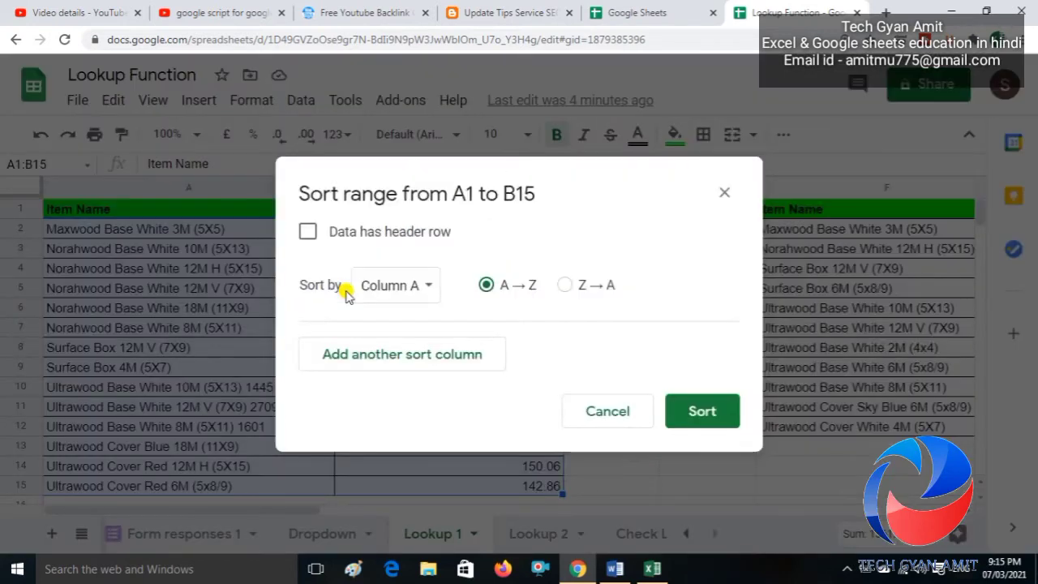
left_click(308, 237)
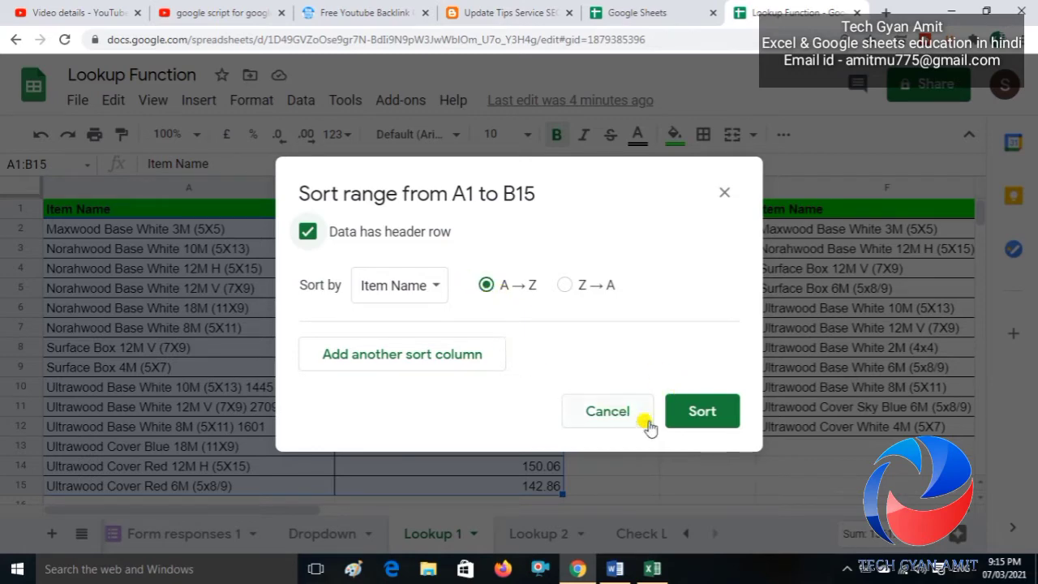
left_click(701, 414)
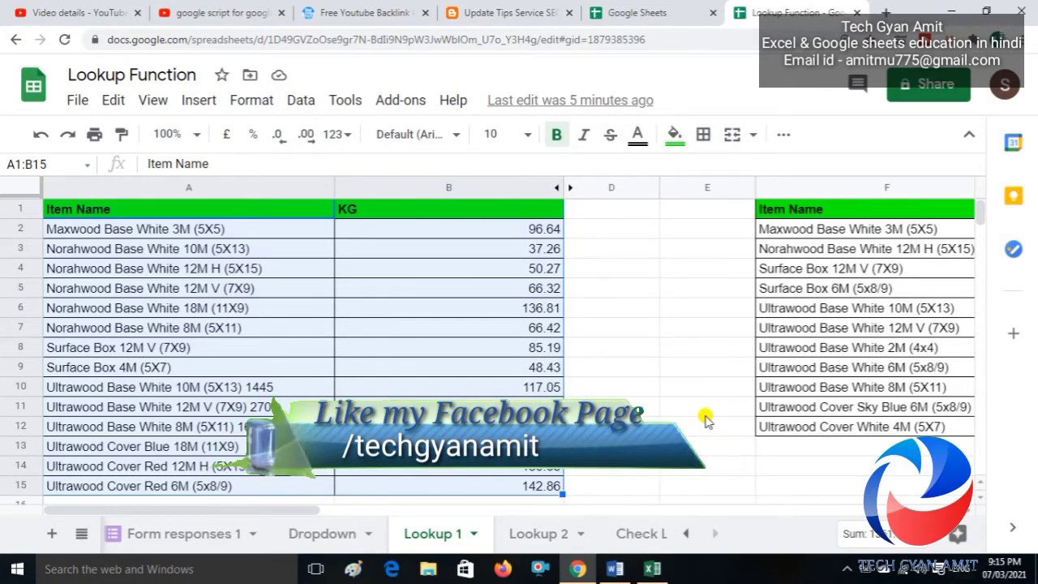
Examine the Item Name and KG table and the small lookup block beneath it in rows 17 and 18.
key("Down")
key("Down")
key("Down")
key("Down")
key("Down")
key("Down")
key("Down")
key("Down")
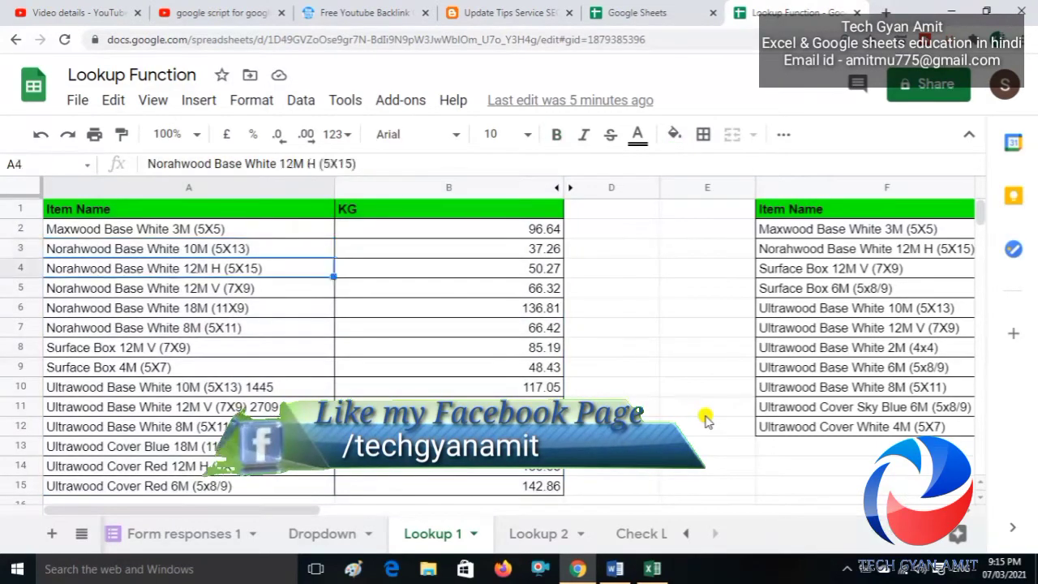
key("Right")
key("Right")
key("Down")
key("Down")
key("Down")
key("Down")
key("Down")
key("Down")
key("Down")
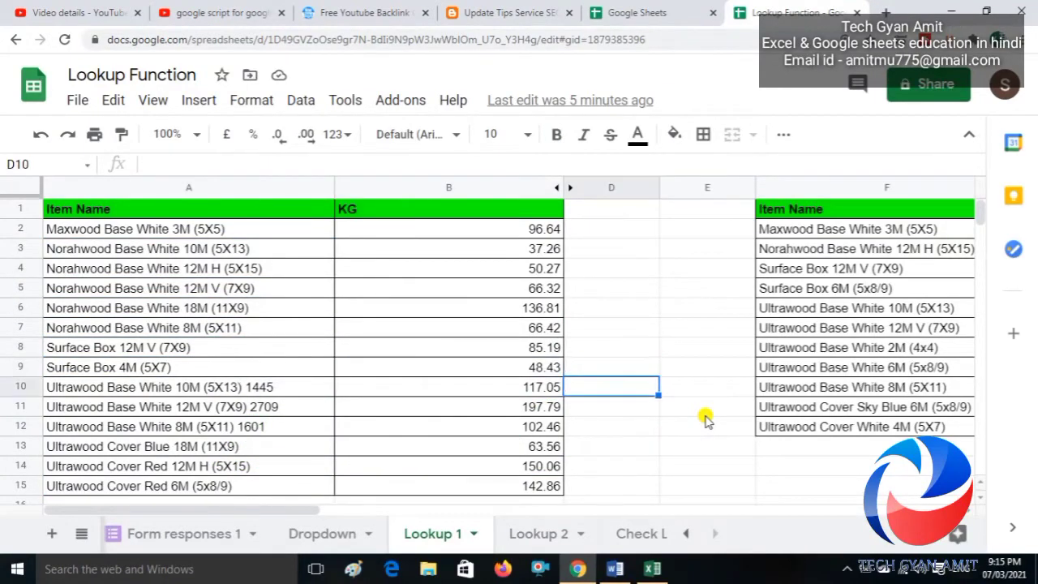
key("Down")
key("Down")
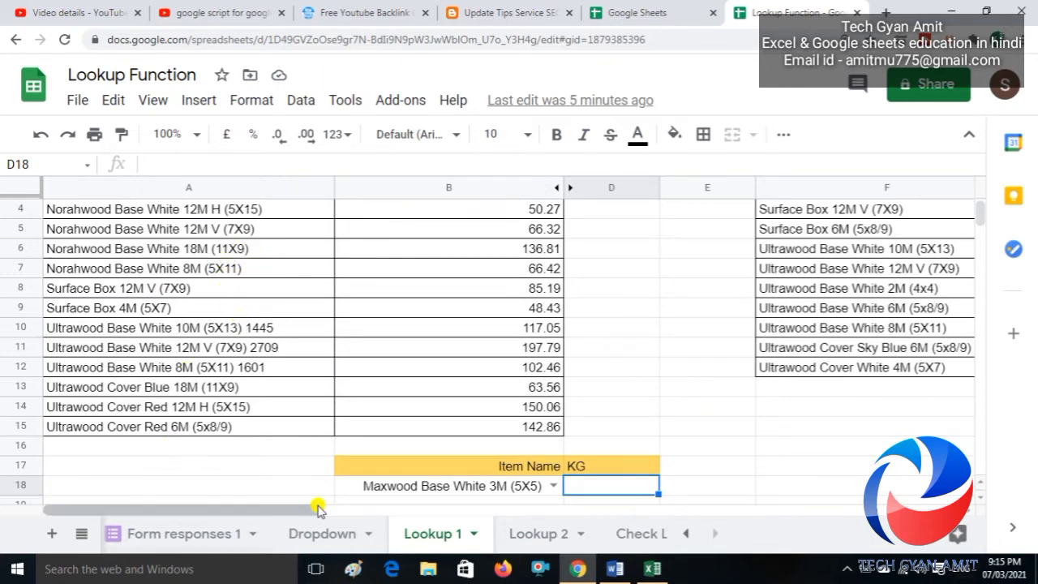
Review and save the data validation of cell B18 as an in-cell drop-down list from the range $A$2:$A$15.
left_click(397, 489)
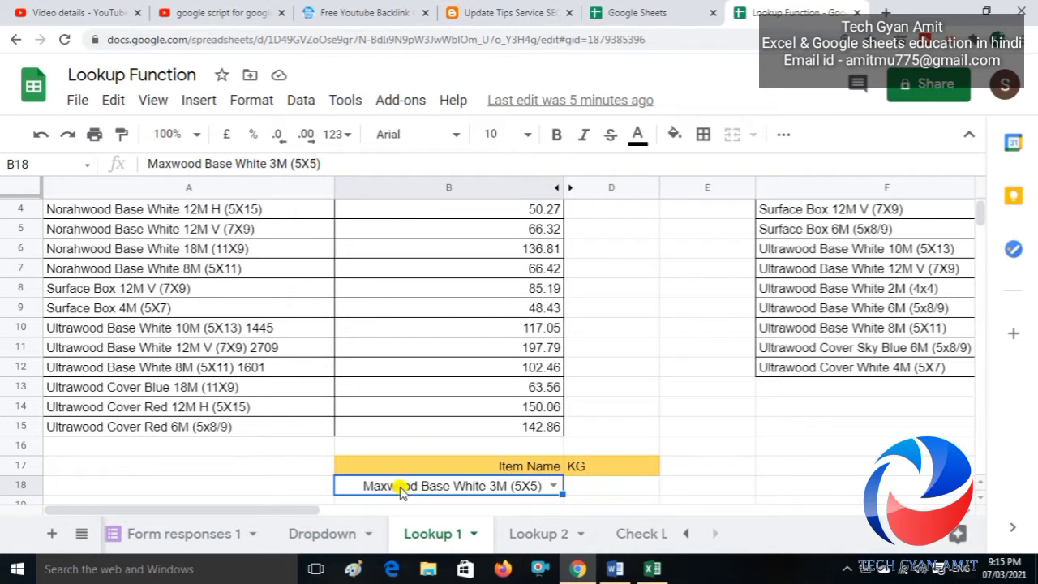
left_click(301, 102)
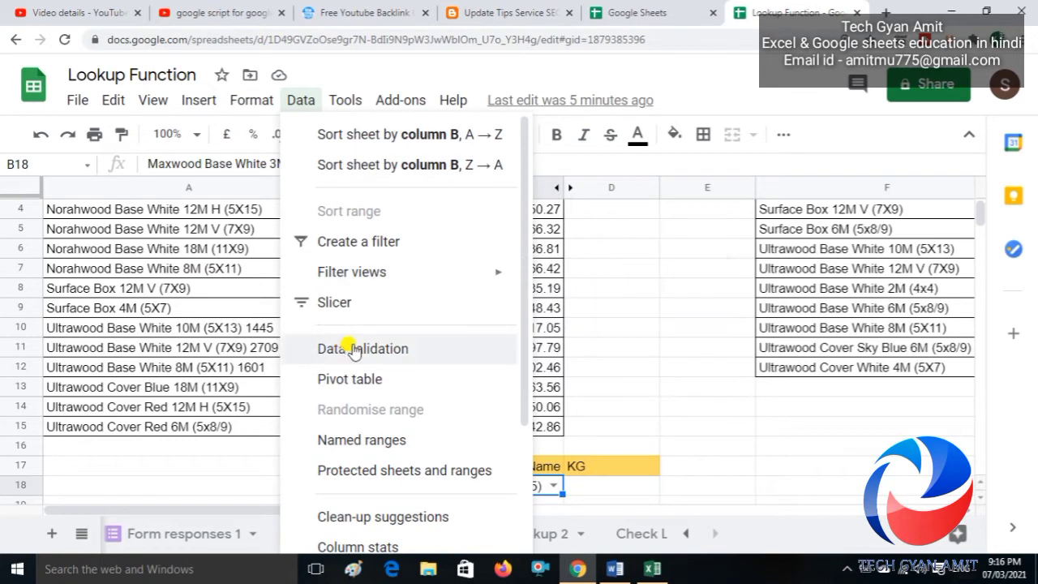
left_click(347, 347)
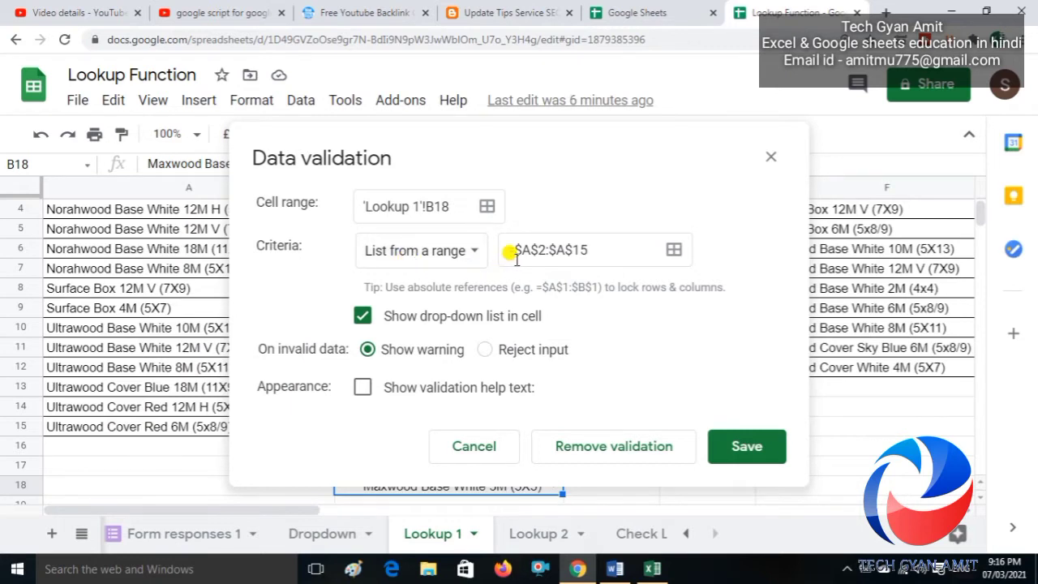
left_click(740, 453)
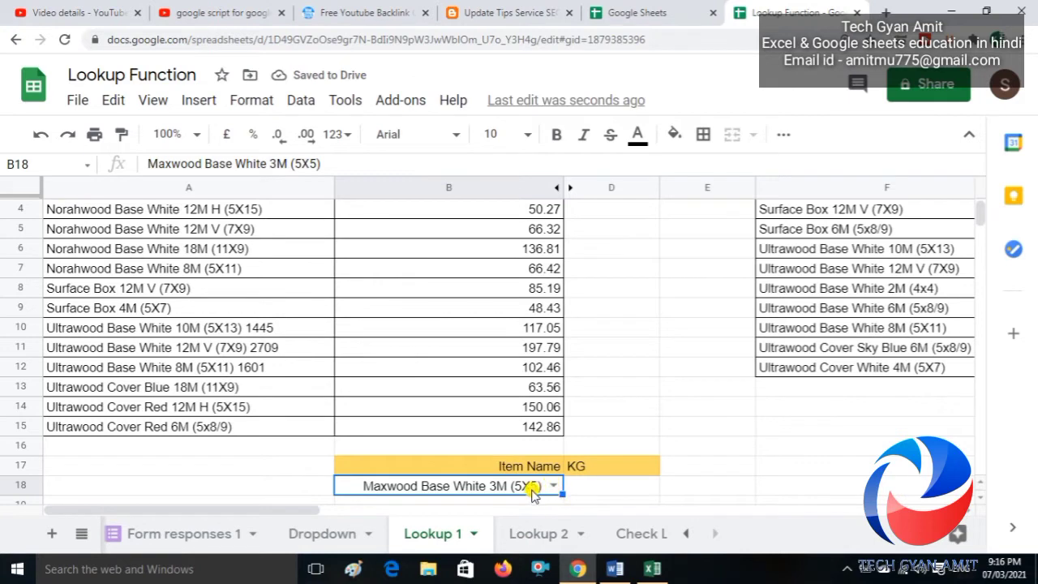
Enter the formula =LOOKUP(B18,A2:B15) in cell D18, consulting the function's formula help for its arguments.
left_click(592, 489)
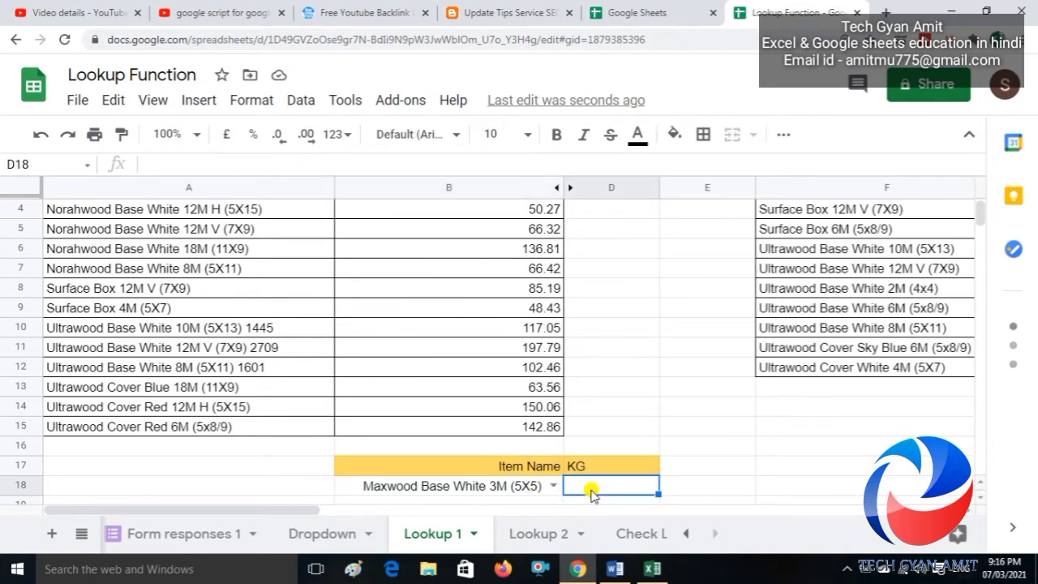
type("=LOOKUP(")
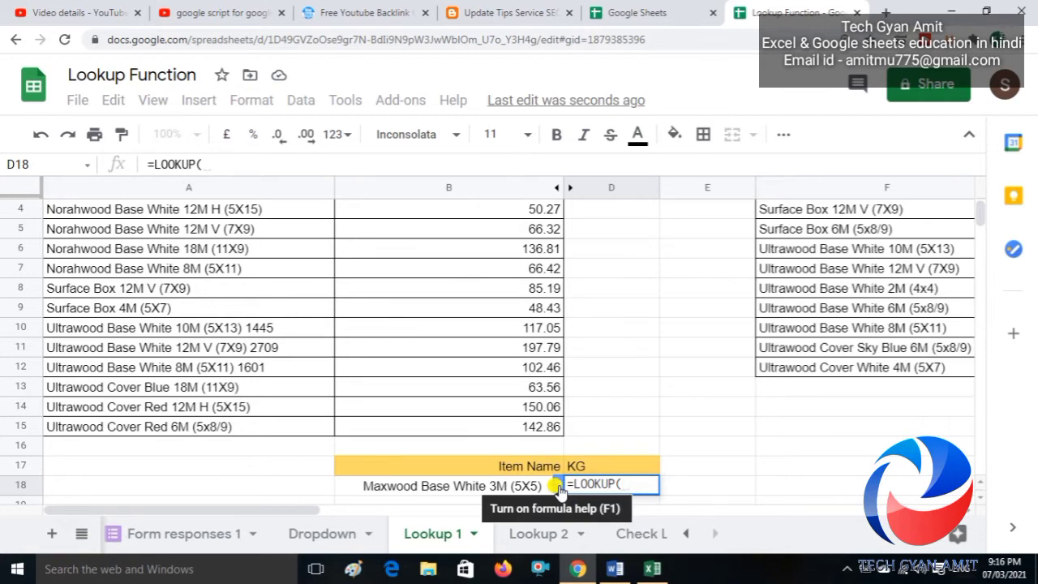
left_click(553, 486)
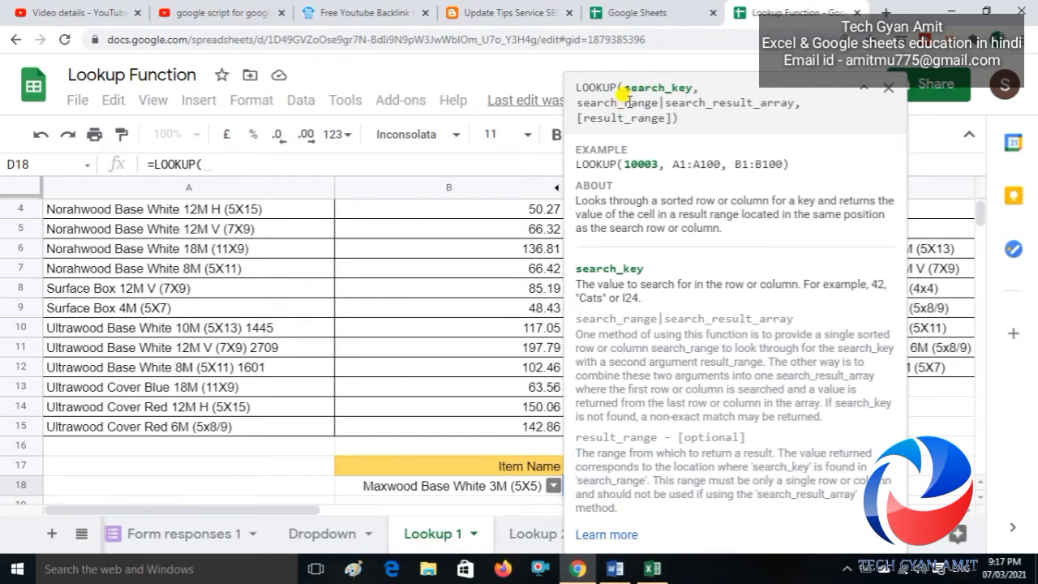
left_click(864, 89)
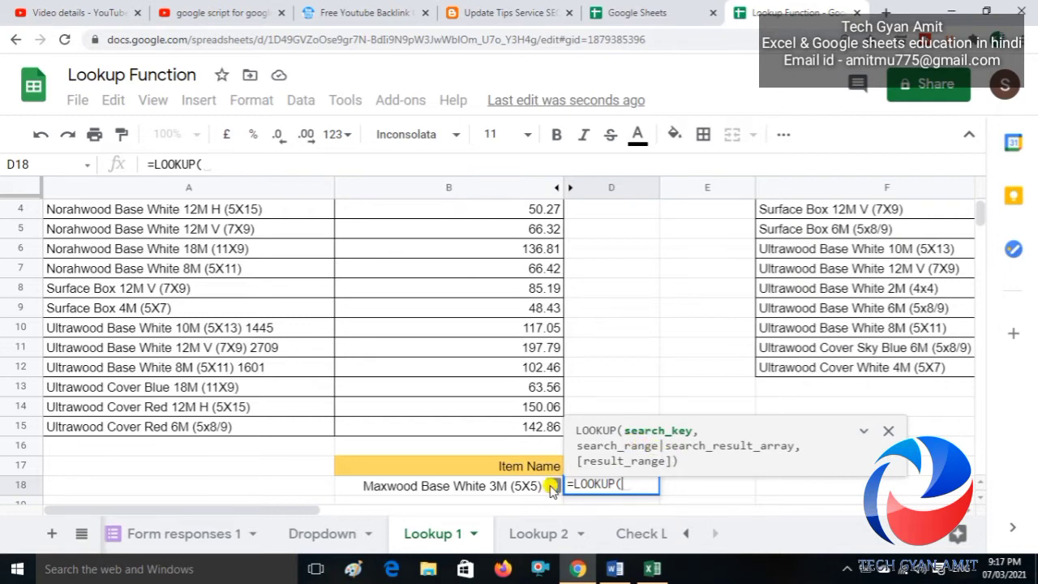
left_click(501, 494)
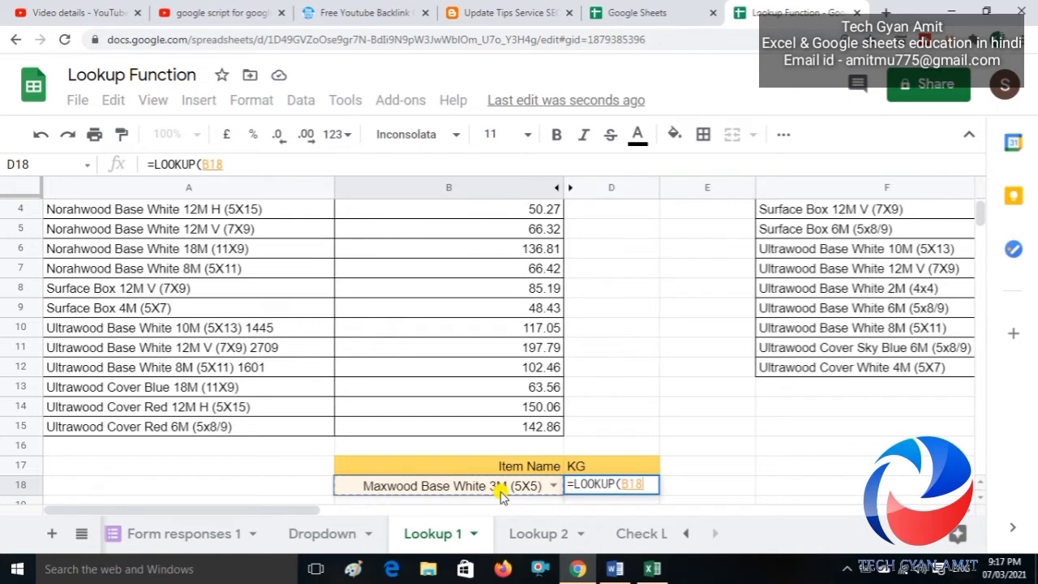
type(",")
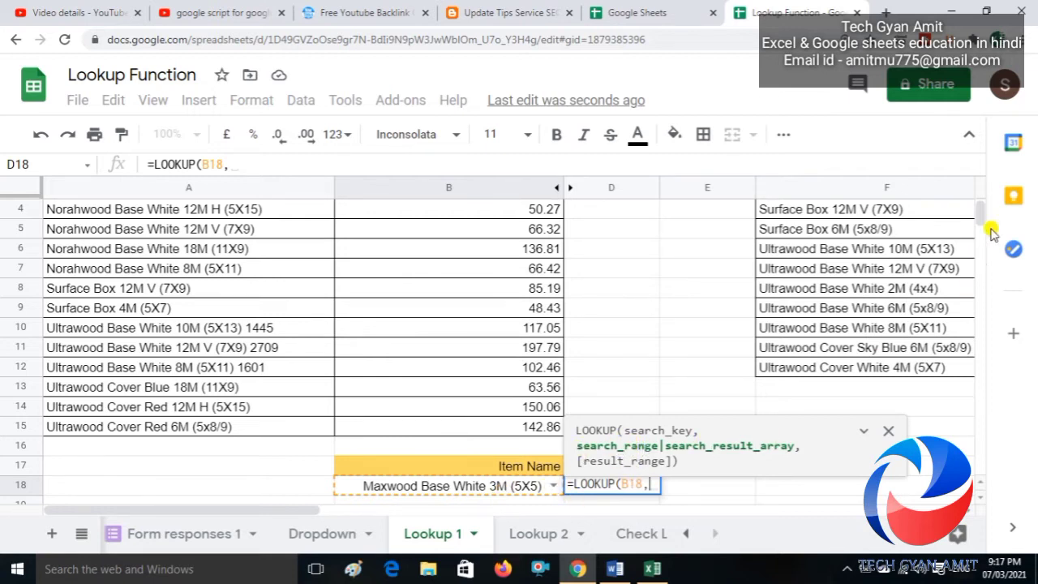
scroll(984, 211, "up", 1)
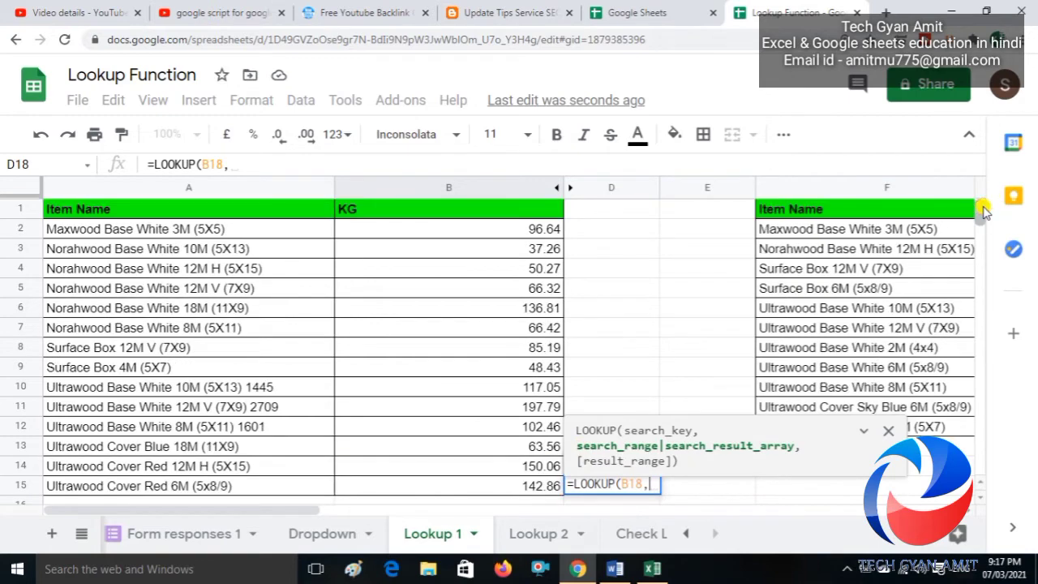
left_click(234, 229)
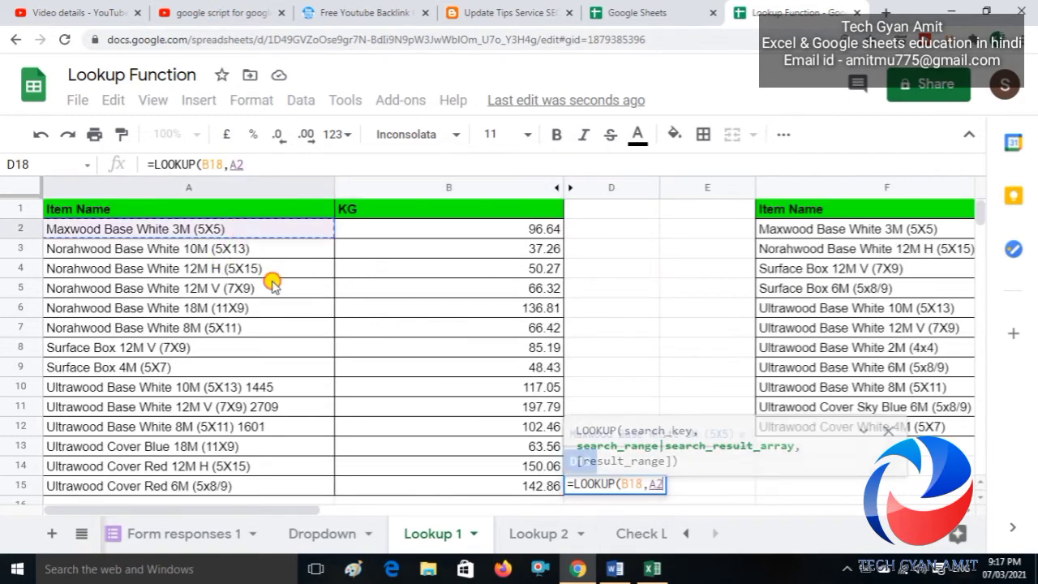
mouse_move(272, 281)
left_mouse_down()
mouse_move(355, 373)
mouse_move(475, 427)
mouse_move(525, 484)
left_mouse_up()
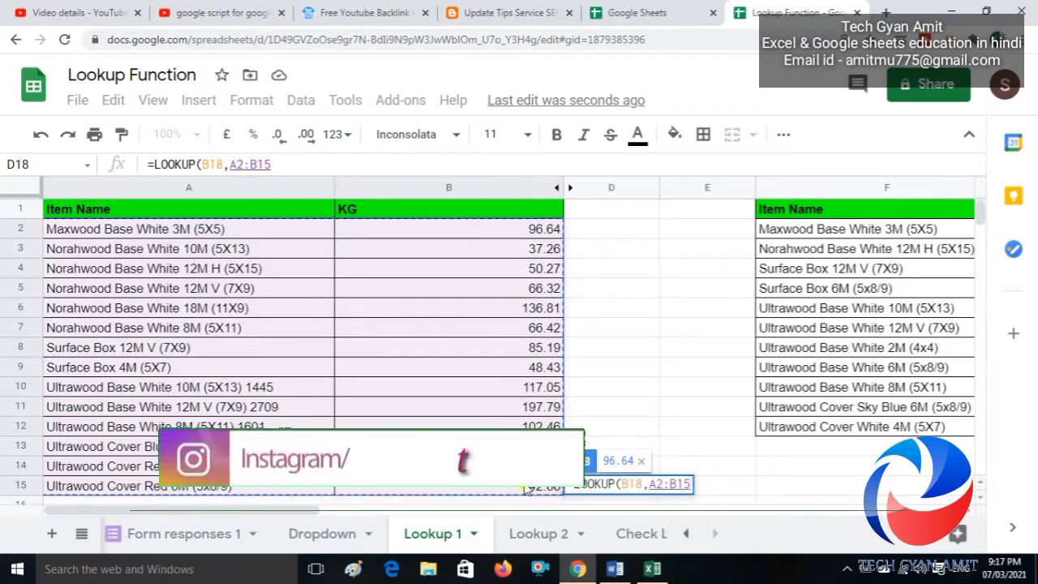
type(")")
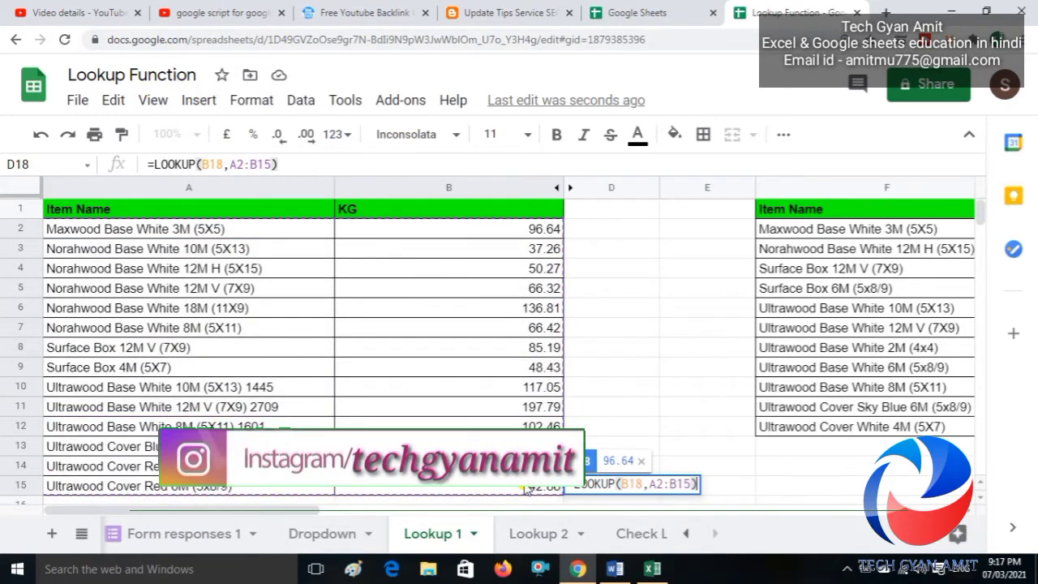
key("Return")
Choose Norahwood Base White 18M (11X9) in the B18 drop-down and check the looked-up weight against the source table.
key("Up")
key("Left")
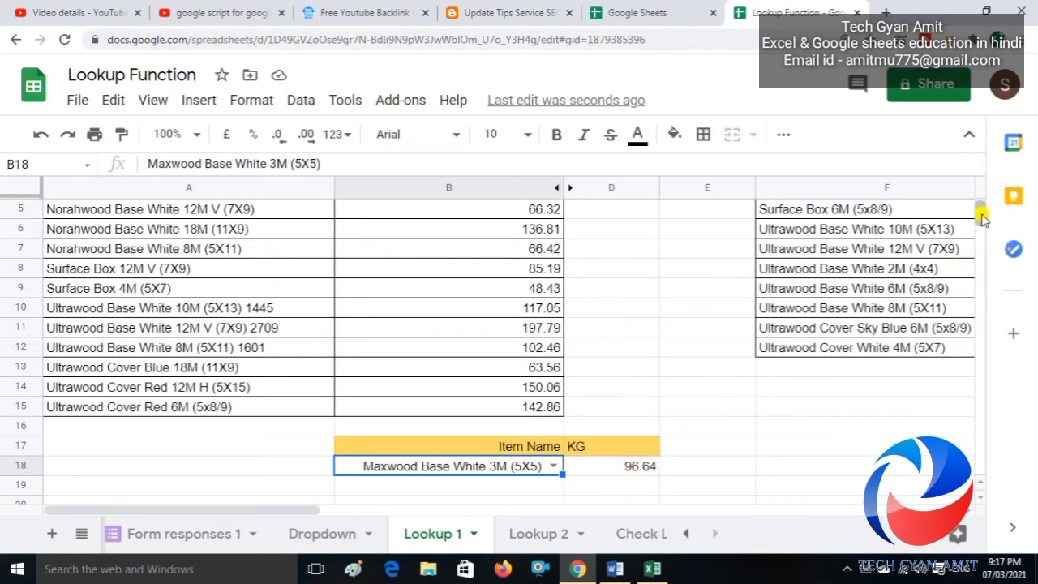
scroll(981, 208, "up", 2)
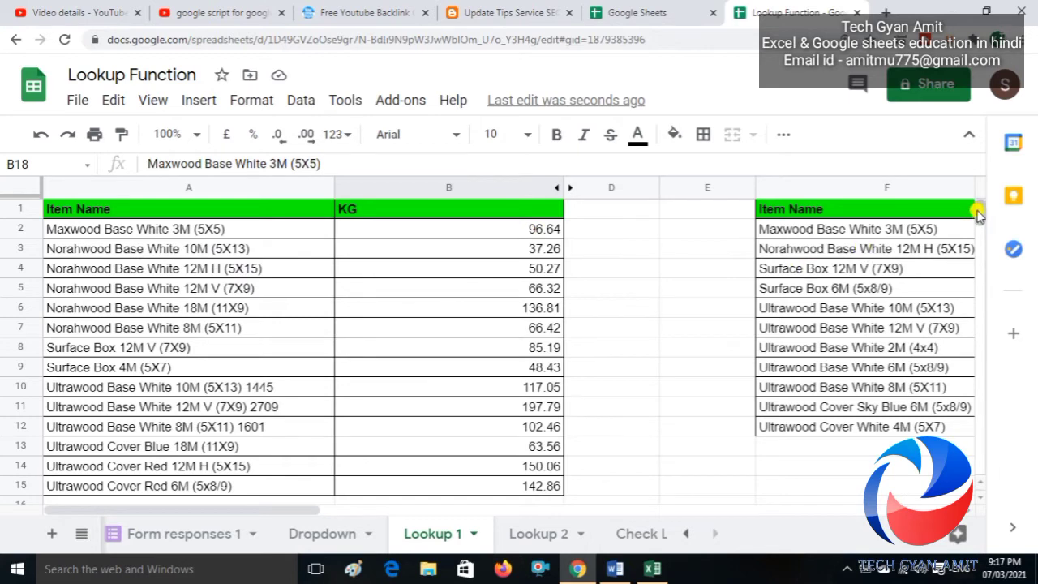
mouse_move(976, 210)
left_mouse_down()
mouse_move(978, 230)
mouse_move(978, 209)
mouse_move(979, 217)
left_mouse_up()
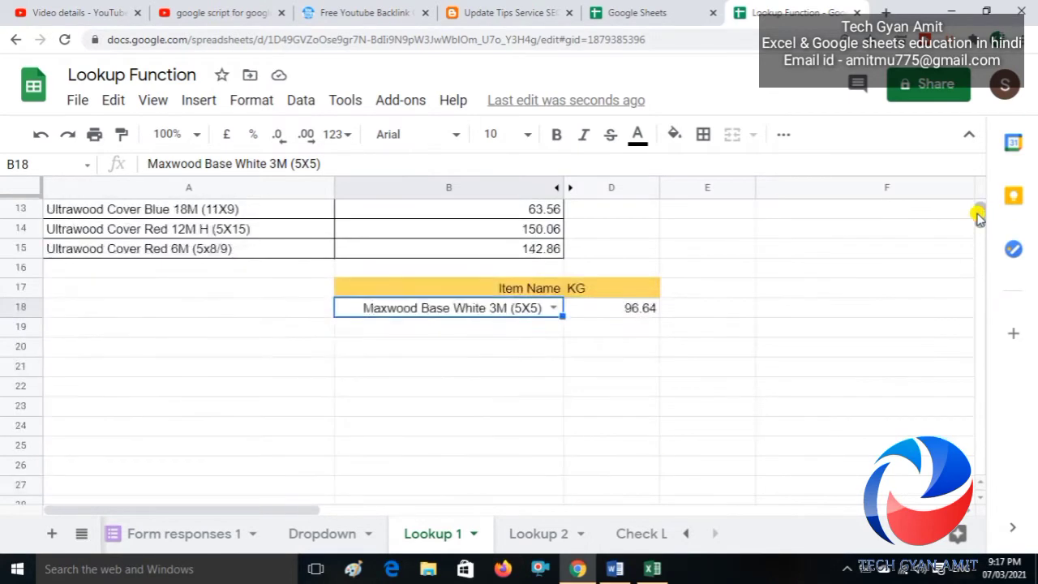
left_click(554, 306)
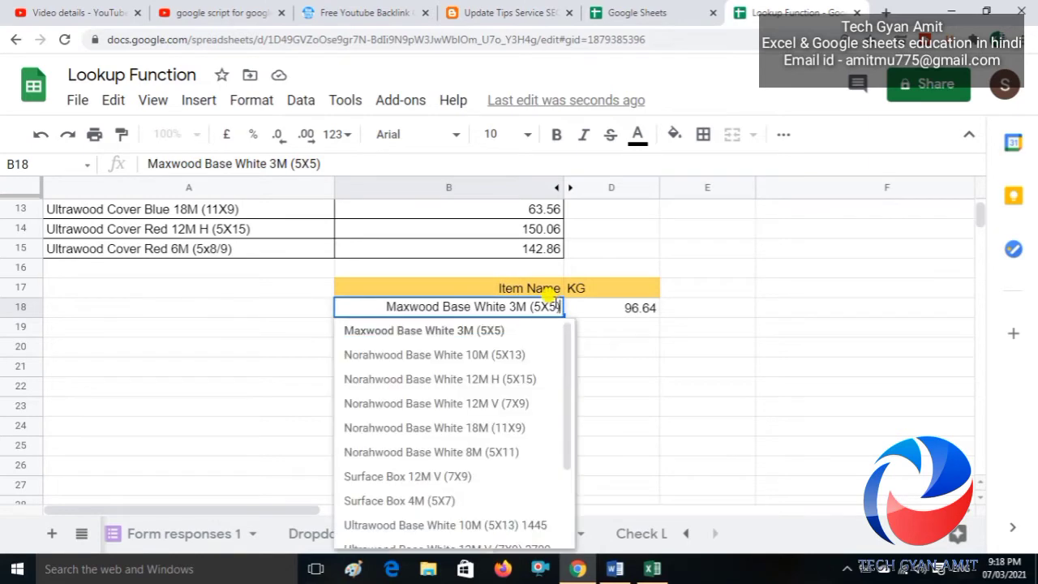
left_click(395, 428)
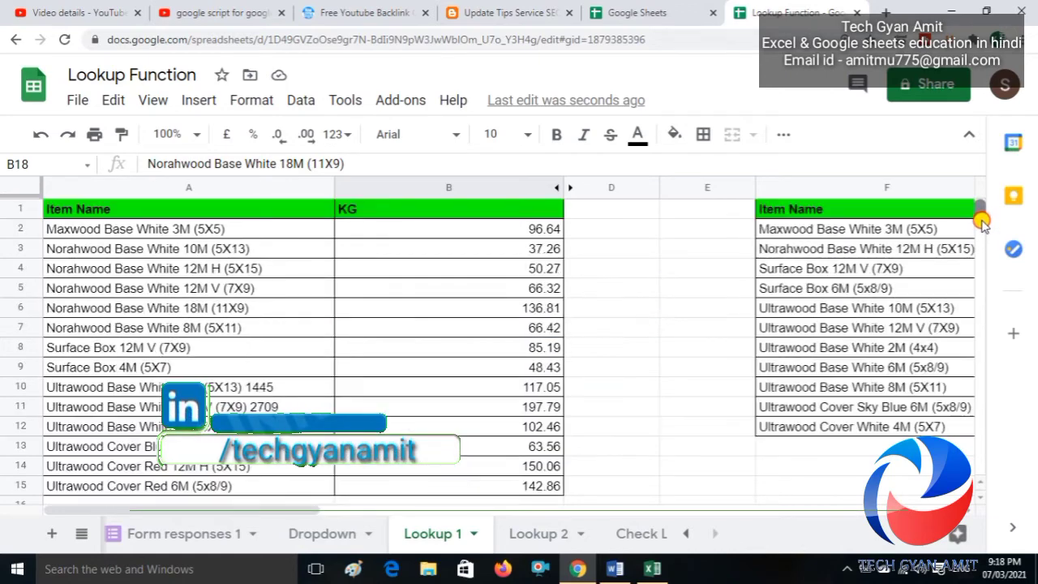
scroll(982, 216, "up", 5)
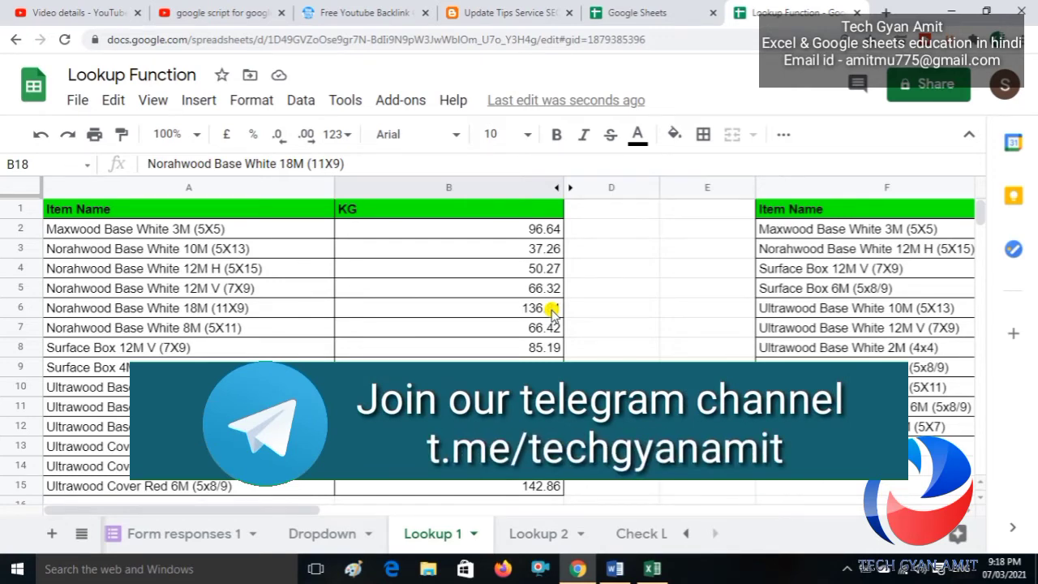
Clear the existing KG and Pices lookup formulas from cells I16:J16.
key("Right")
key("Right")
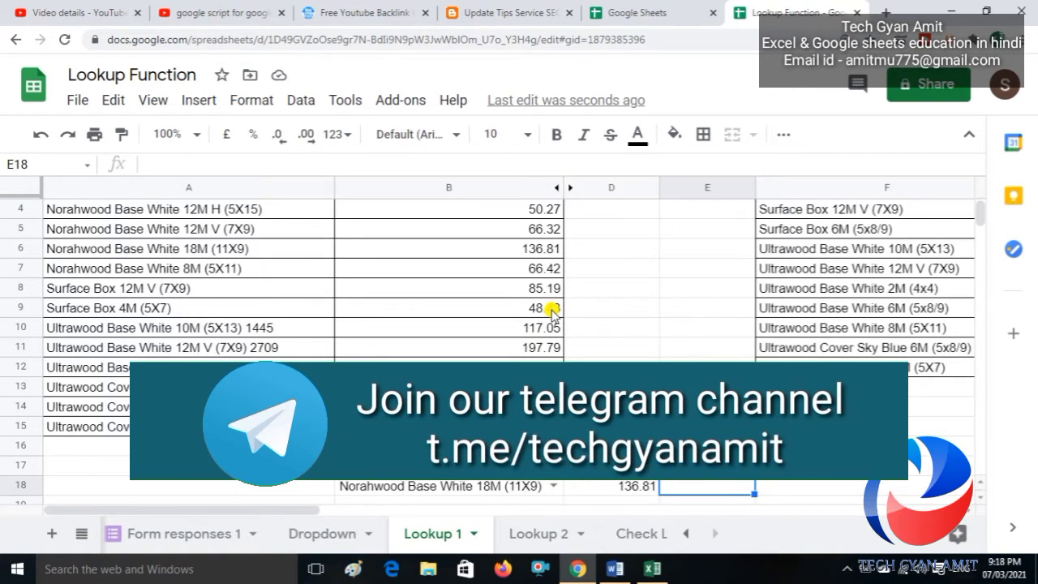
key("Right")
key("Right")
key("Right")
key("Right")
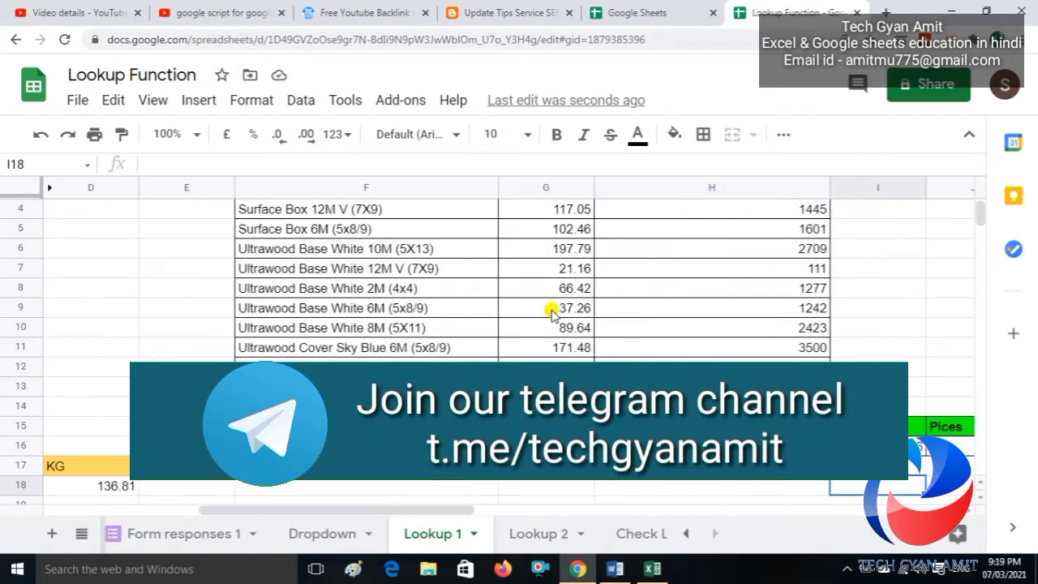
key("Up")
key("Up")
key("shift+Right")
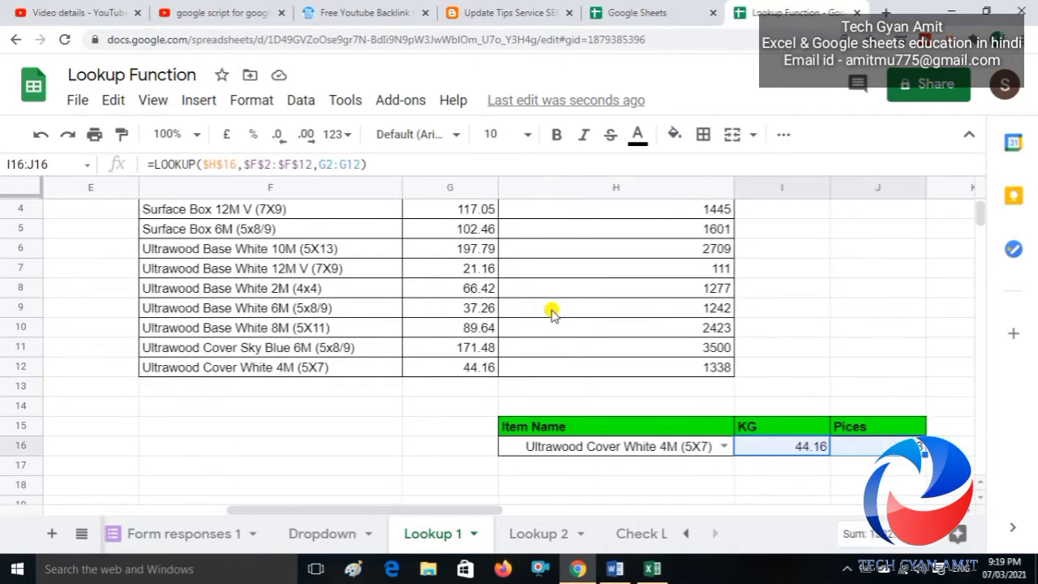
key("Delete")
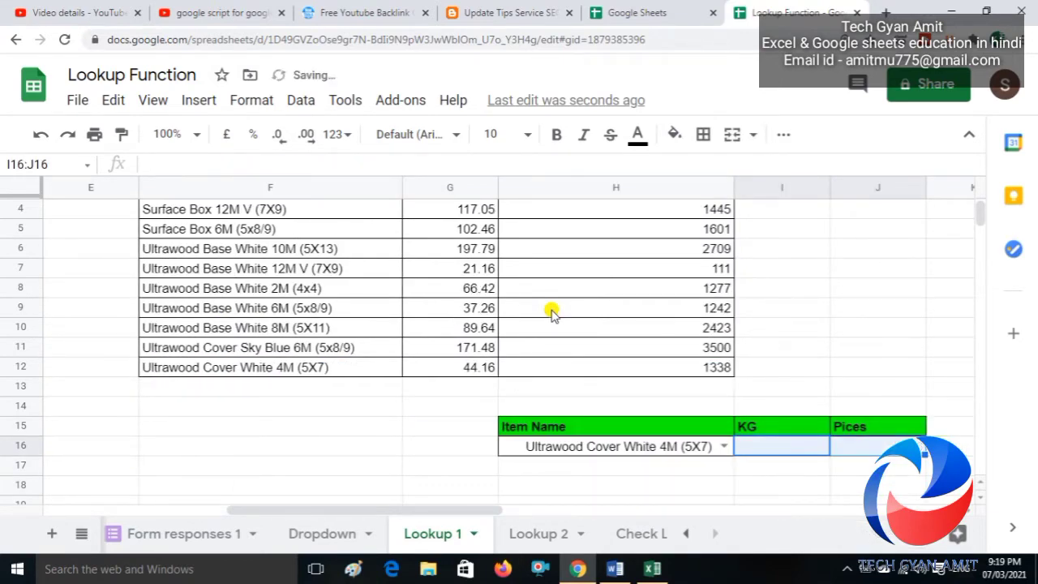
key("Left")
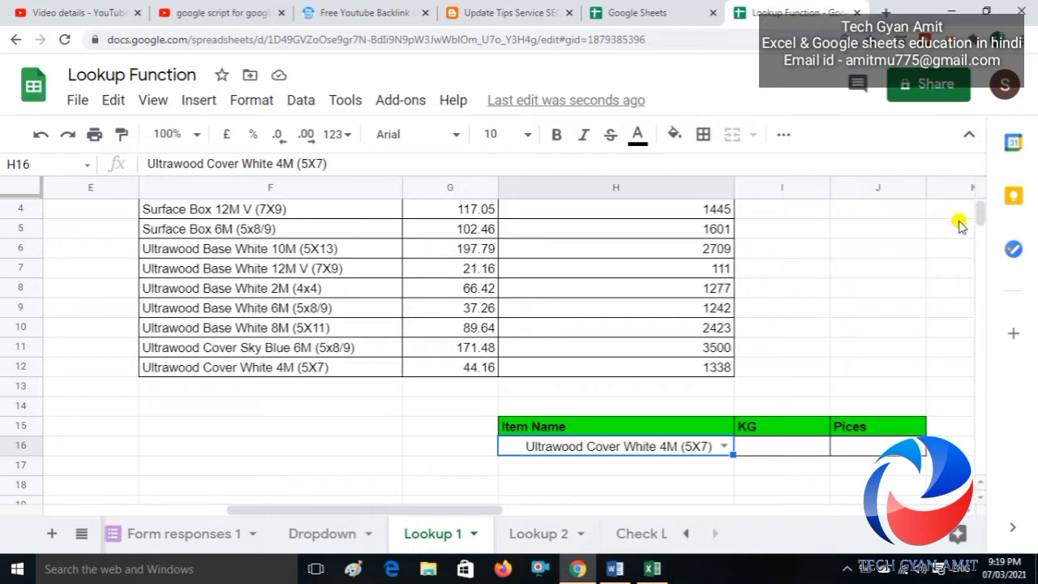
Sort the table F1:H12 by Item Name from A to Z, treating the first row as a header.
left_click_drag(979, 227, 975, 208)
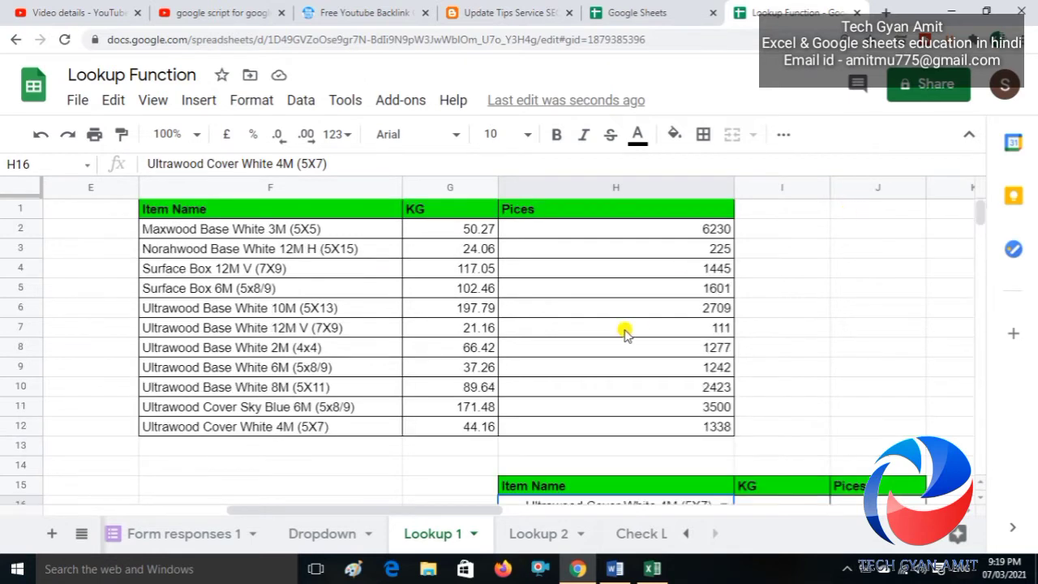
left_click_drag(255, 211, 683, 420)
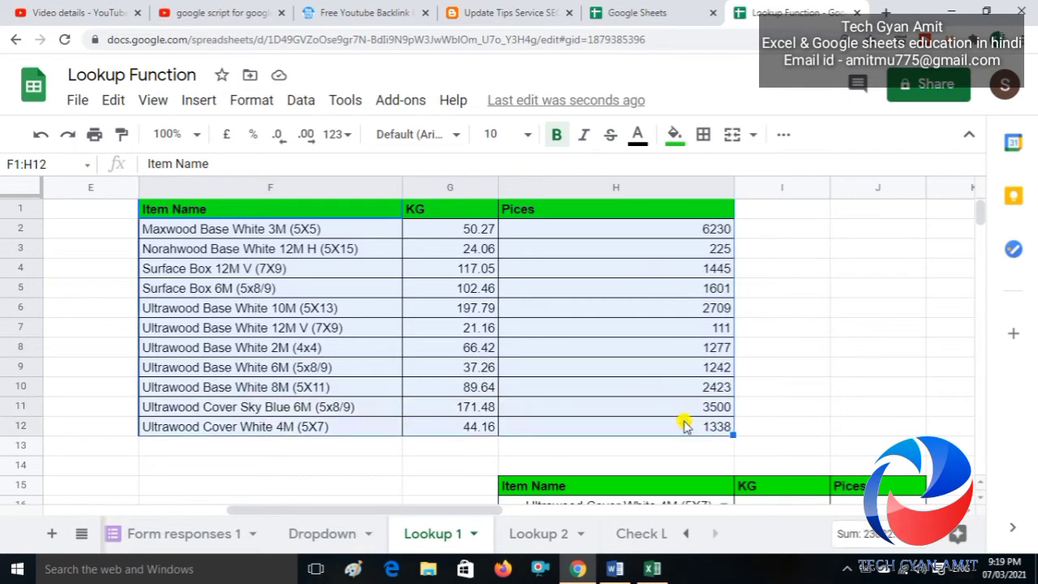
left_click(301, 101)
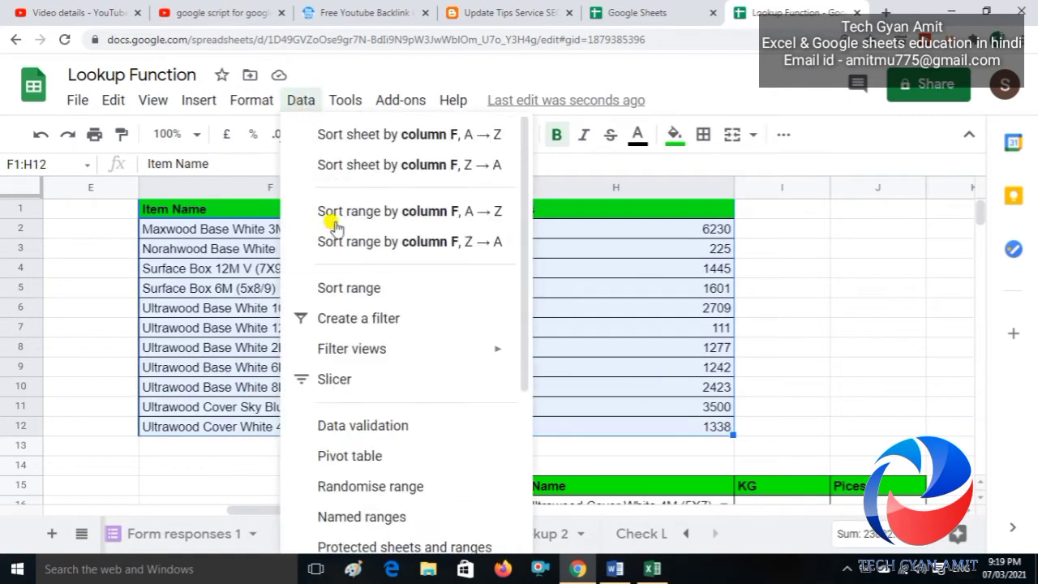
left_click(360, 297)
left_click(308, 232)
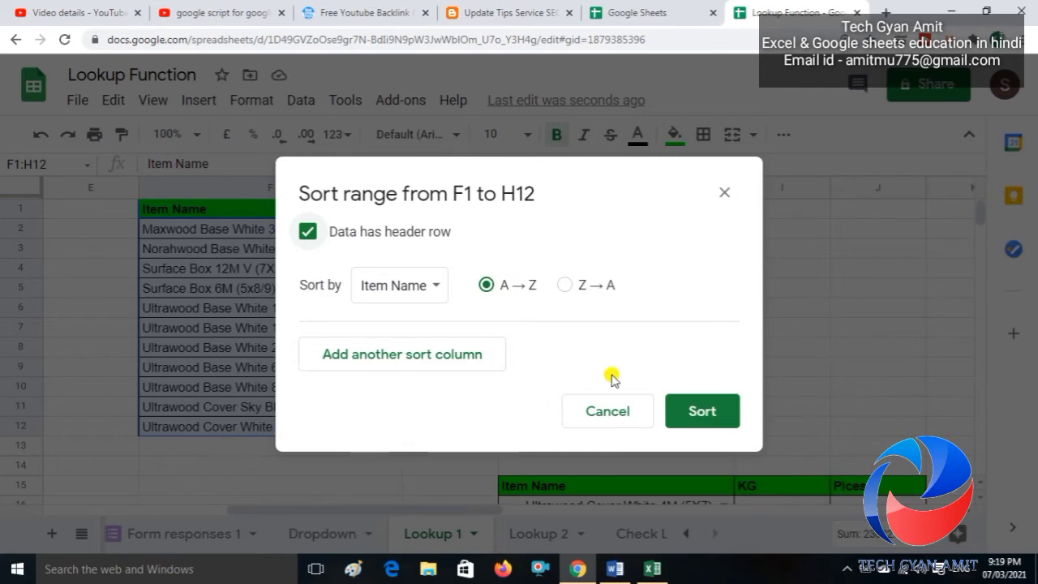
left_click(703, 412)
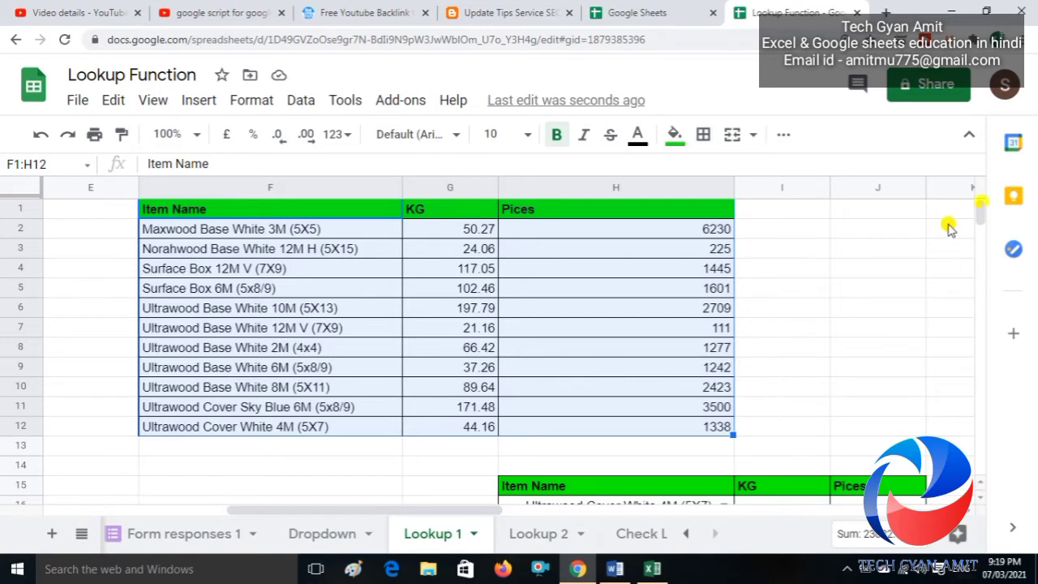
Begin a LOOKUP formula in the KG result cell I16 with the item drop-down cell H16 as its search key.
scroll(982, 211, "down", 2)
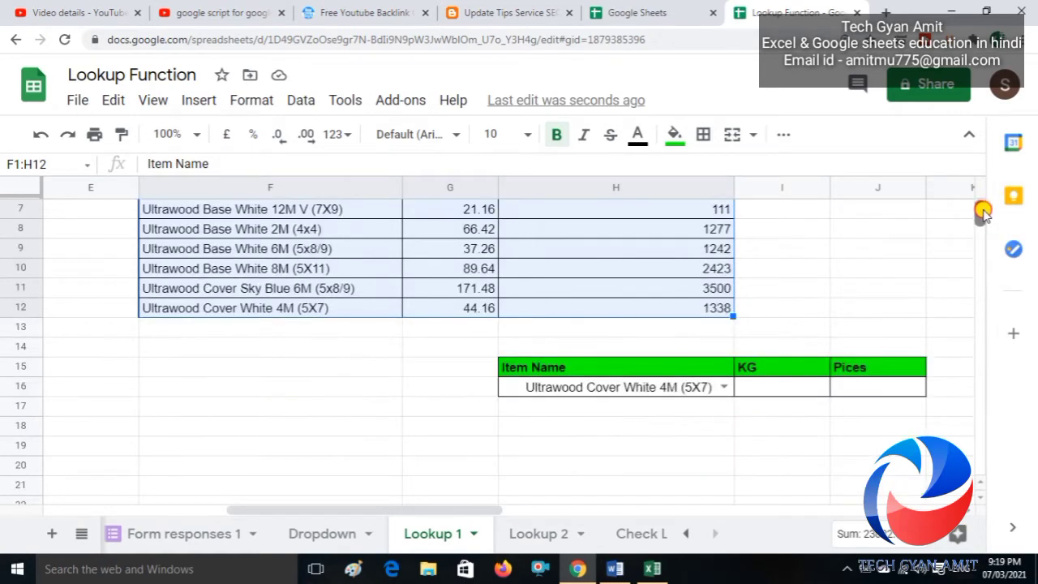
scroll(982, 211, "up", 2)
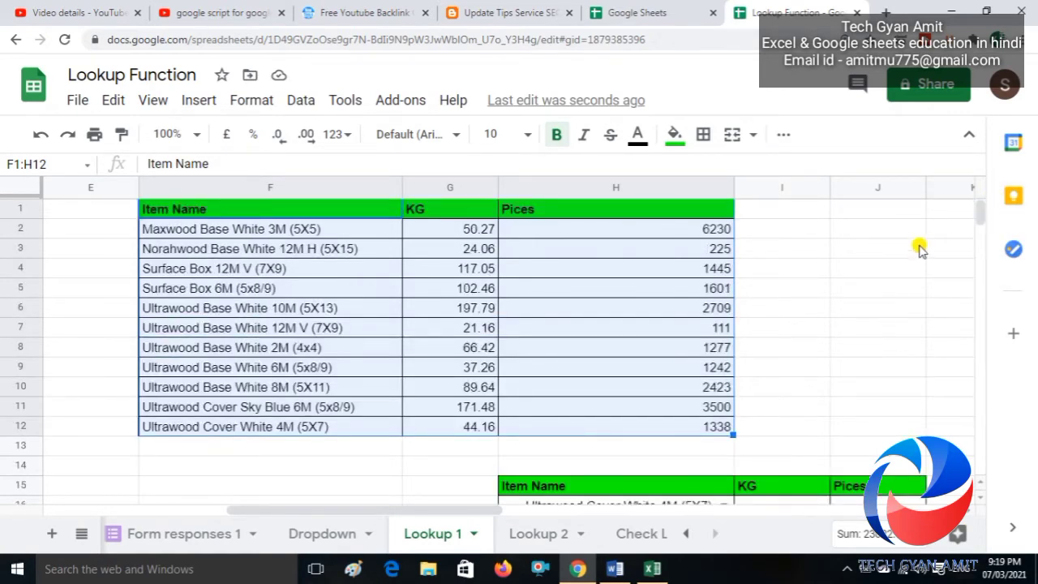
left_click(778, 390)
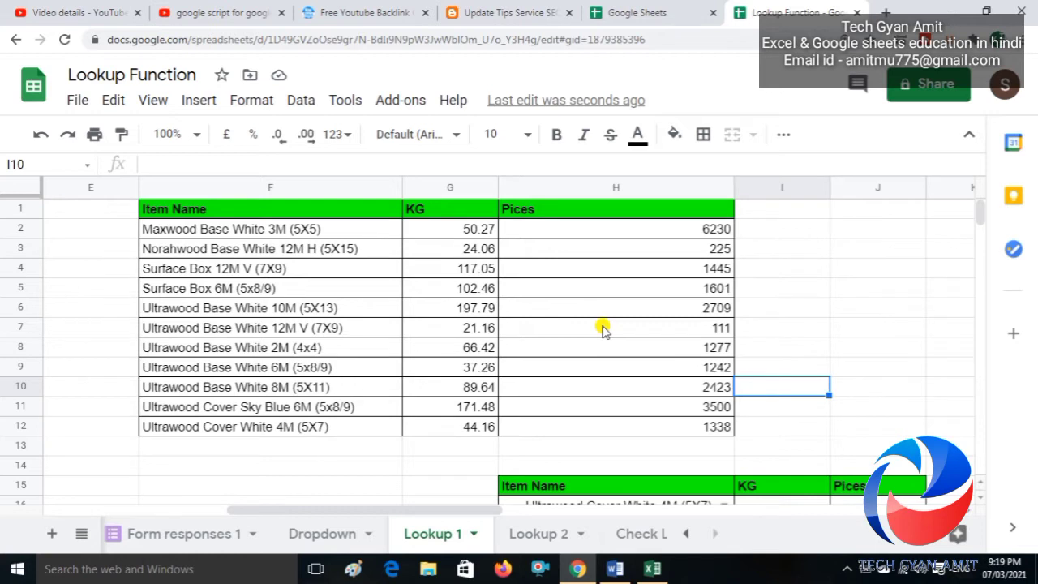
key("Down")
key("Down")
key("Down")
key("Down")
key("Down")
key("Down")
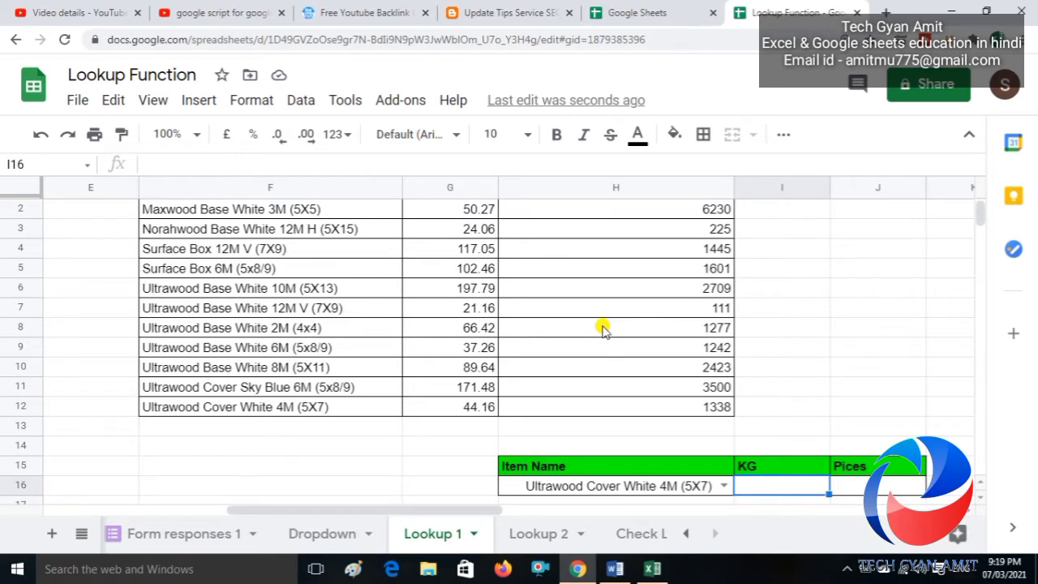
key("Left")
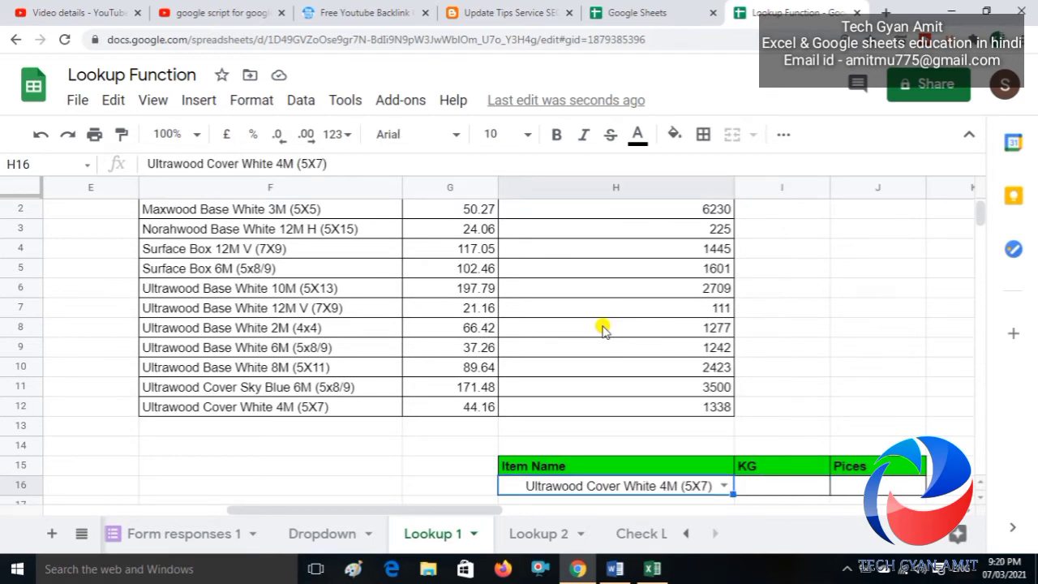
key("Right")
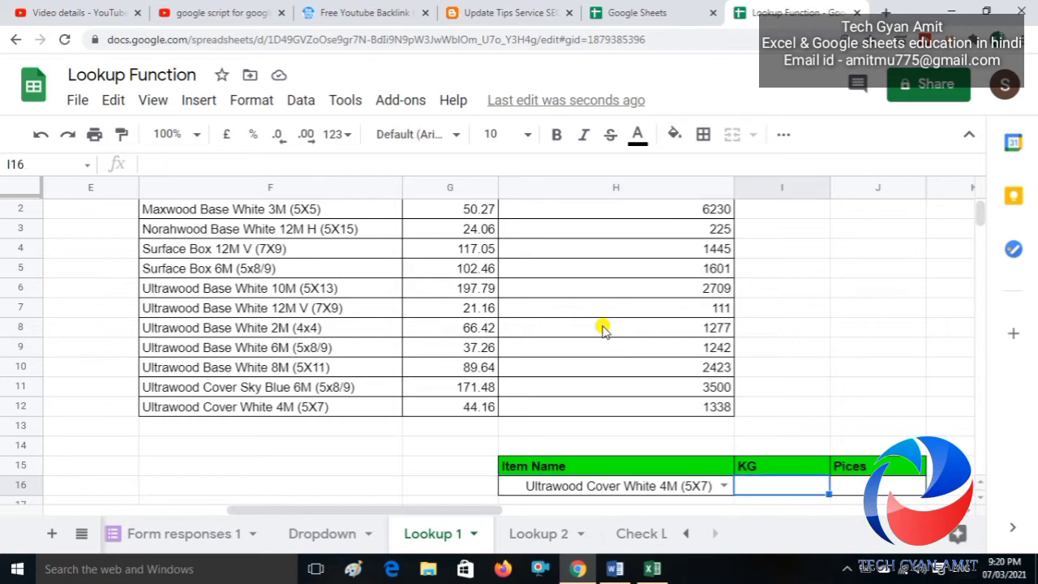
type("=LOOKUP(")
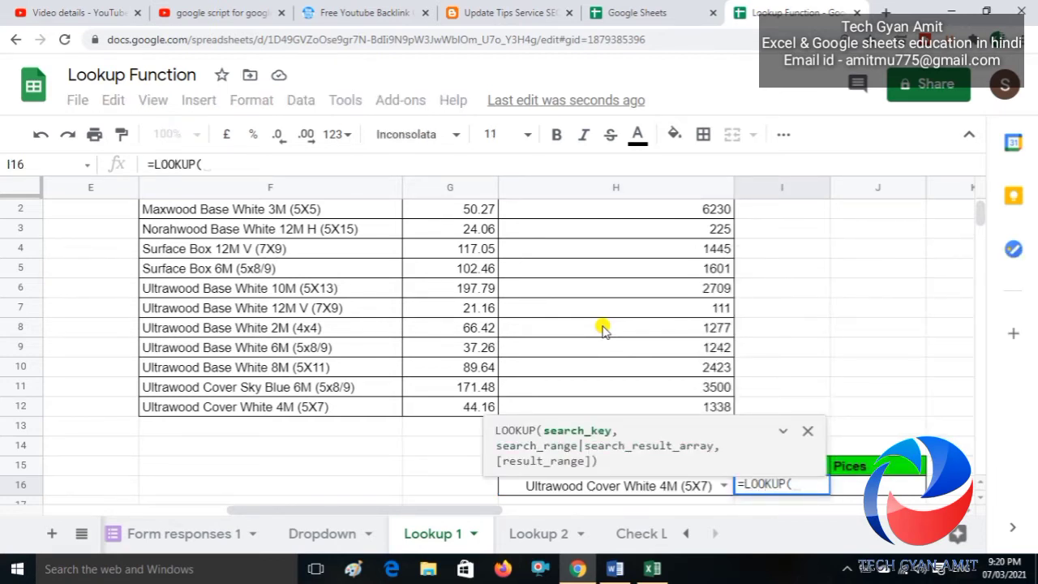
left_click(641, 486)
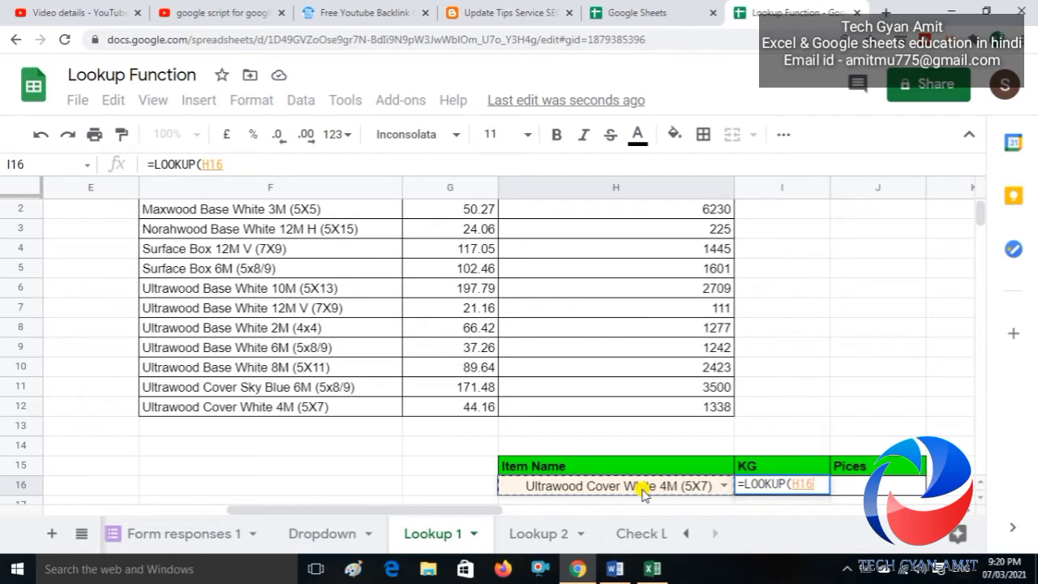
type(",")
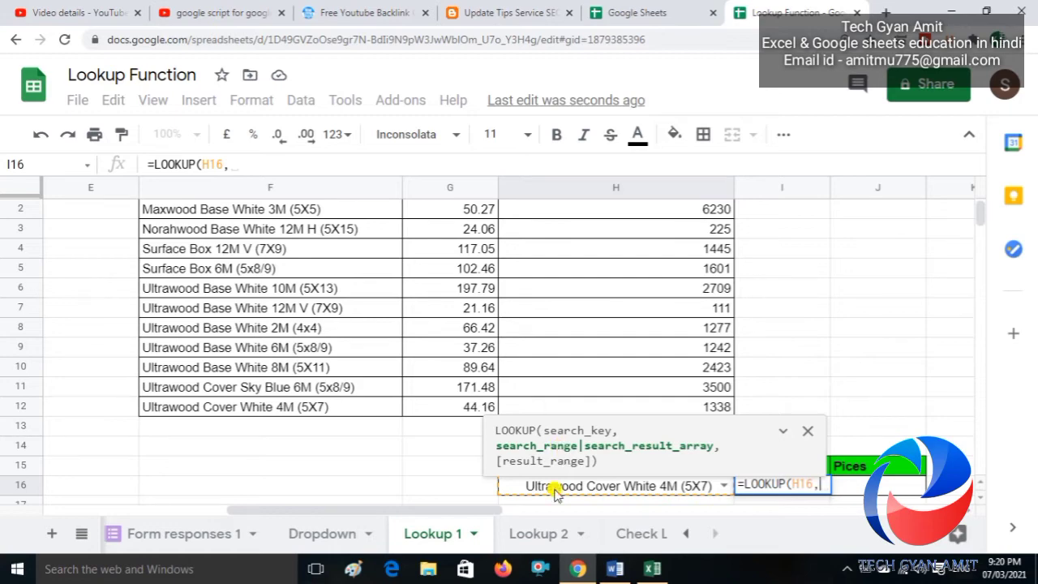
Switch to Excel to compare its LOOKUP argument hints with those in Google Sheets, and return to the unfinished formula.
left_click(646, 570)
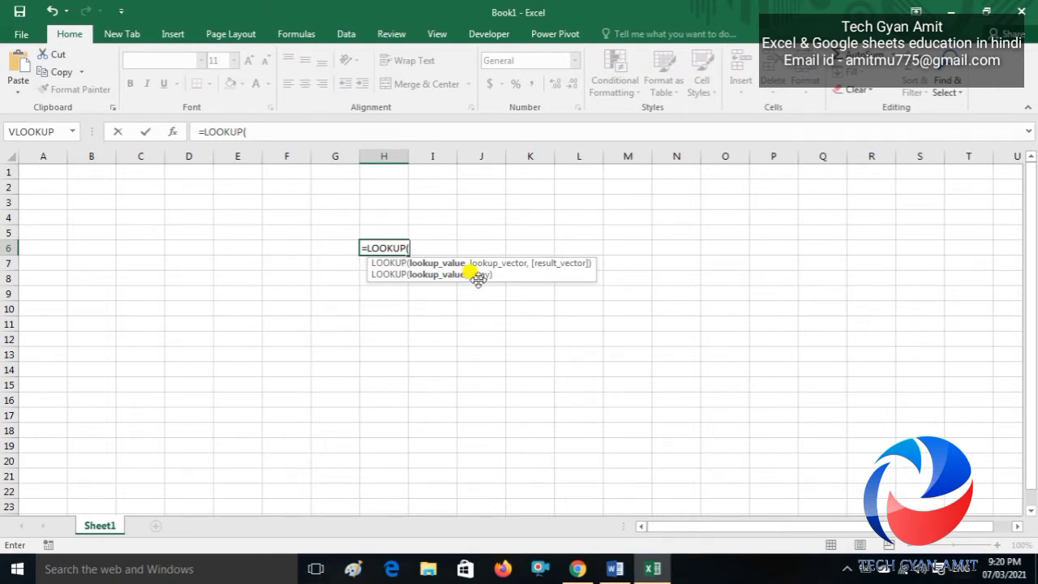
key("alt+Tab")
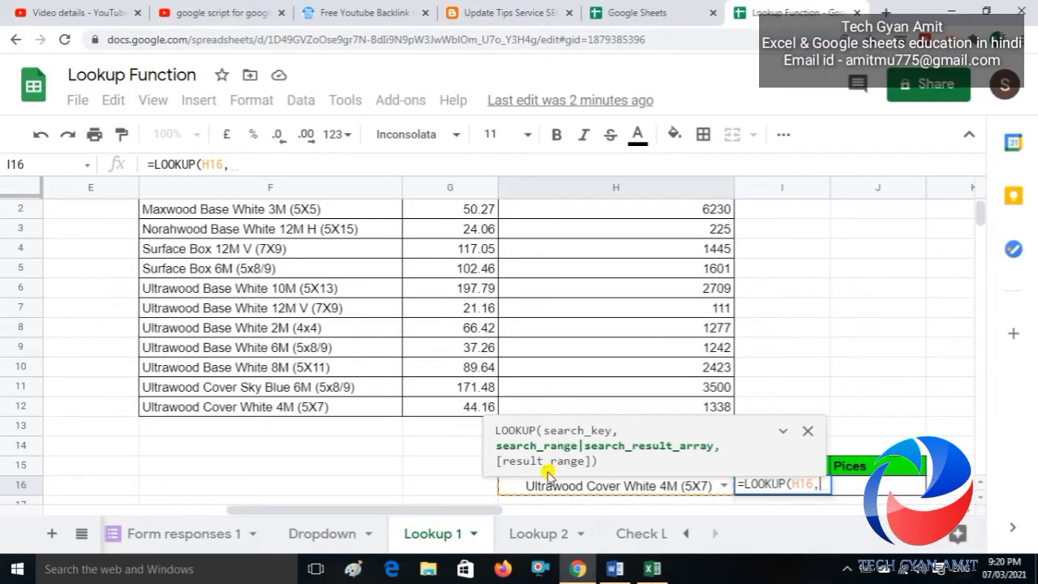
key("alt+Tab")
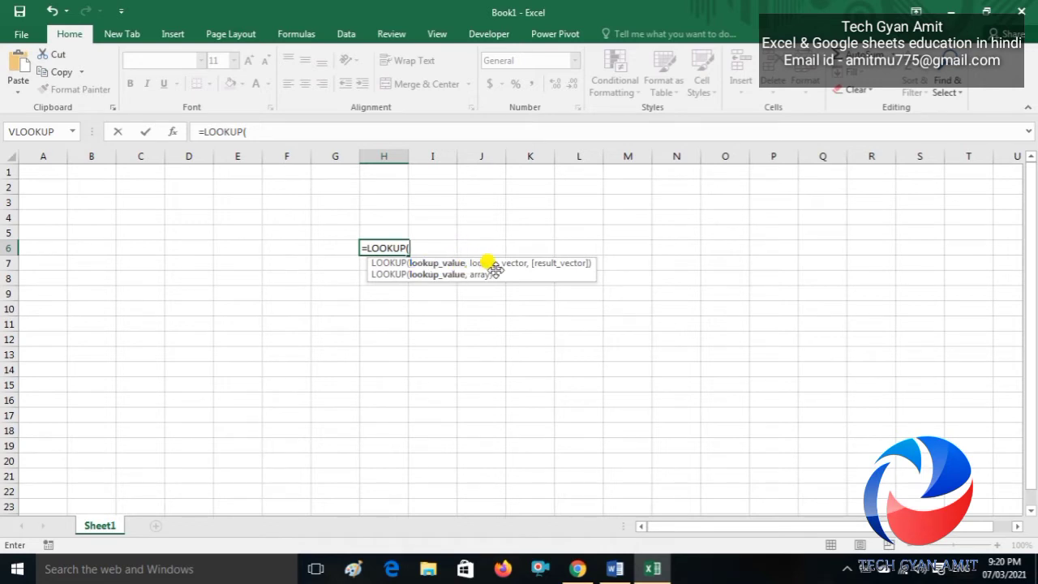
key("alt+Tab")
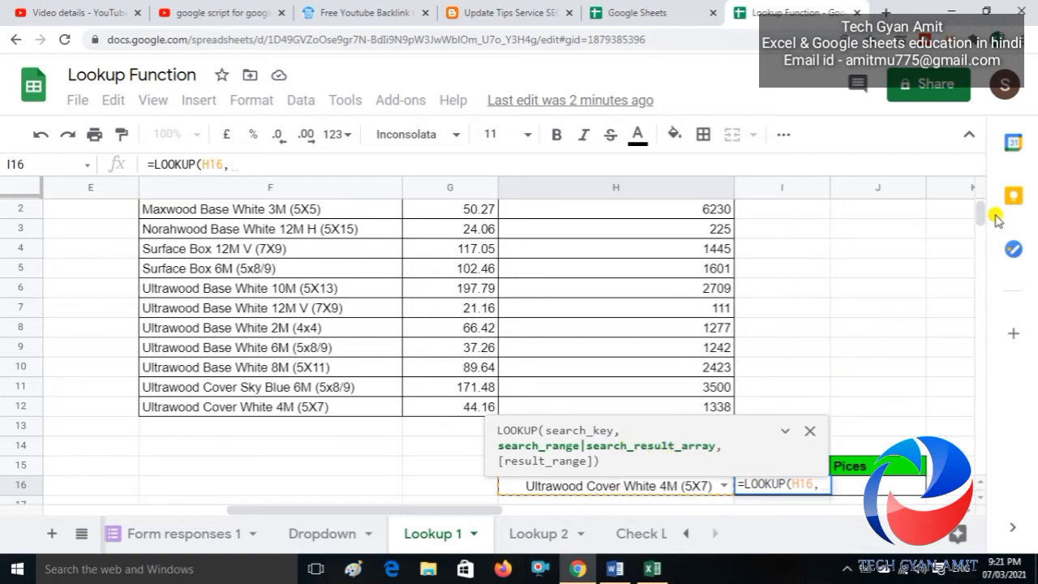
Complete the I16 formula with the absolute search range $F$2:$F$12 and the result range G2:G12.
scroll(984, 209, "up", 1)
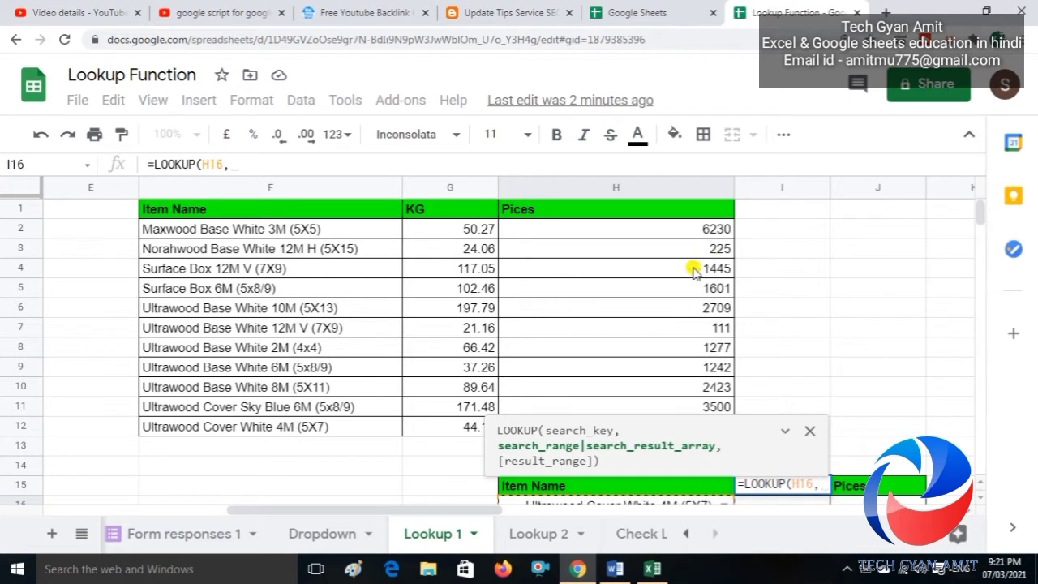
left_click_drag(295, 228, 285, 427)
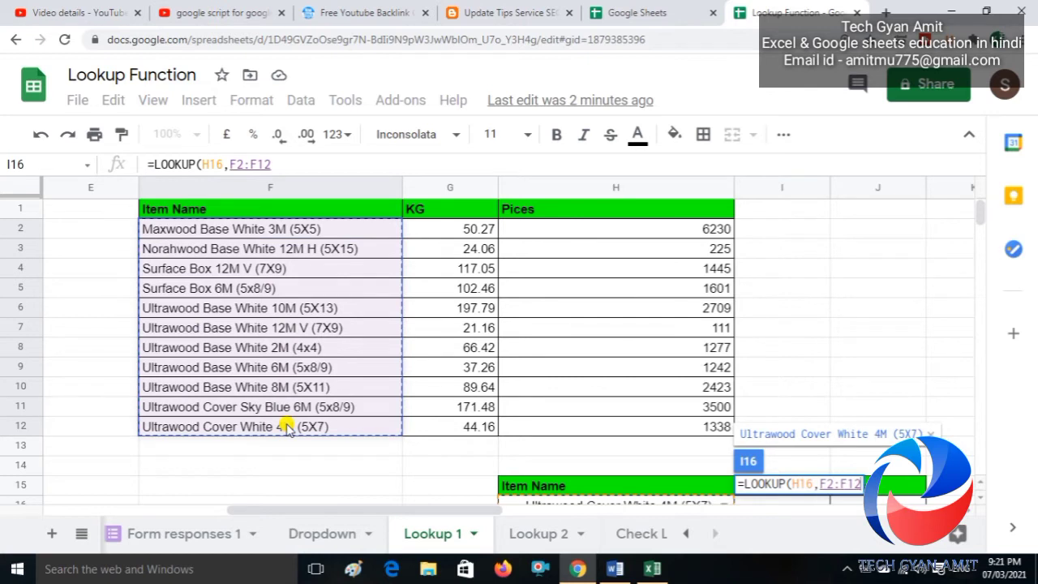
key("F4")
type(",")
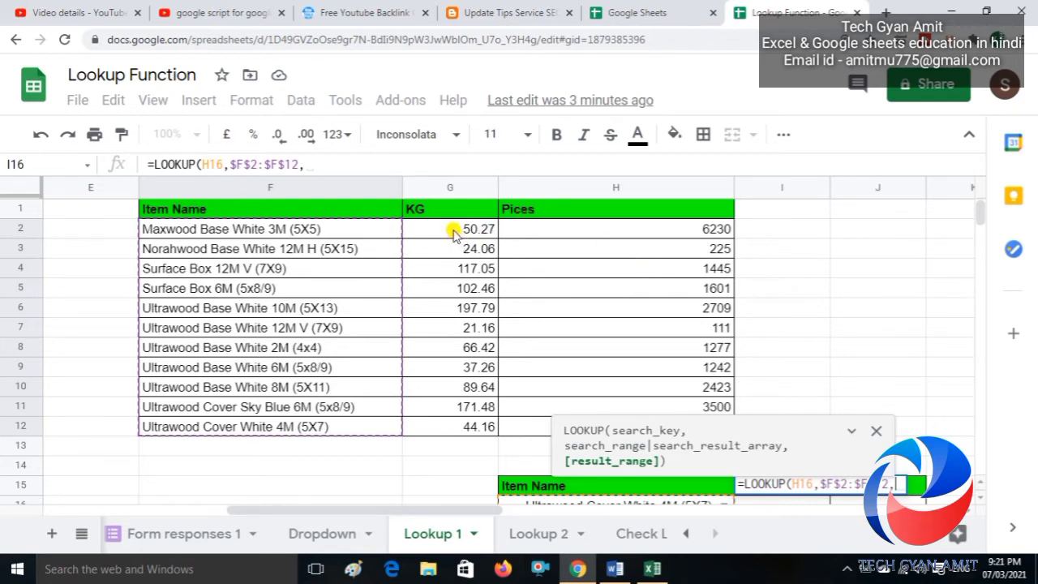
left_click_drag(451, 229, 444, 423)
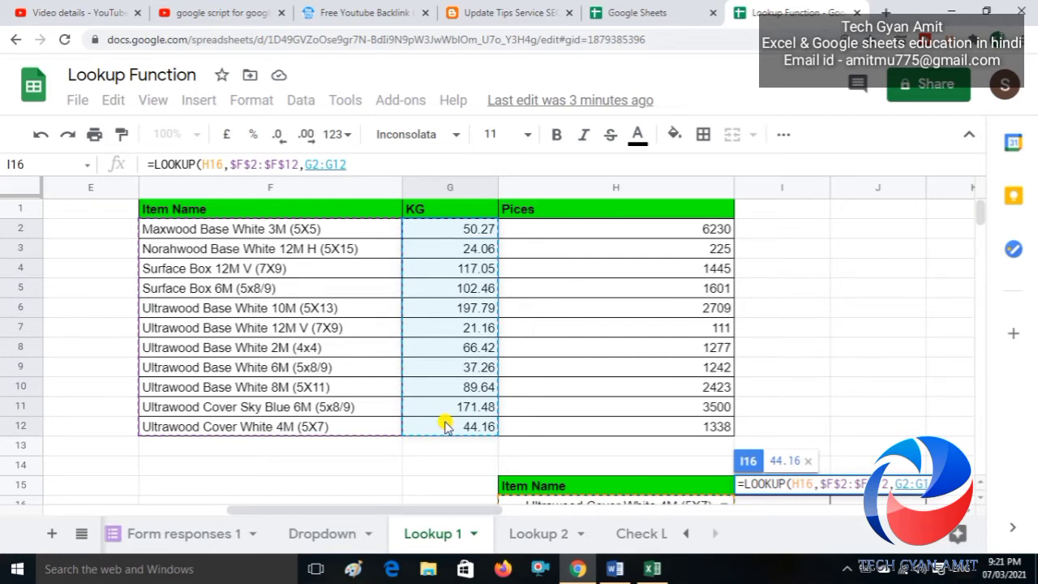
left_click_drag(445, 425, 444, 424)
type(")")
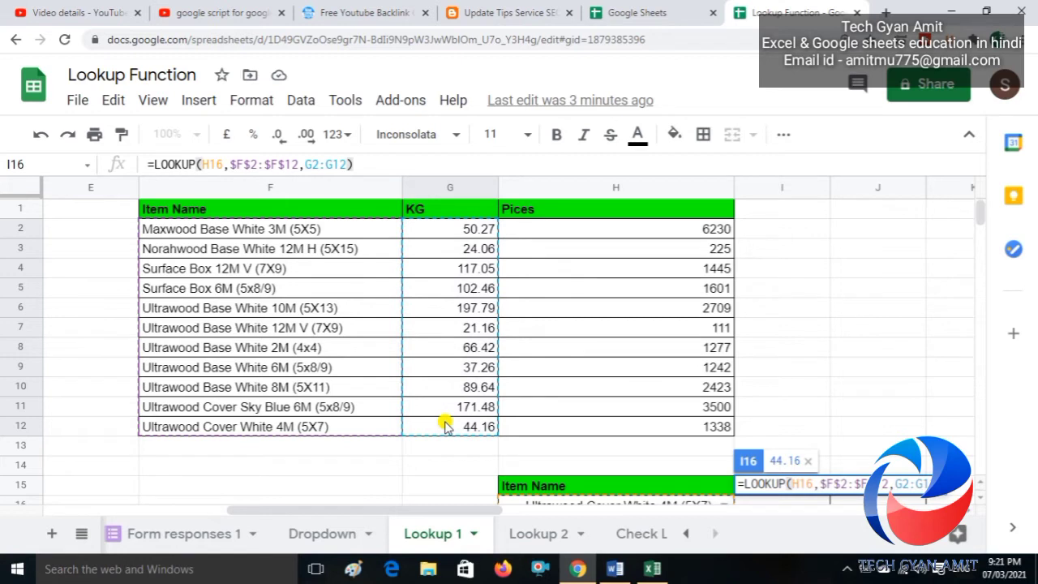
key("Return")
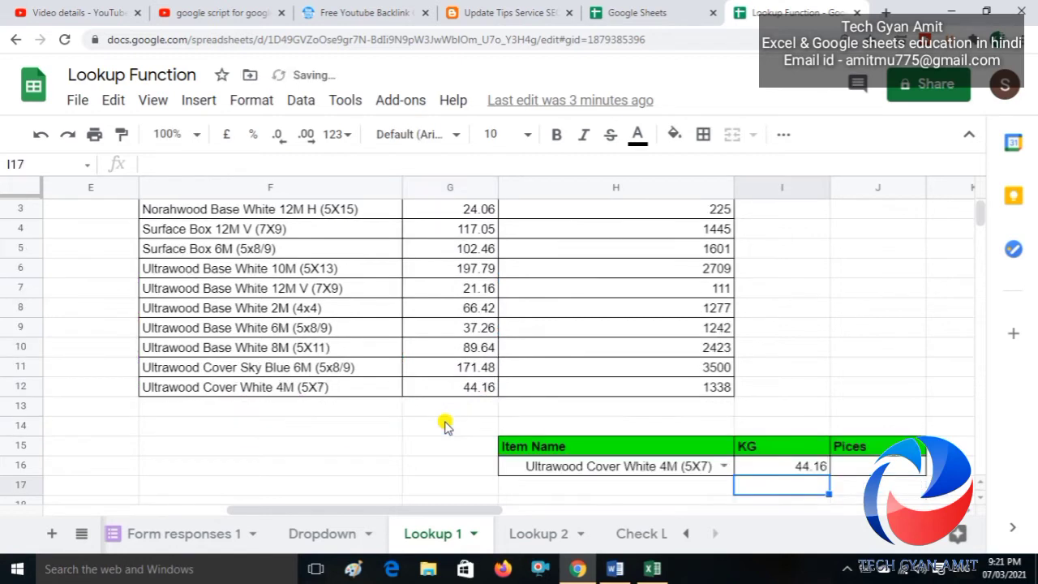
Make the search key in the I16 formula absolute as $H$16.
key("Up")
key("Left")
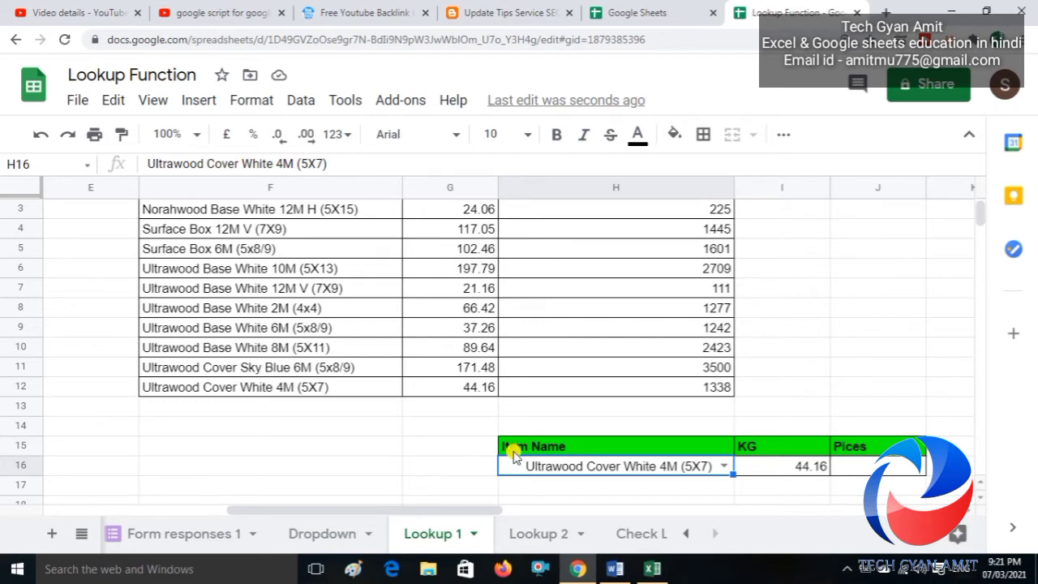
left_click(813, 467)
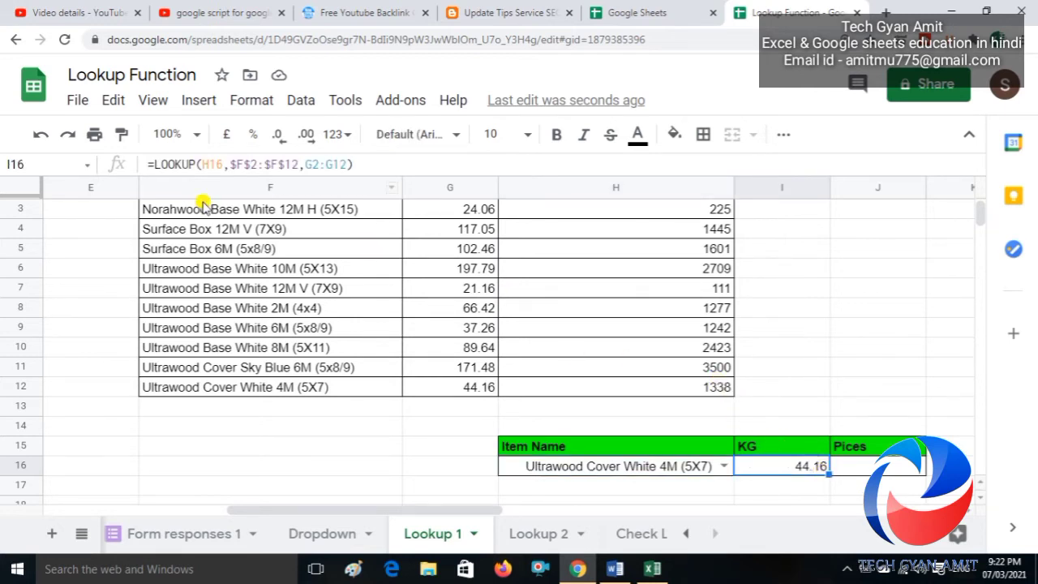
left_click(216, 165)
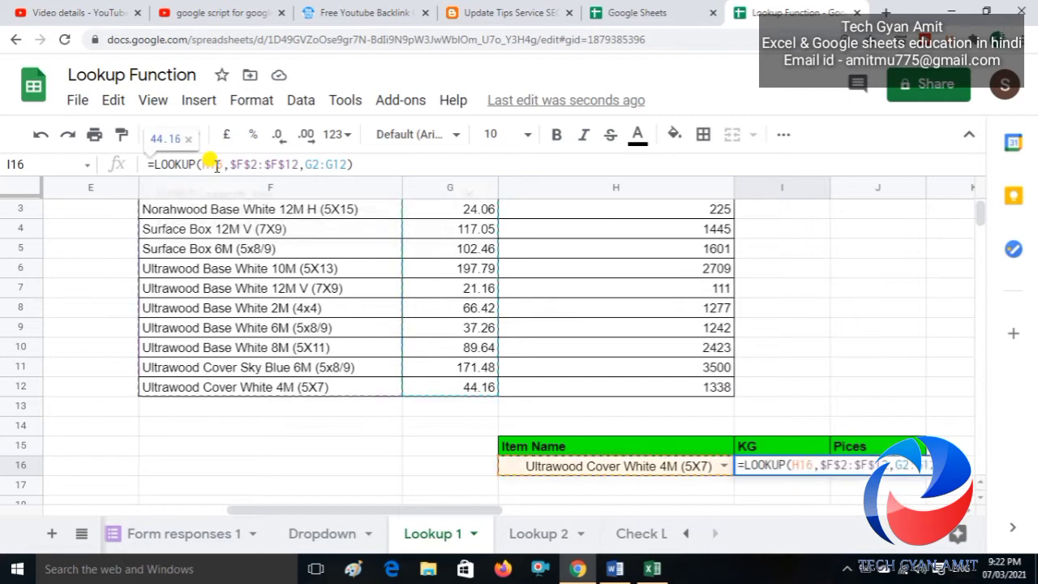
key("F4")
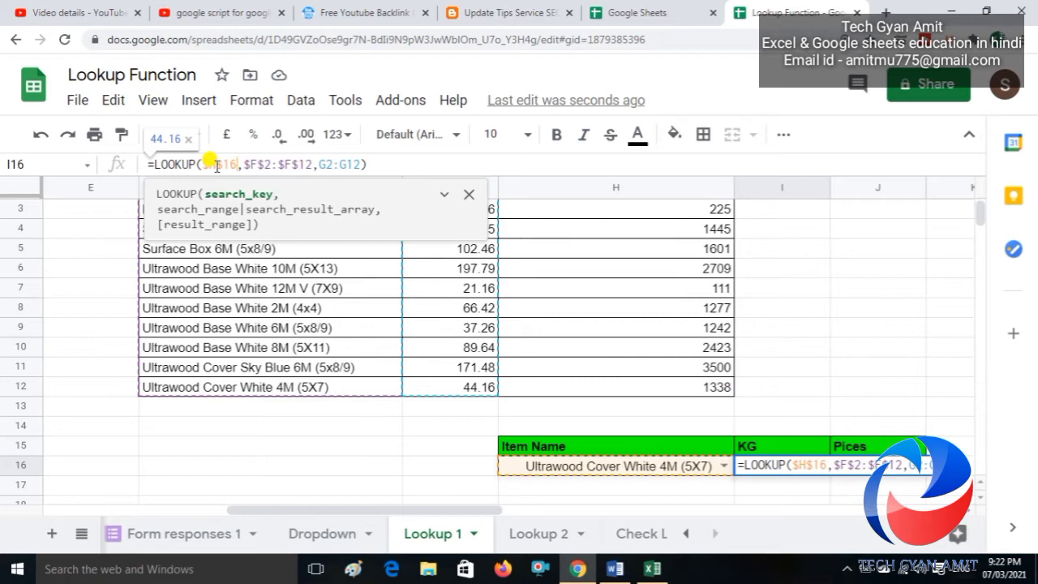
key("Return")
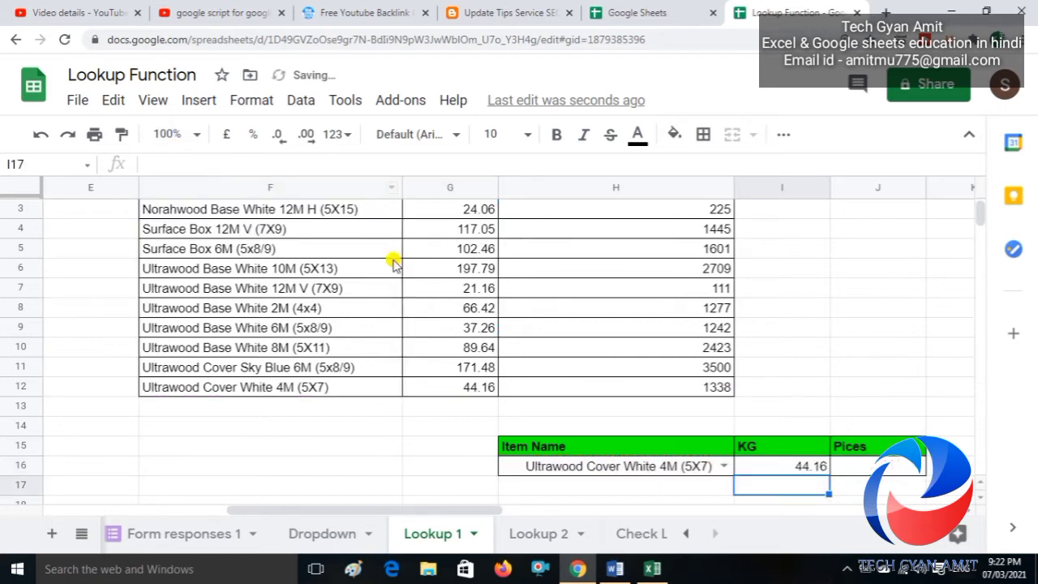
Fill the LOOKUP formula from KG cell I16 across to Pices cell J16 and check the references in both formulas.
left_click(782, 468)
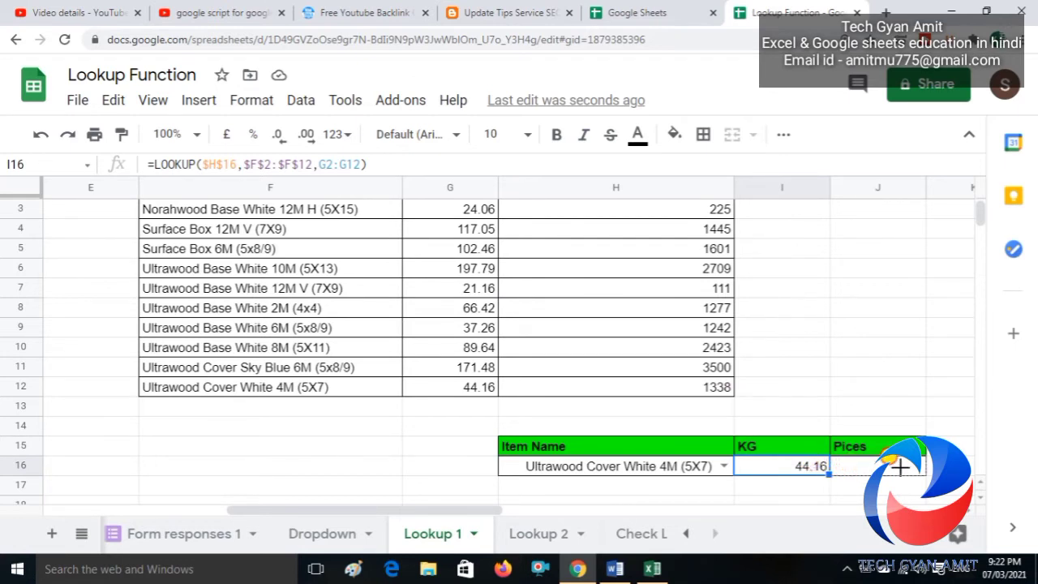
left_click_drag(899, 466, 898, 466)
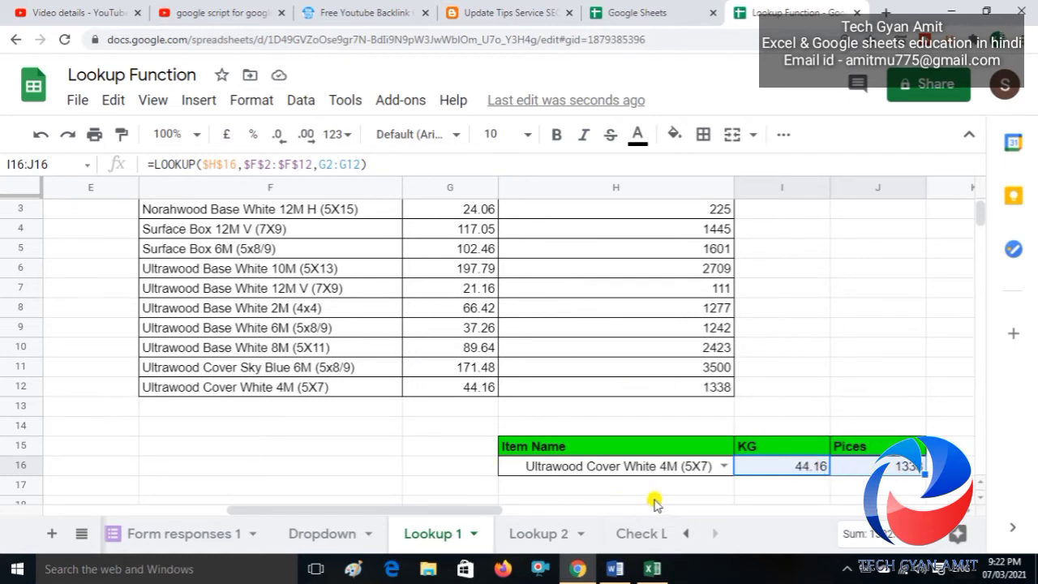
left_click(776, 471)
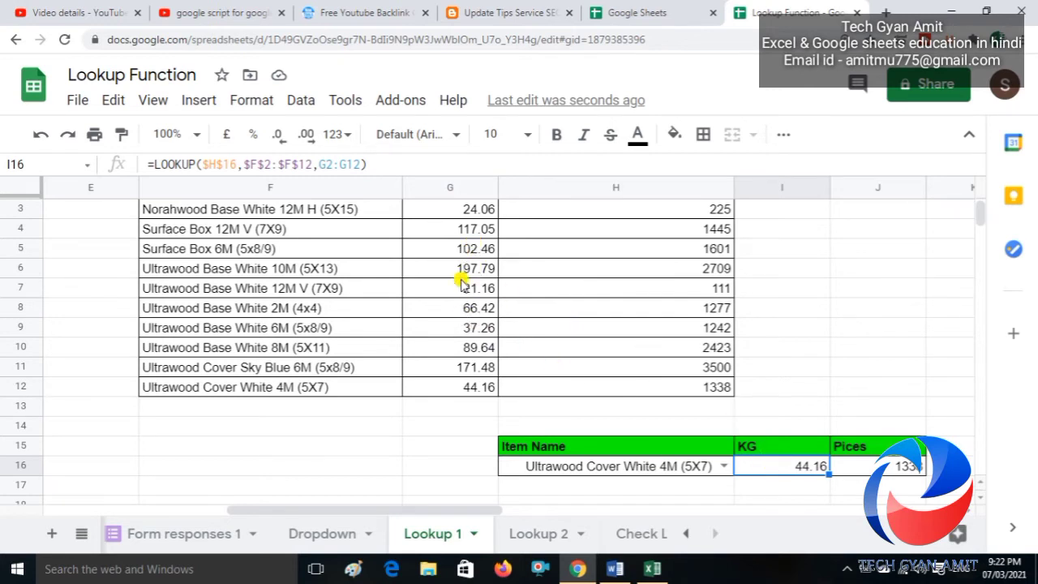
left_click(885, 473)
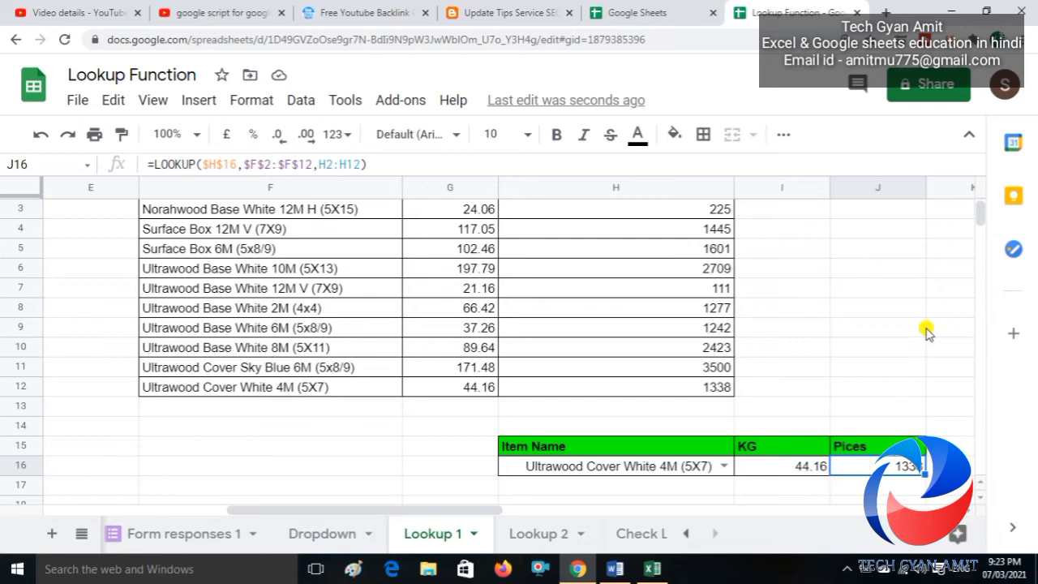
Choose Surface Box 6M (5x8/9) in the H16 item drop-down and compare the returned KG and Pices with the source table.
left_click_drag(980, 225, 979, 225)
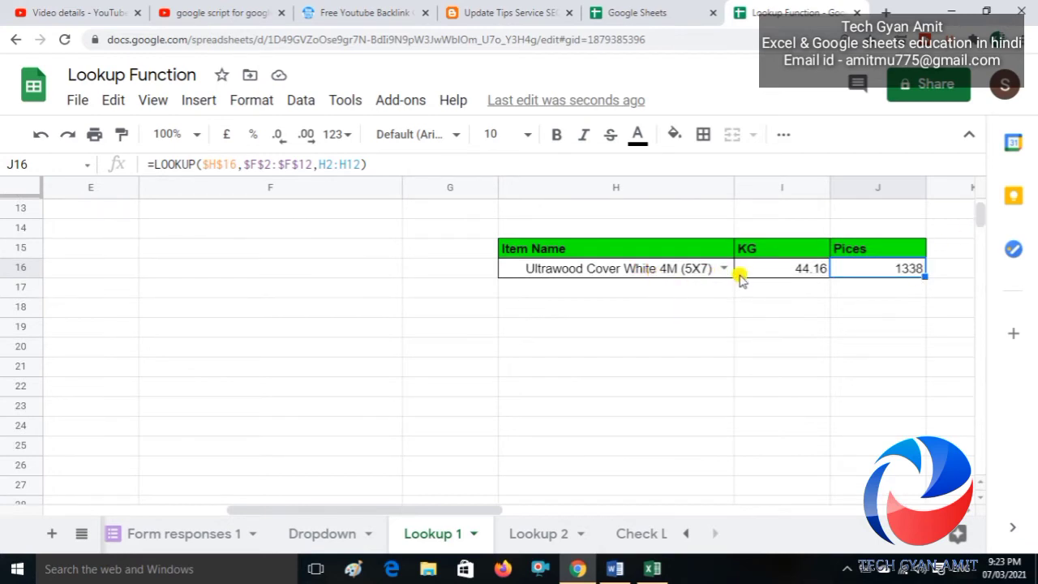
scroll(976, 218, "up", 4)
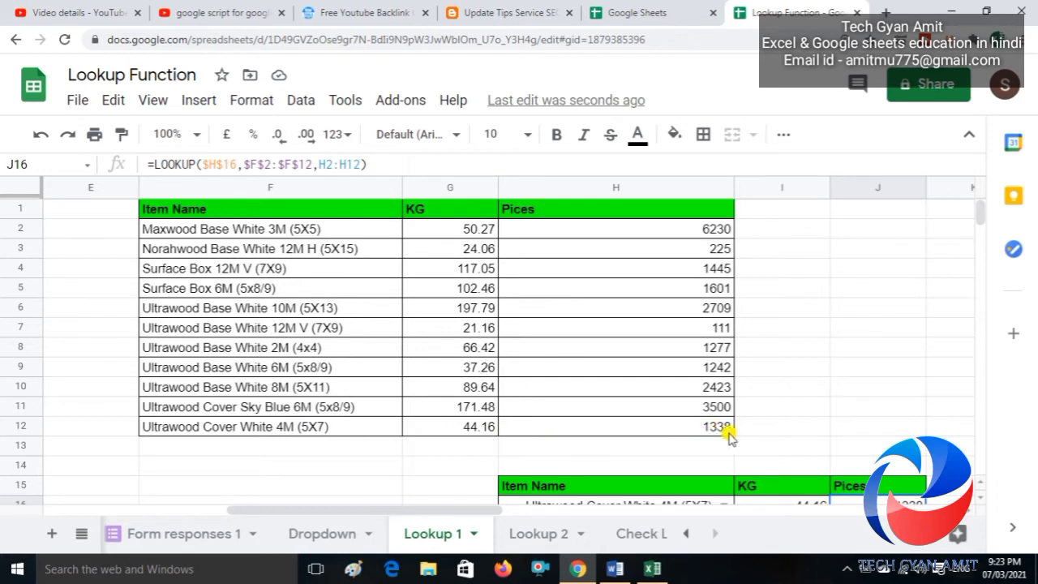
scroll(978, 216, "down", 2)
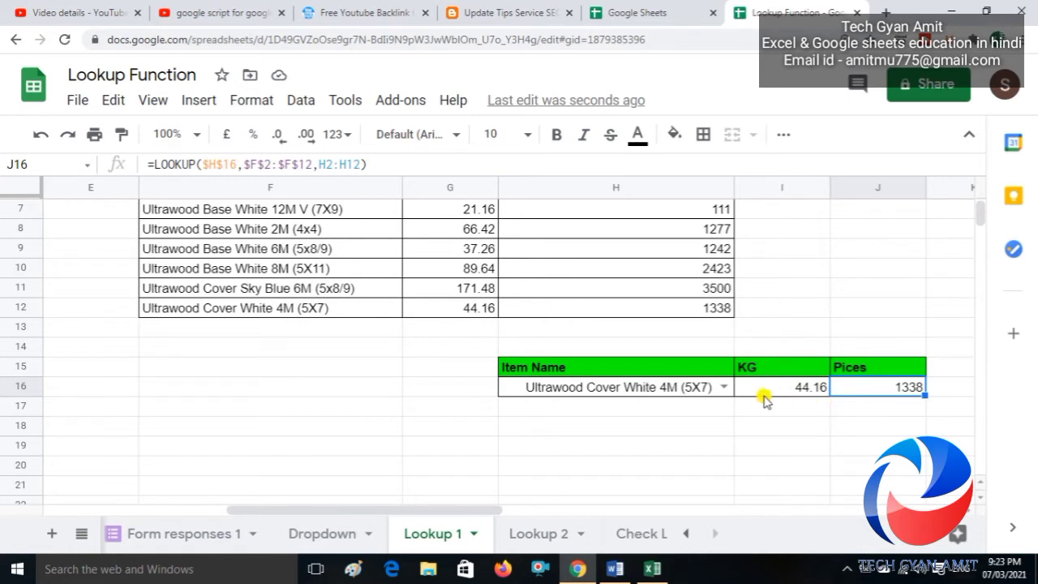
left_click(723, 386)
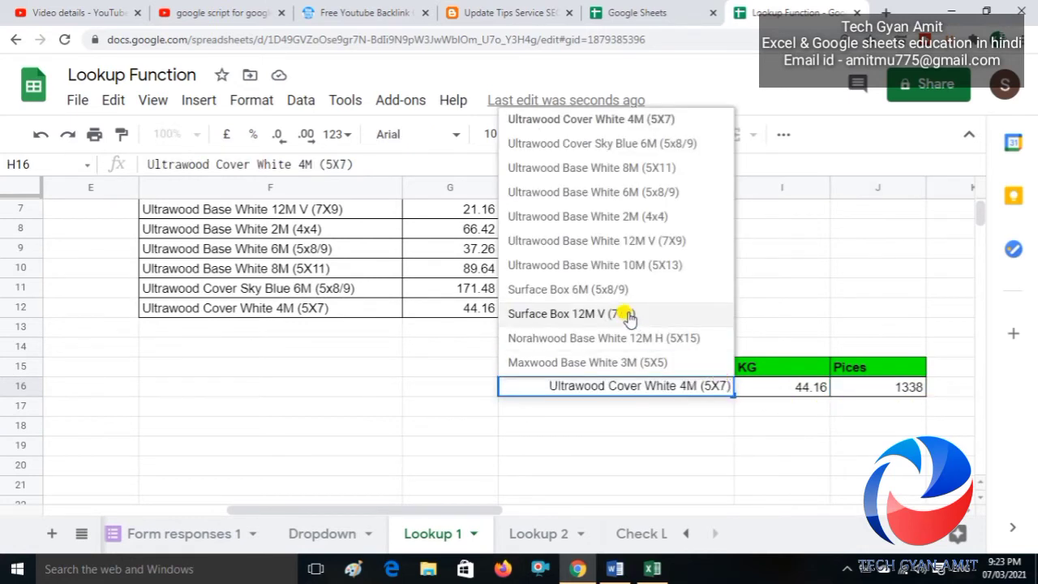
left_click(583, 291)
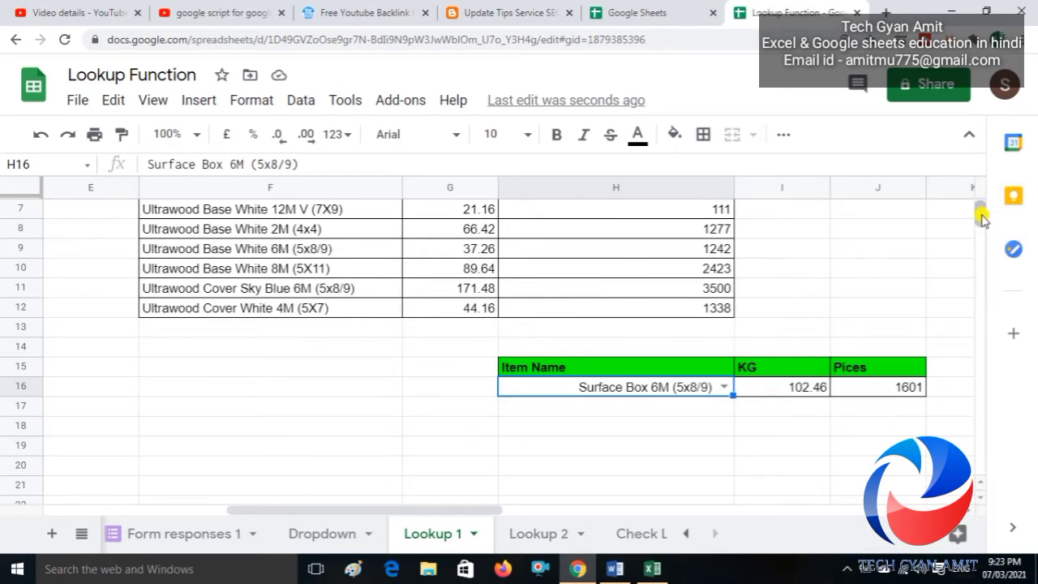
left_click_drag(982, 220, 981, 215)
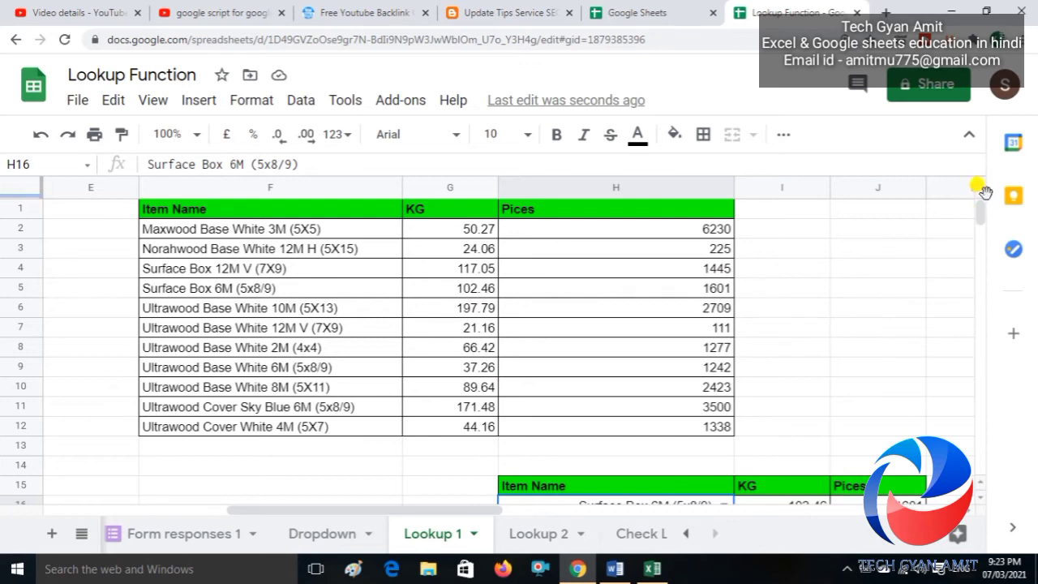
left_click_drag(981, 205, 981, 211)
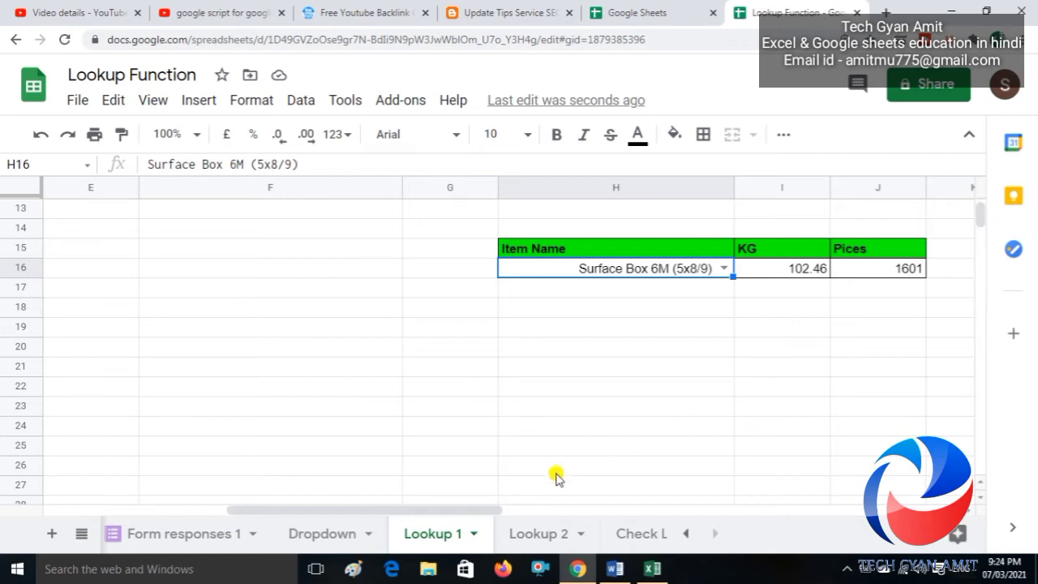
On the Lookup 2 sheet, clear the existing KG, Pices and Item Name result formulas in G5:I5.
left_click(528, 535)
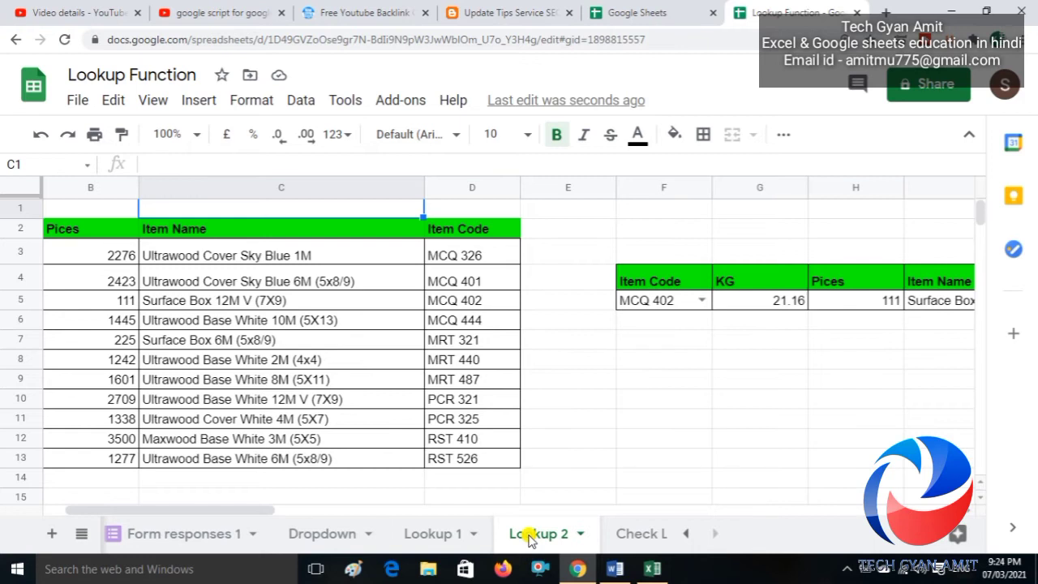
key("Down")
key("Right")
key("Right")
key("Right")
key("Down")
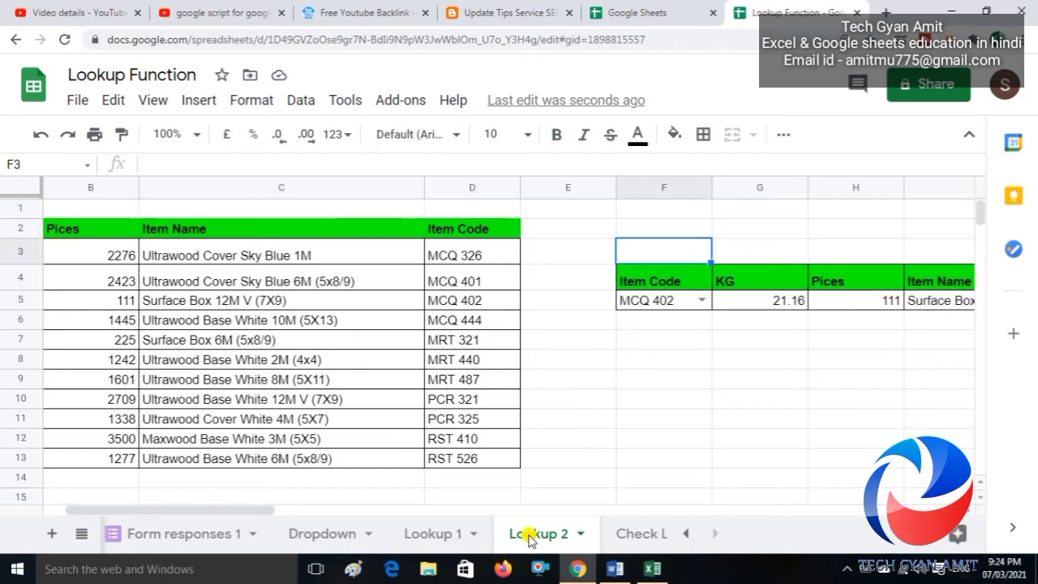
key("Right")
key("Down")
key("Down")
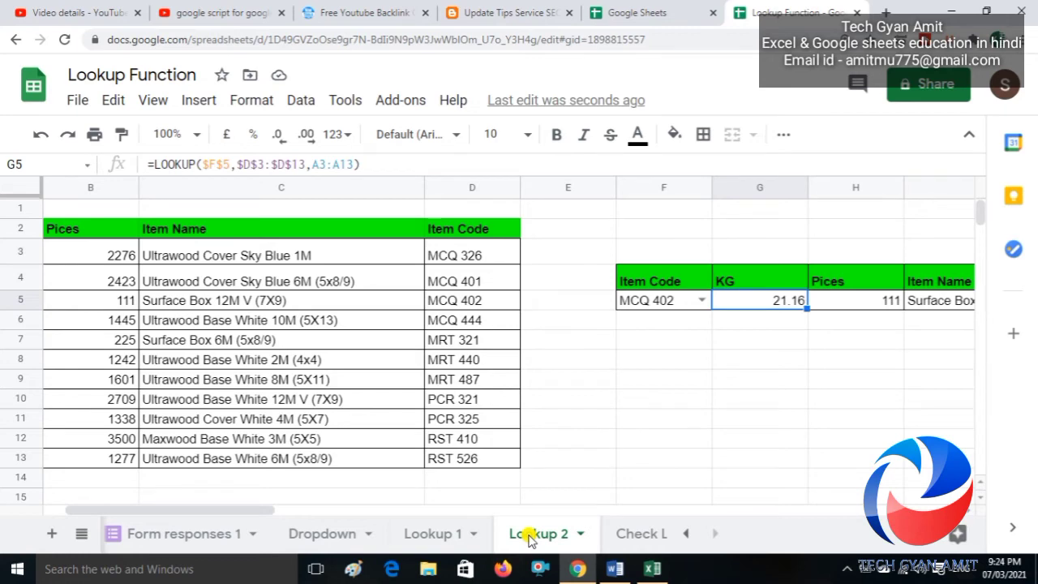
key("shift+Right")
key("shift+Right")
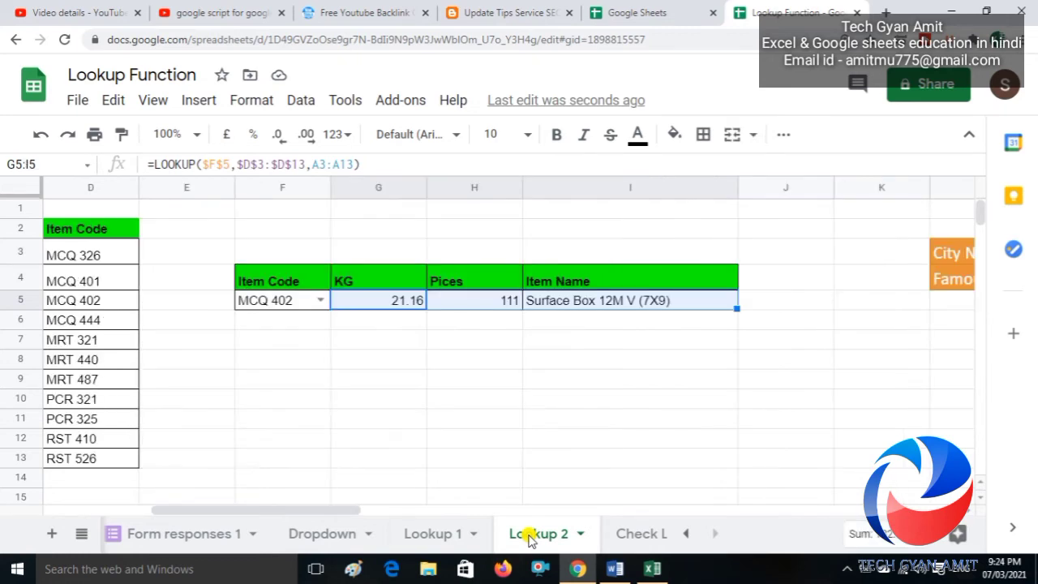
key("Delete")
Examine the source table's column order, from Item Code in column D back to KG in column A.
key("Left")
key("Left")
key("Left")
key("Left")
key("Left")
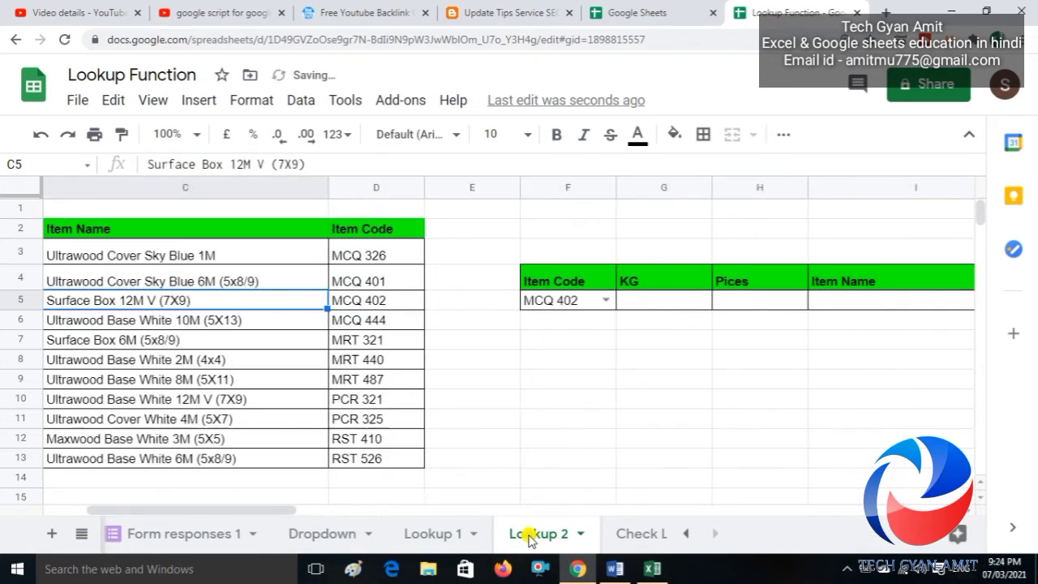
key("Right")
key("Up")
key("Right")
key("Up")
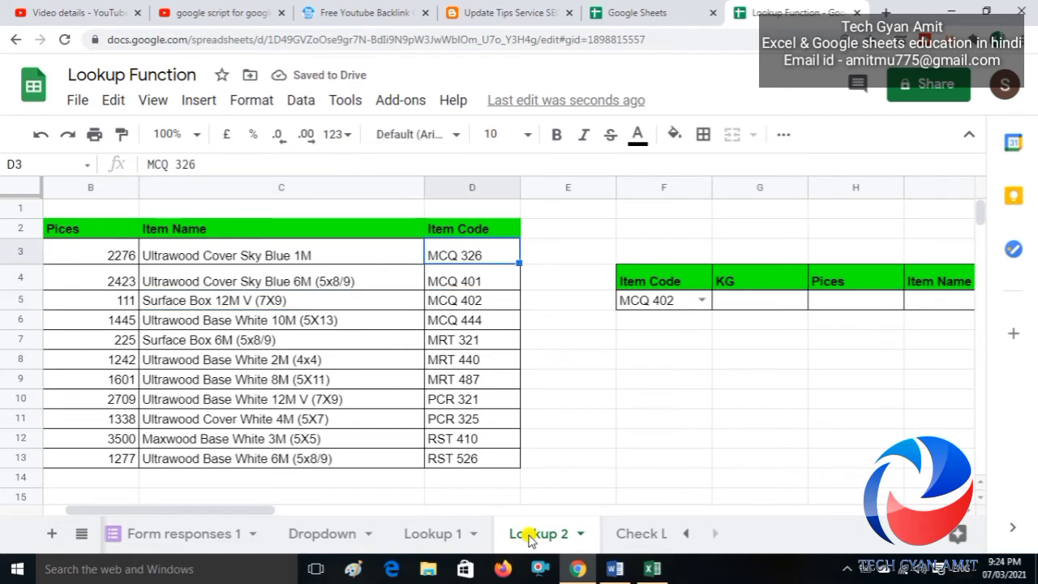
key("Left")
key("Left")
key("Left")
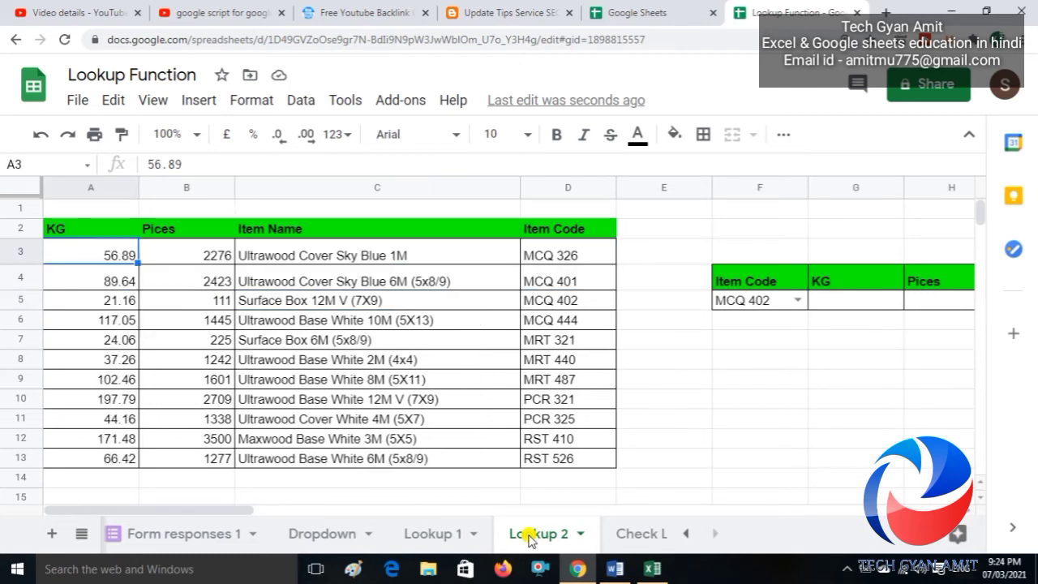
Begin a LOOKUP formula in the KG result cell G5 with the item code drop-down cell F5 as its search key.
key("Right")
key("Right")
key("Right")
key("Right")
key("Right")
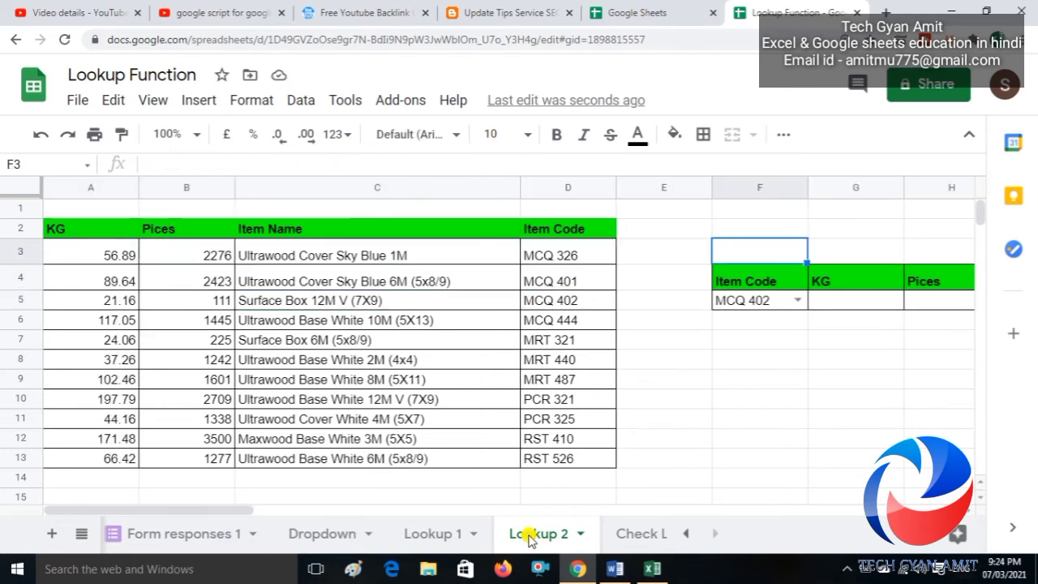
key("Down")
key("Right")
key("Down")
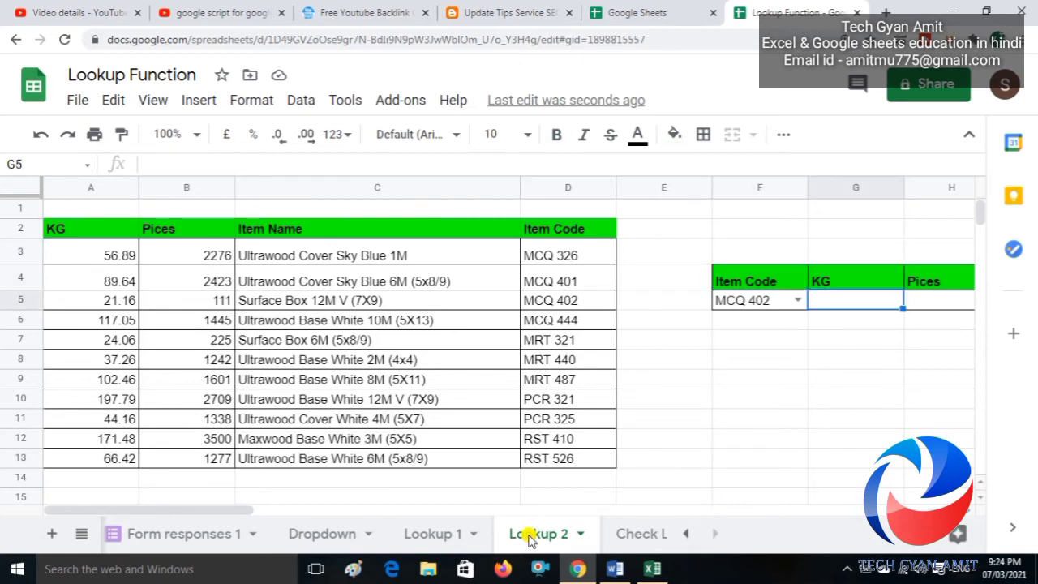
type("=LOOKUP(")
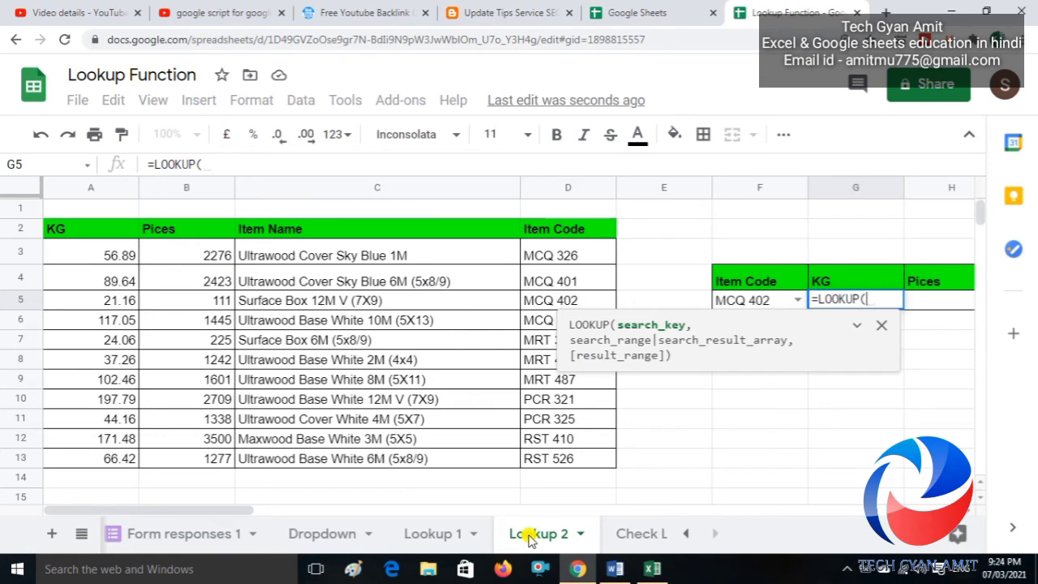
key("Left")
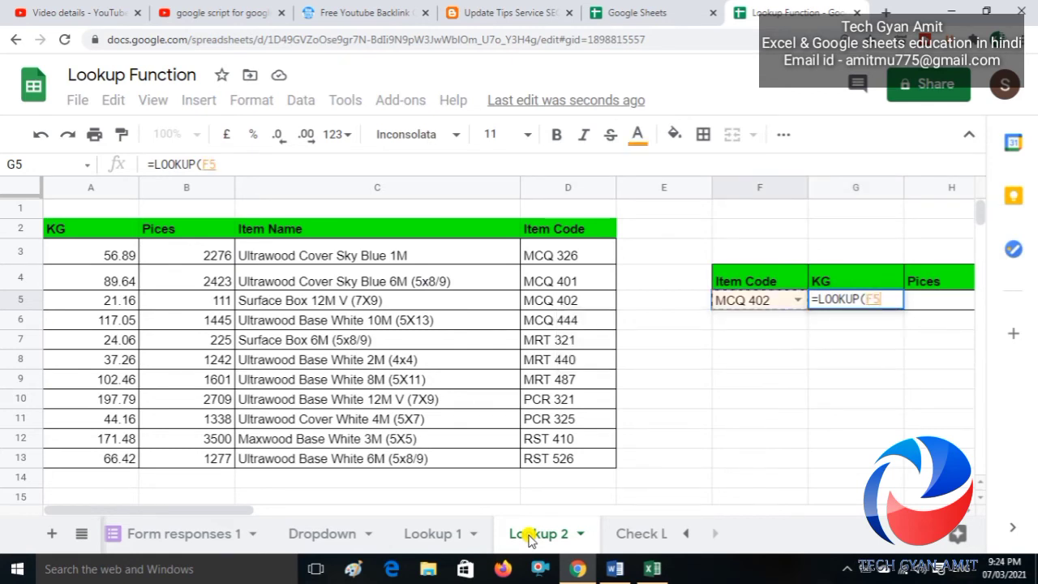
type(",")
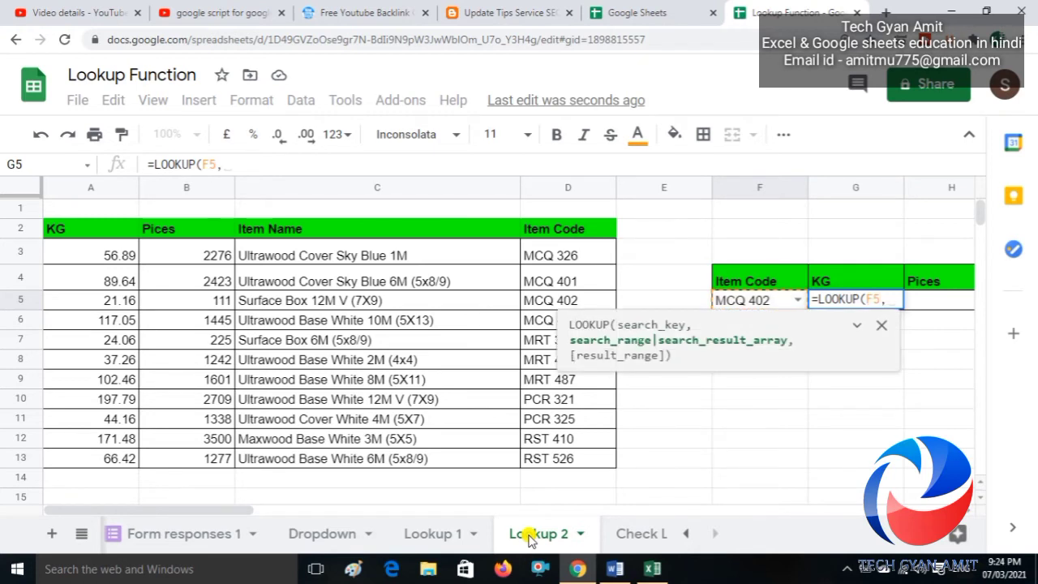
Add the Item Code column as the absolute search range $D$3:$D$13 in the G5 formula.
key("Left")
key("Left")
key("Left")
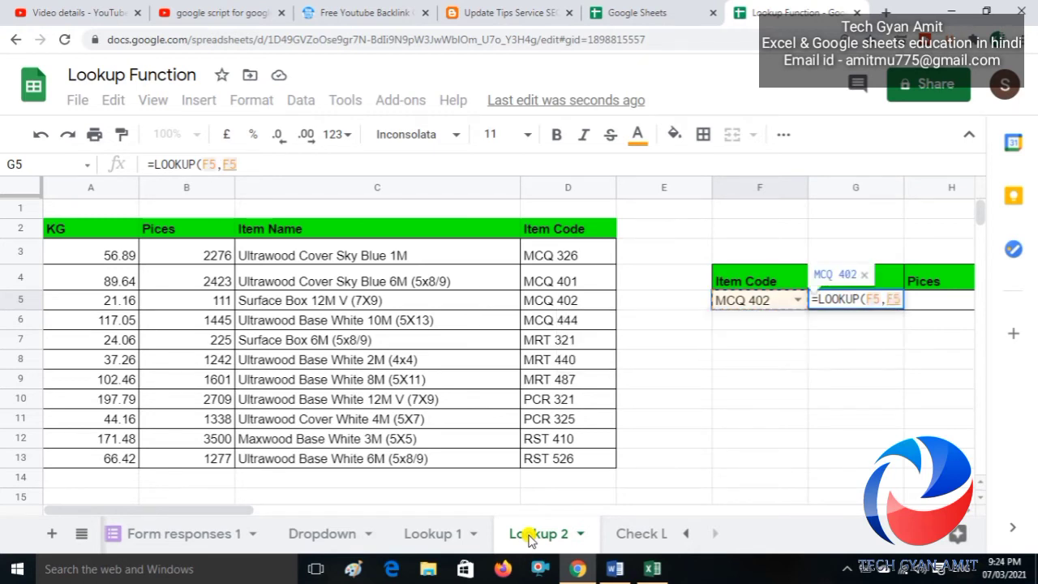
key("Up")
key("Up")
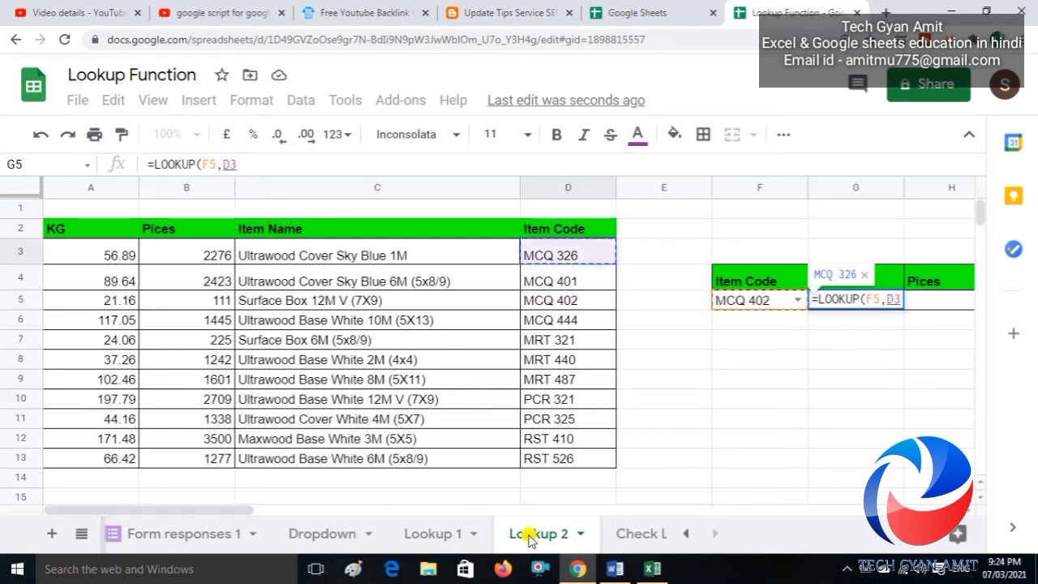
key("ctrl+shift+Down")
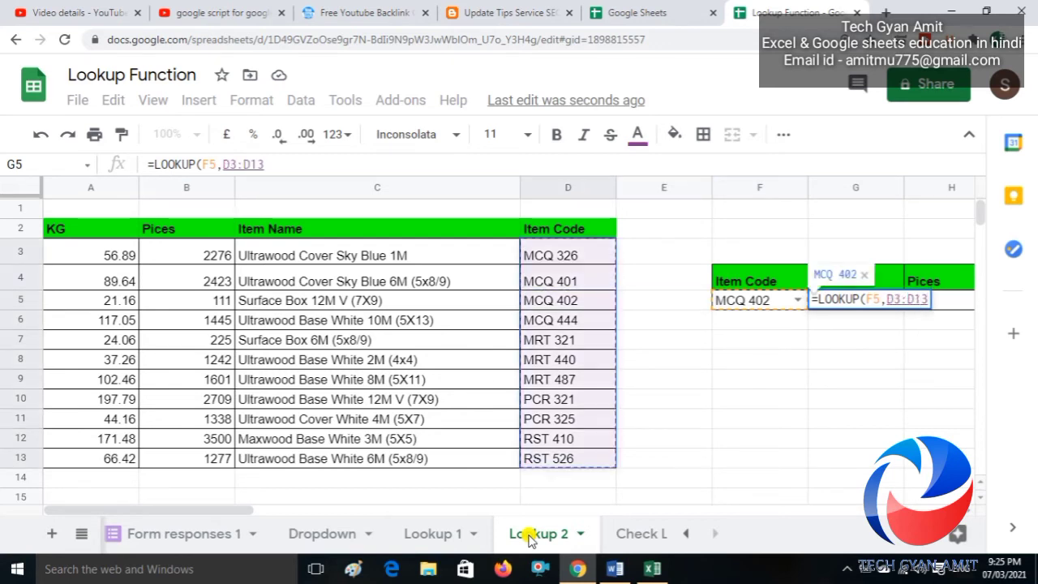
key("F4")
type(",")
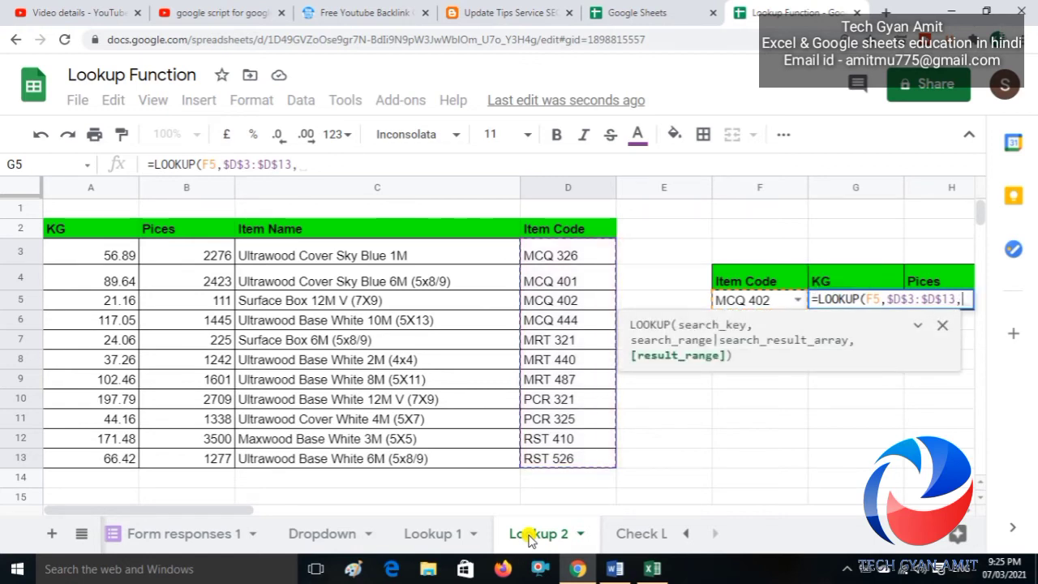
Complete the G5 formula with the KG column A3:A13 as the result range.
key("Left")
key("Left")
key("Left")
key("Left")
key("Left")
key("Left")
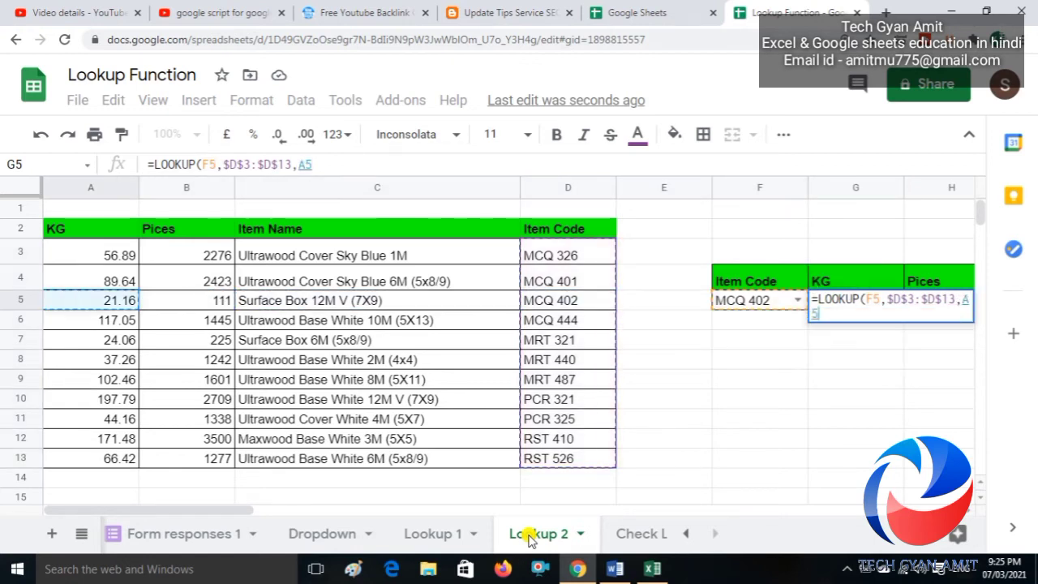
key("Up")
key("Up")
key("ctrl+shift+Down")
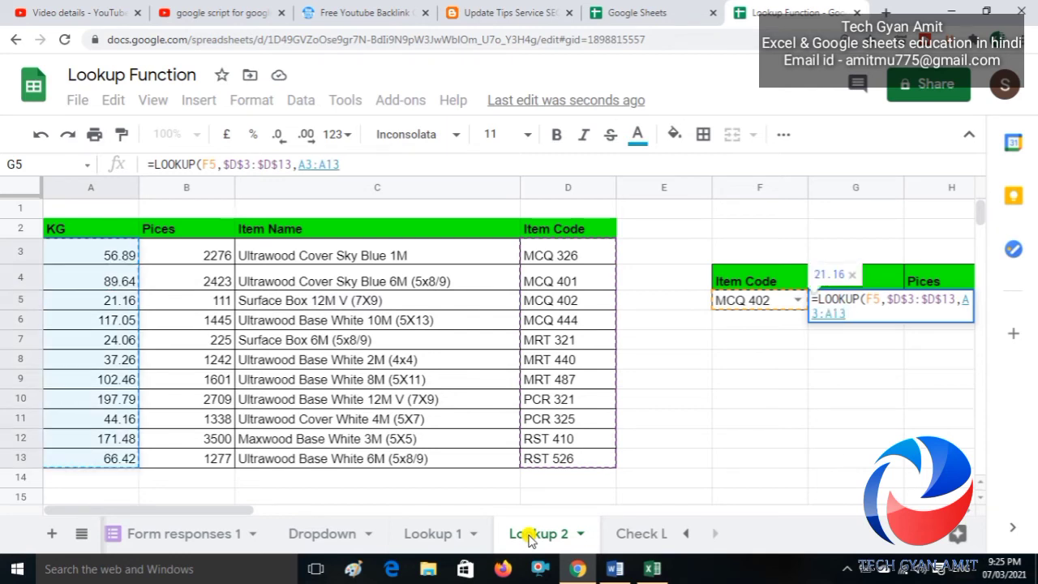
type(")")
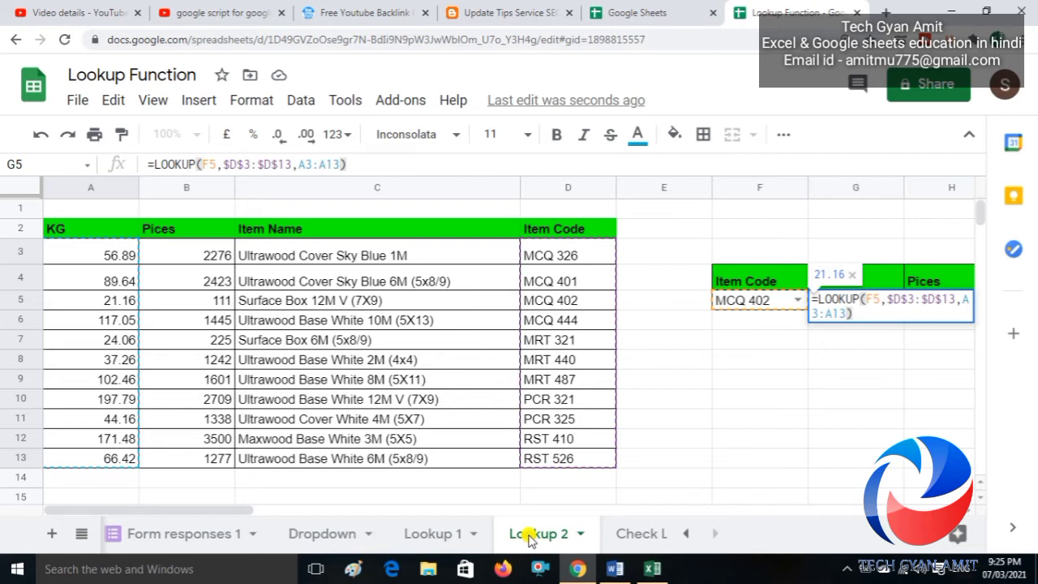
key("Return")
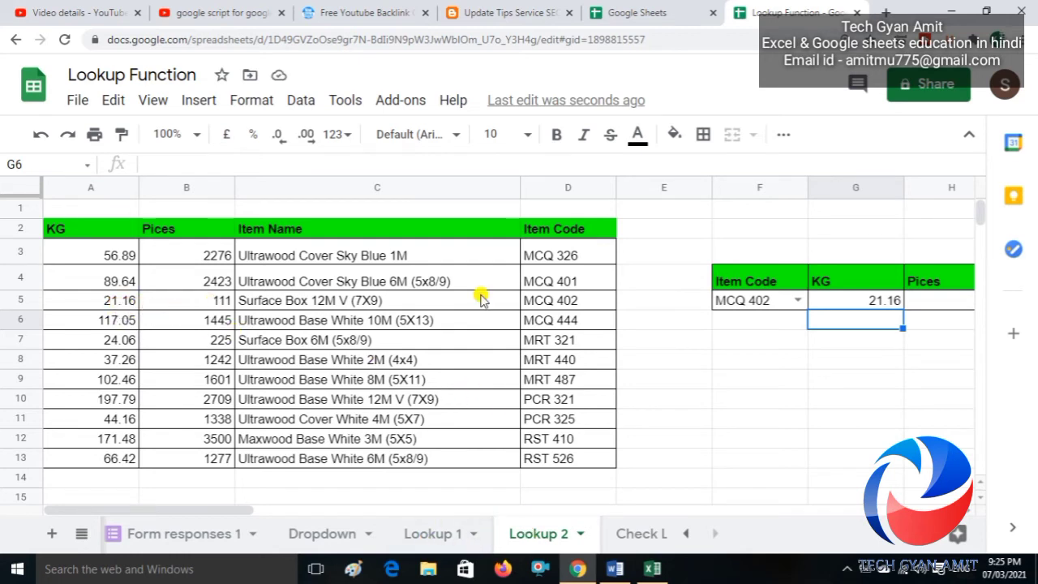
Make the search key in the G5 formula absolute as $F$5.
left_click(875, 299)
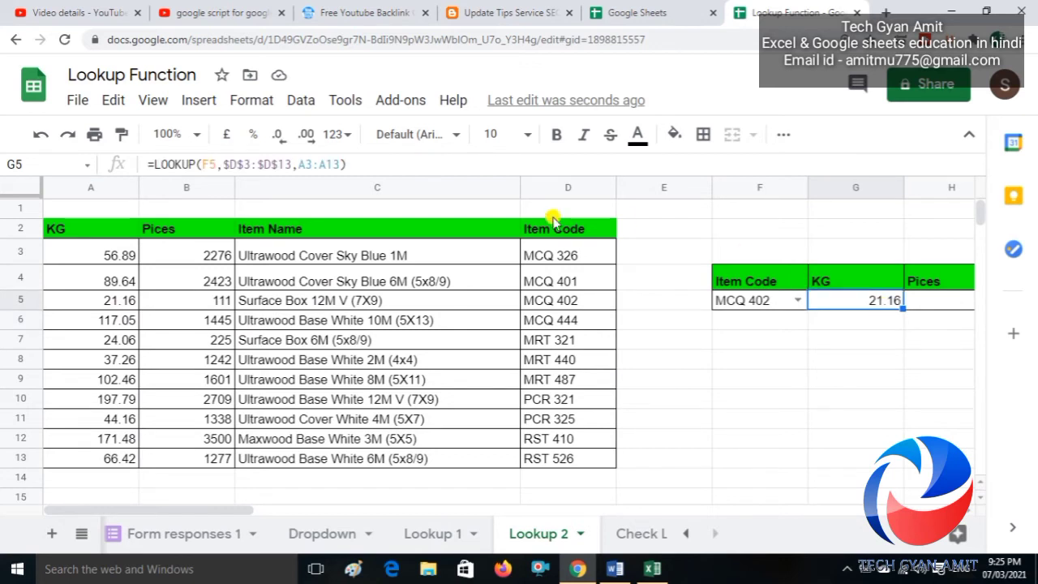
left_click(208, 164)
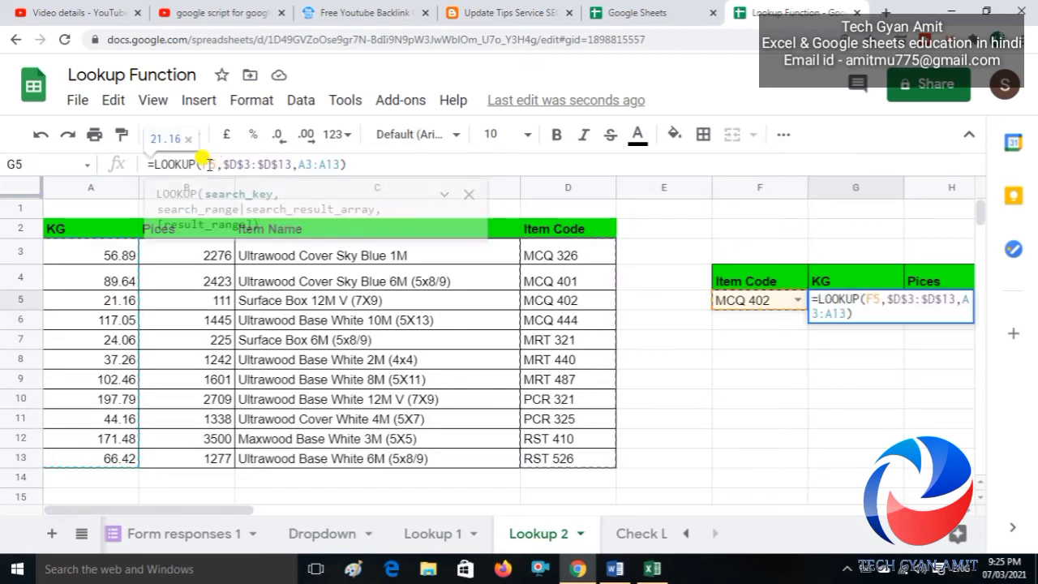
key("F4")
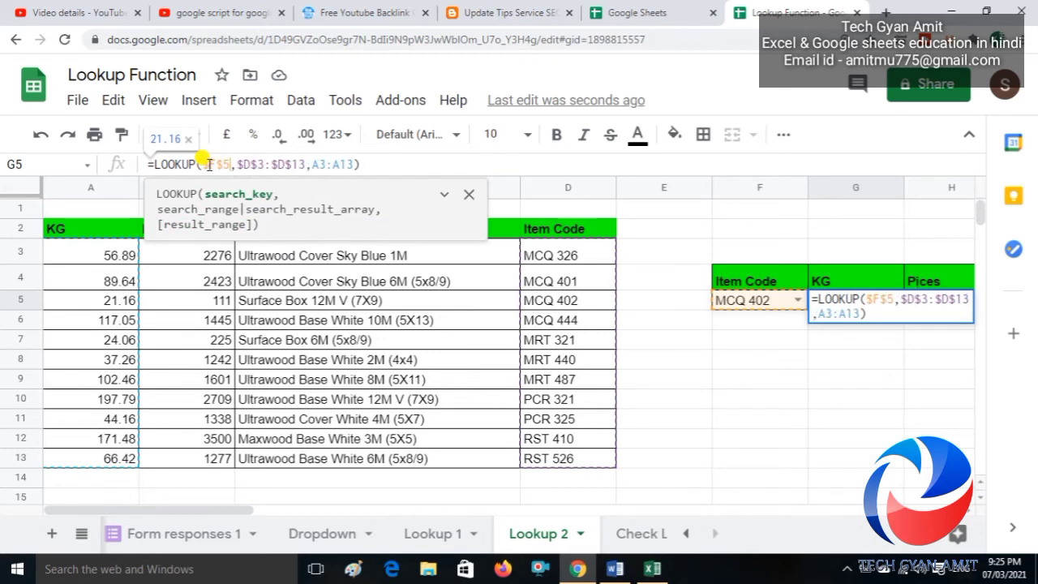
key("Return")
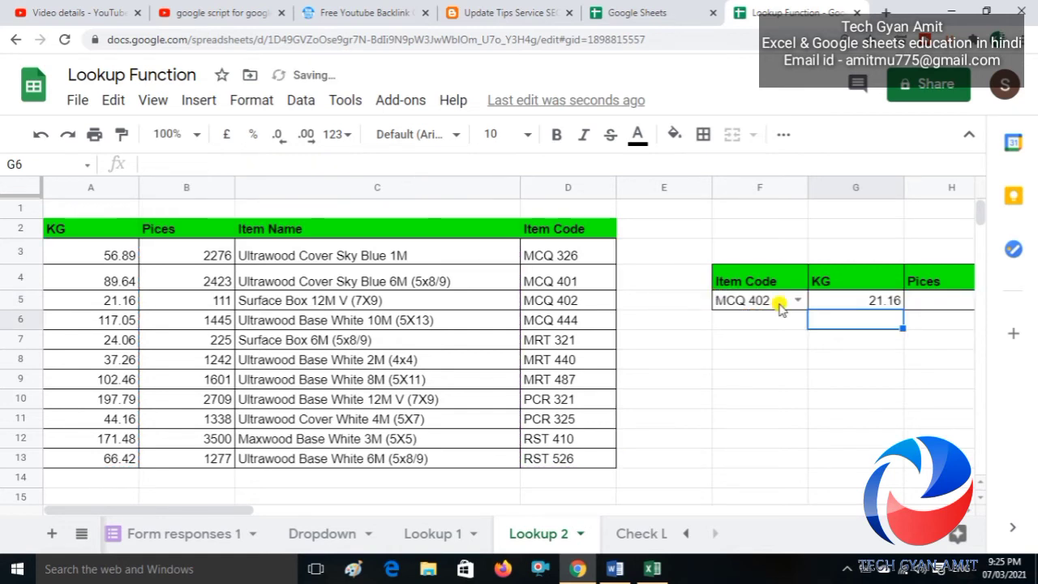
Fill the KG LOOKUP formula from G5 across the Pices and Item Name result cells H5 and I5.
left_click(860, 302)
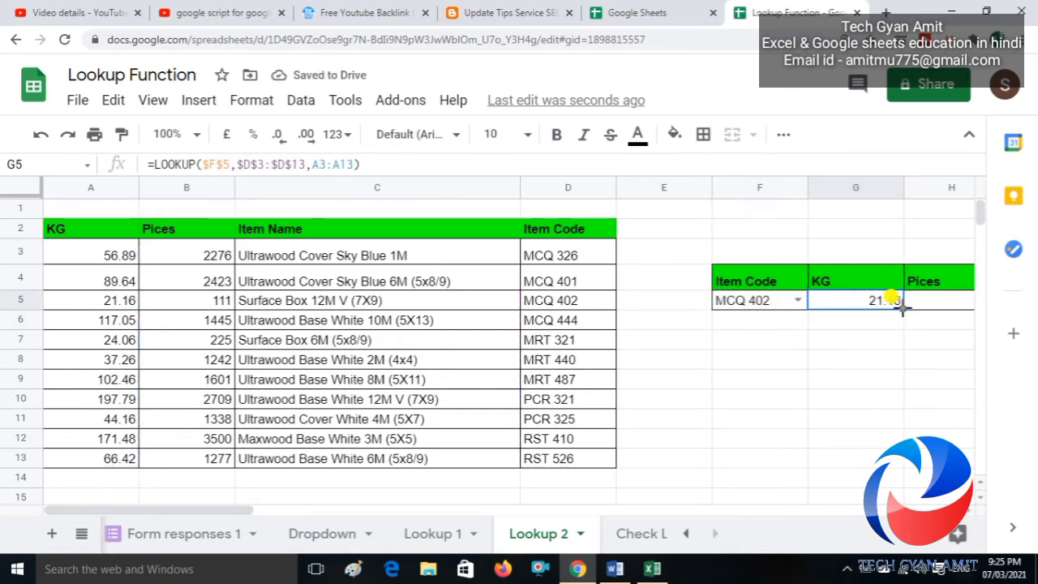
left_click_drag(902, 308, 732, 303)
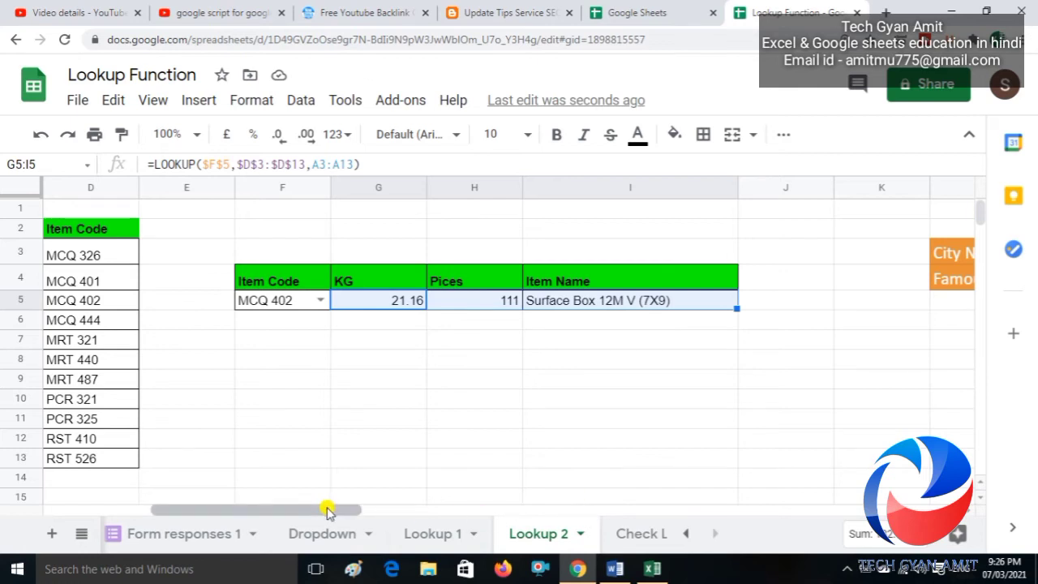
left_click_drag(327, 510, 257, 502)
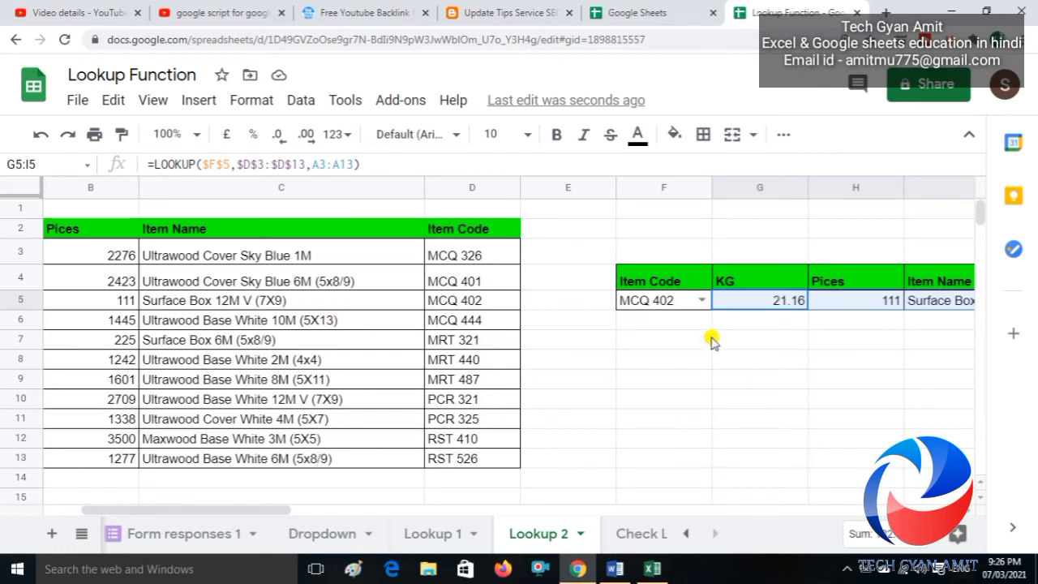
Choose MRT 321 in the item code drop-down cell F5 and compare the looked-up values with the source table.
left_click(702, 302)
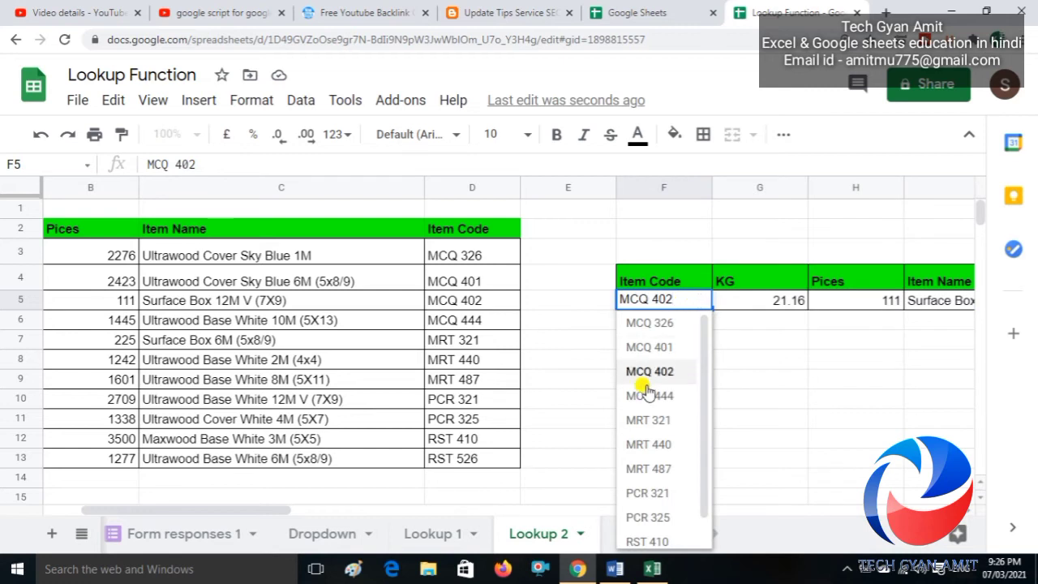
left_click(649, 422)
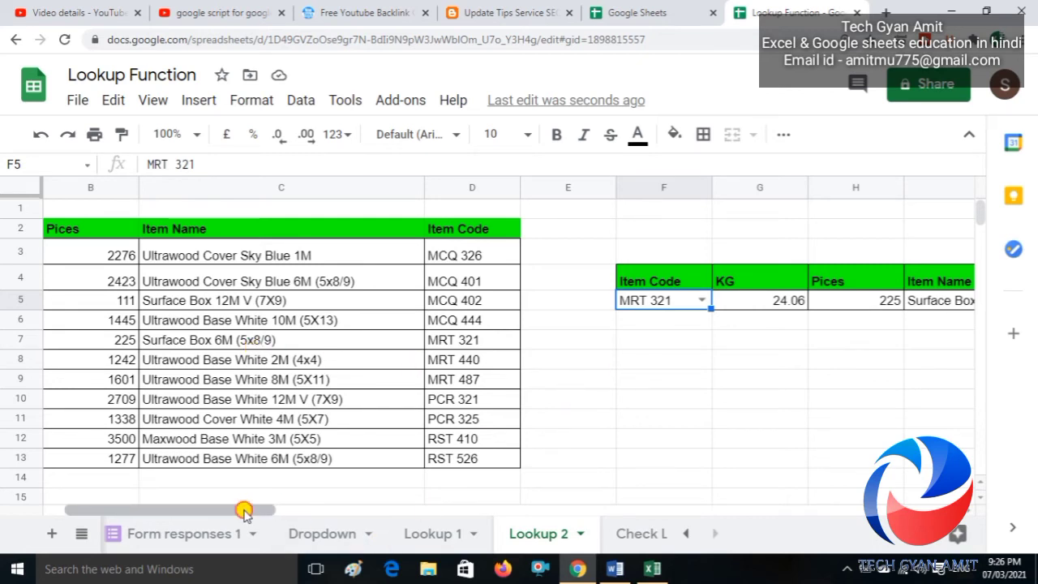
left_click_drag(250, 509, 273, 506)
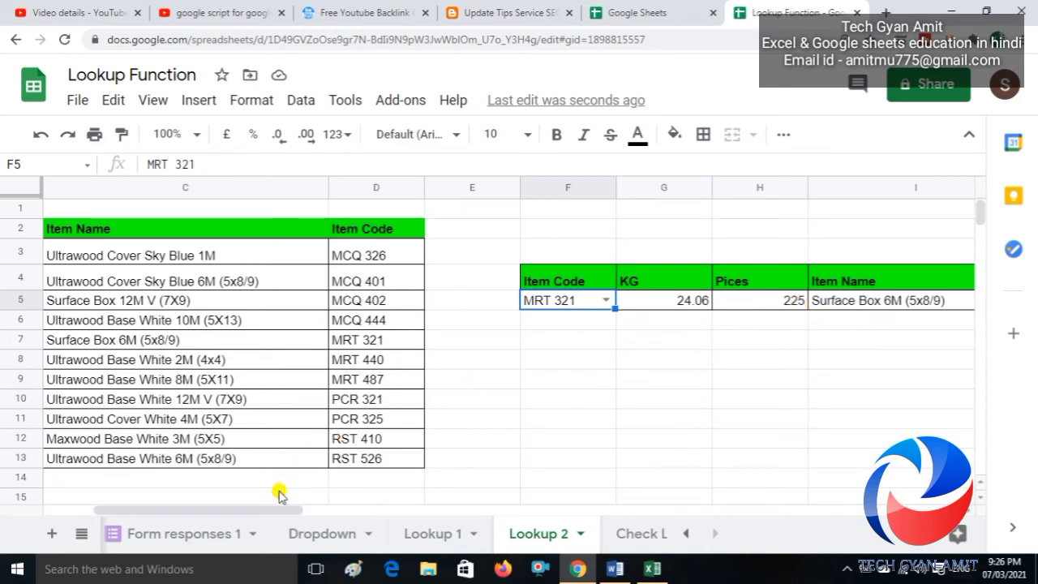
left_click_drag(290, 510, 235, 517)
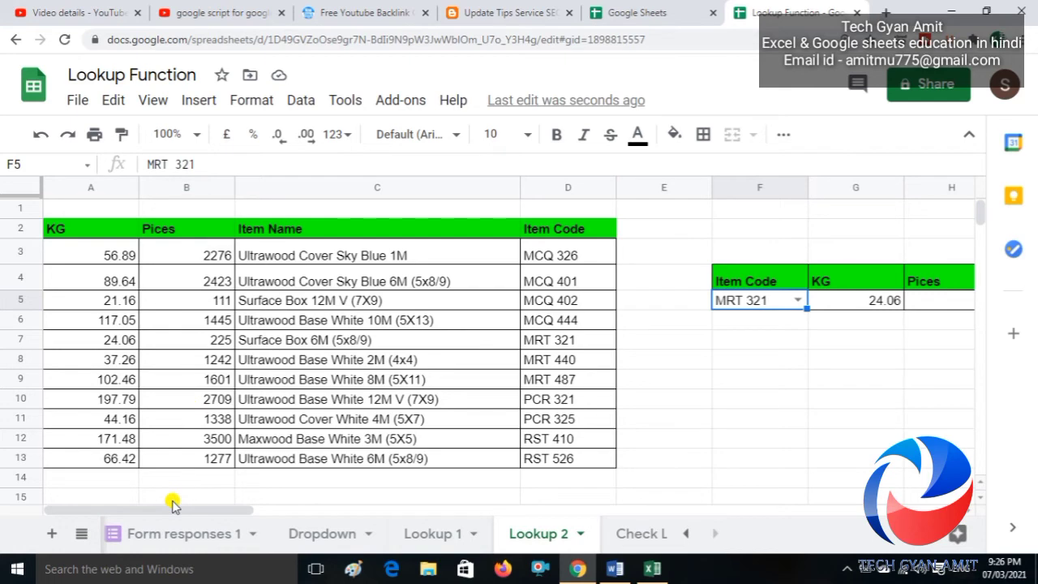
Clear the existing LOOKUP formula from the Famous Place result cell S8 beside the horizontal city table.
left_click_drag(176, 505, 462, 508)
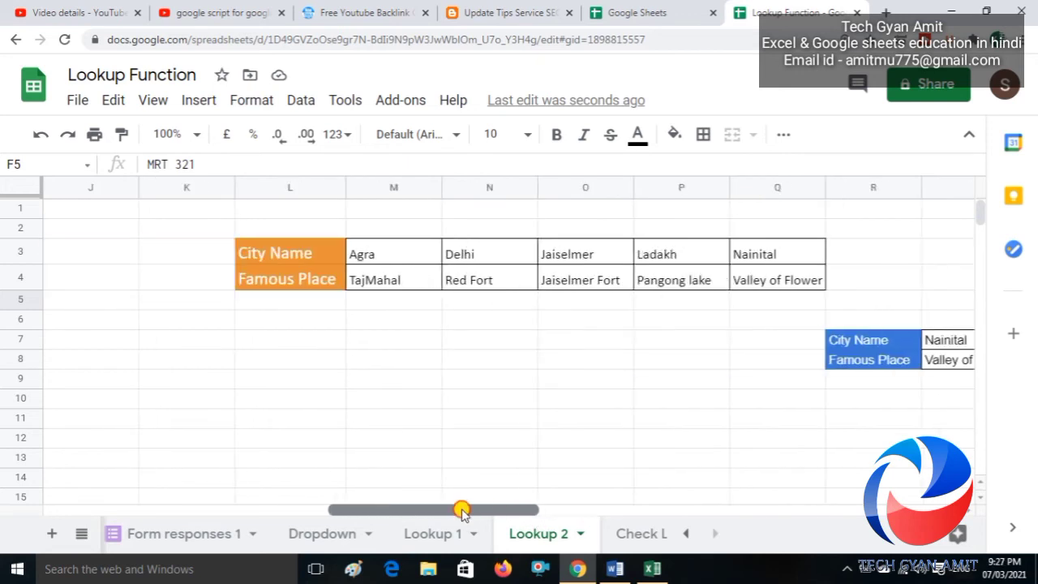
left_click(949, 364)
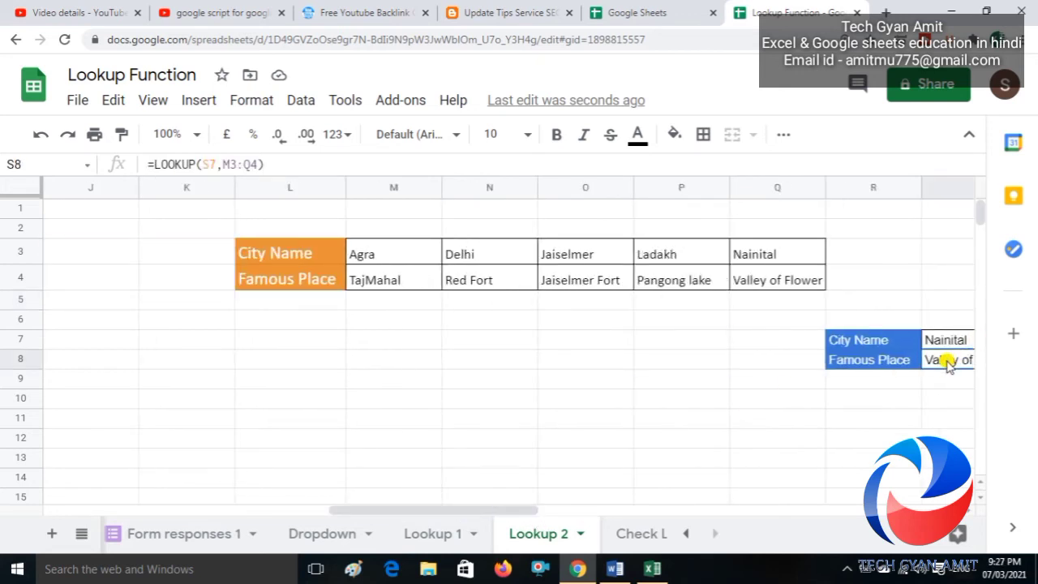
key("Delete")
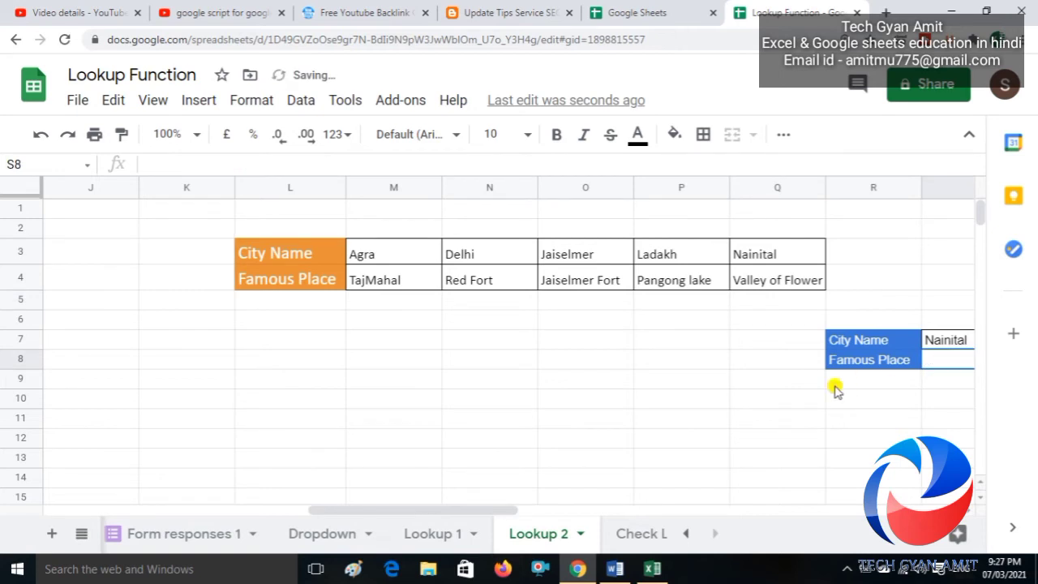
left_click(734, 393)
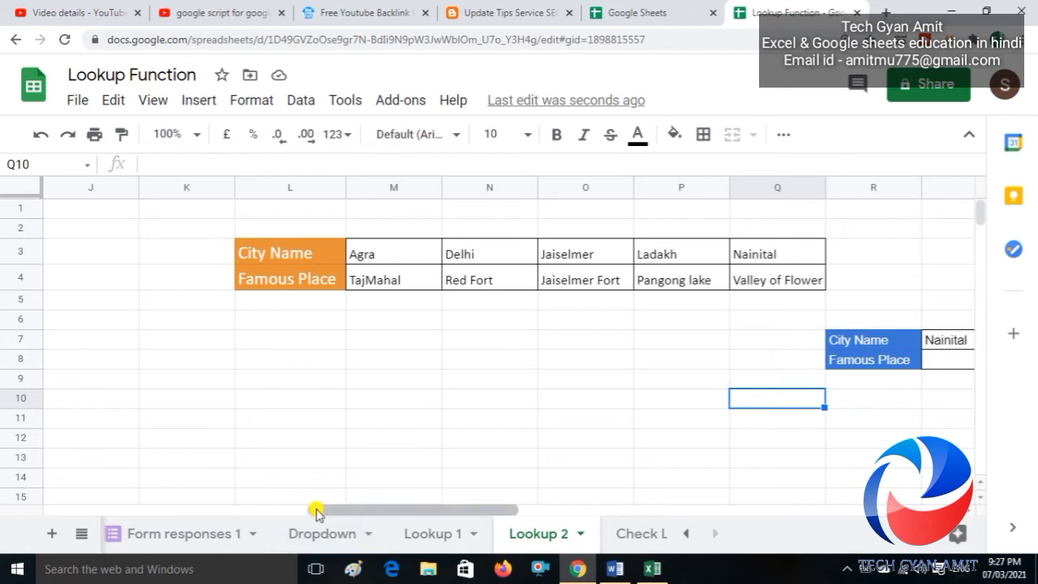
Copy the unsorted city table V3:AA4 and paste it transposed at U8.
left_click_drag(316, 511, 525, 506)
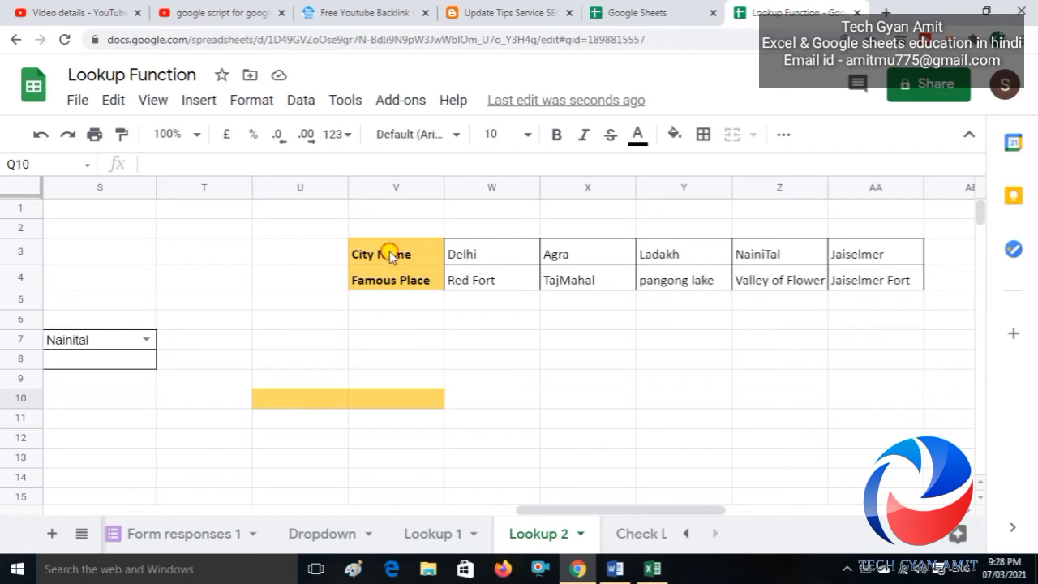
left_click_drag(394, 254, 566, 299)
left_click_drag(727, 282, 874, 284)
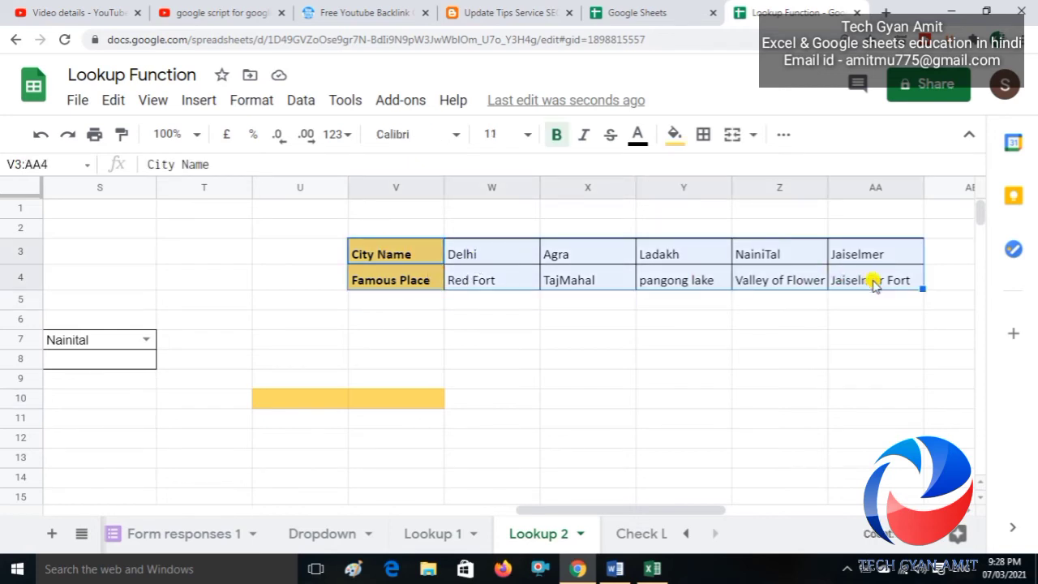
key("ctrl+c")
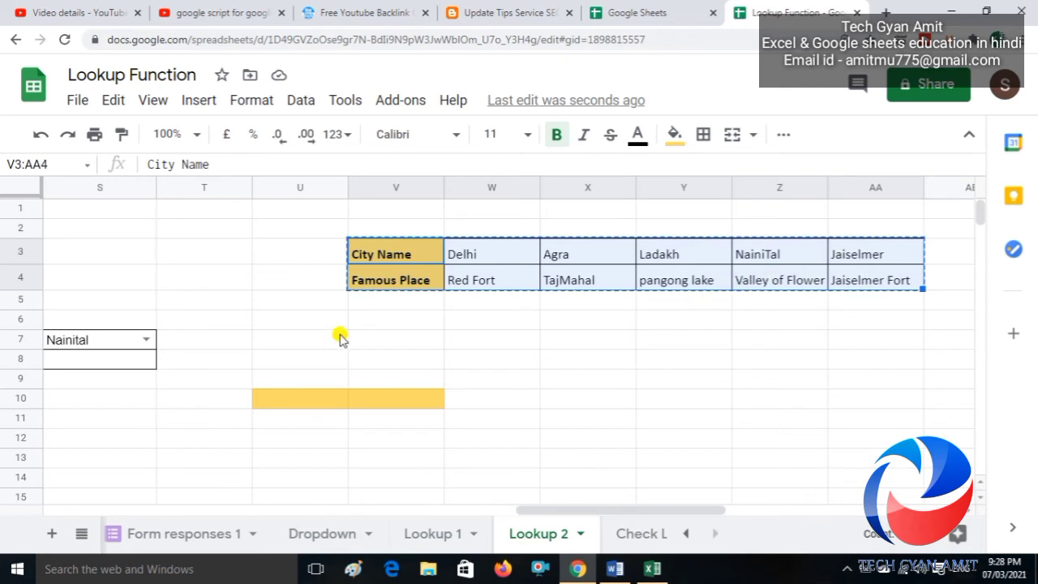
left_click(296, 361)
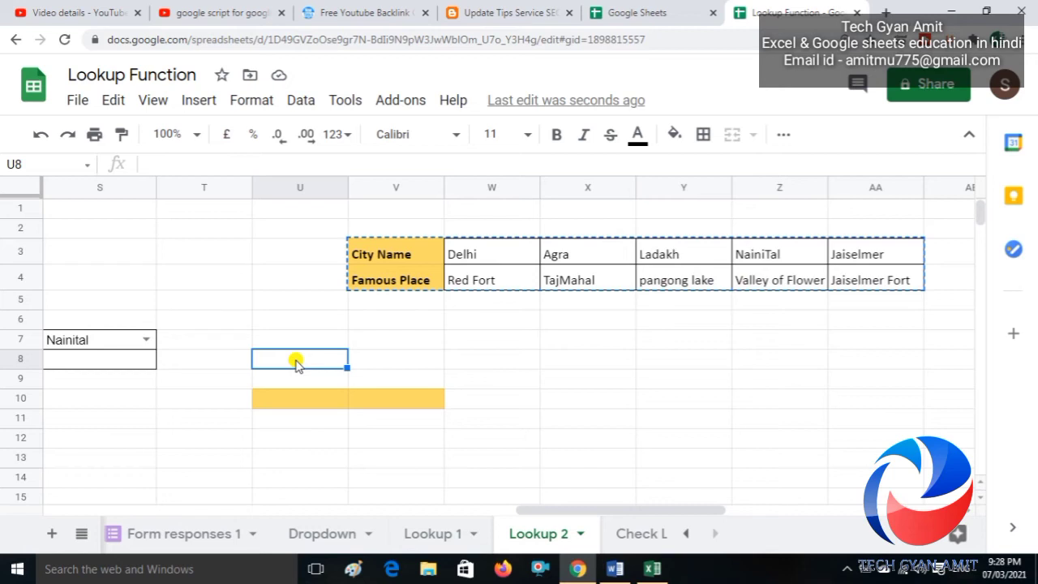
right_click(296, 363)
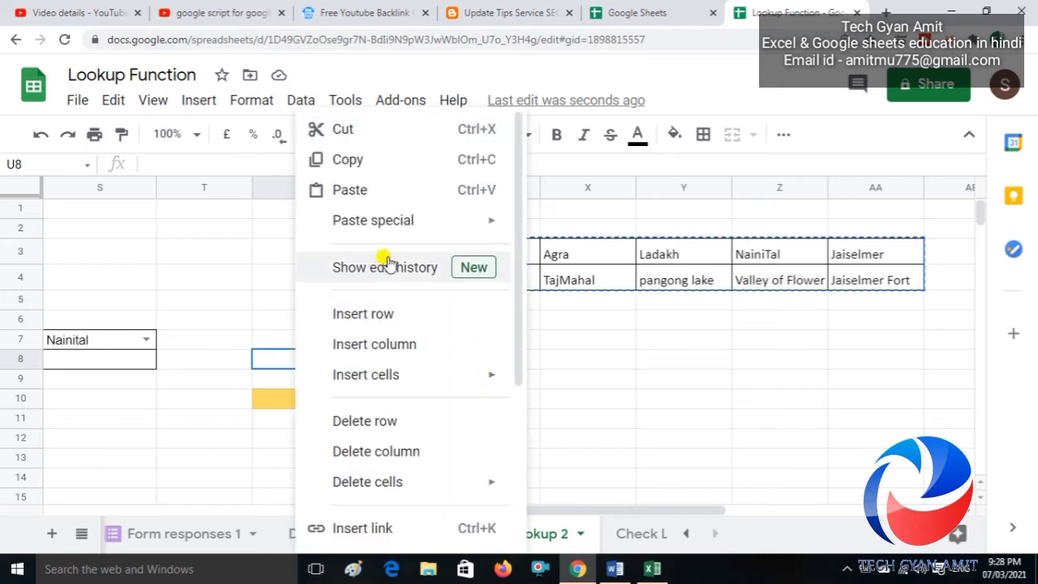
mouse_move(413, 220)
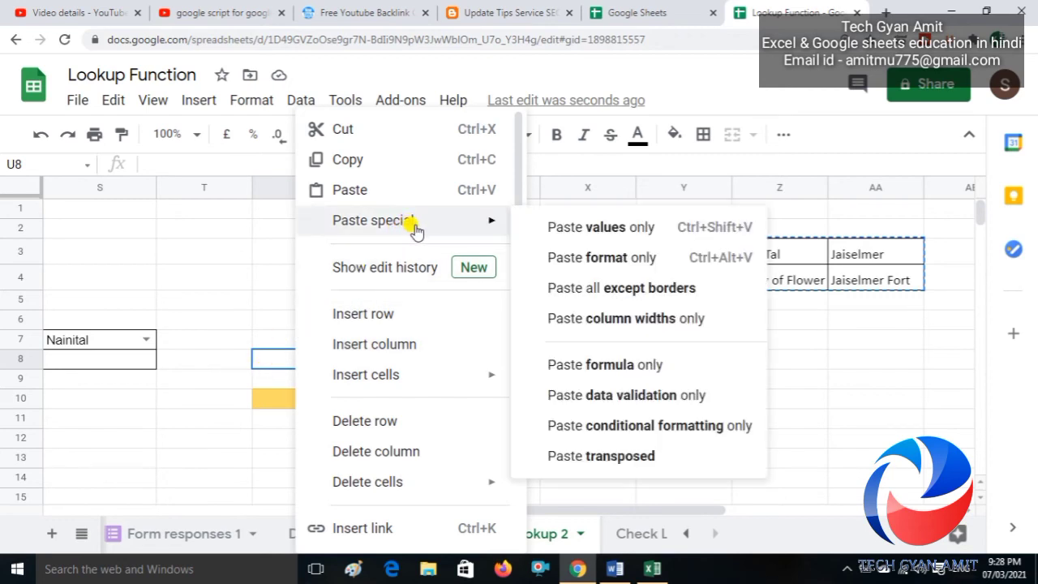
mouse_move(484, 221)
left_click(616, 455)
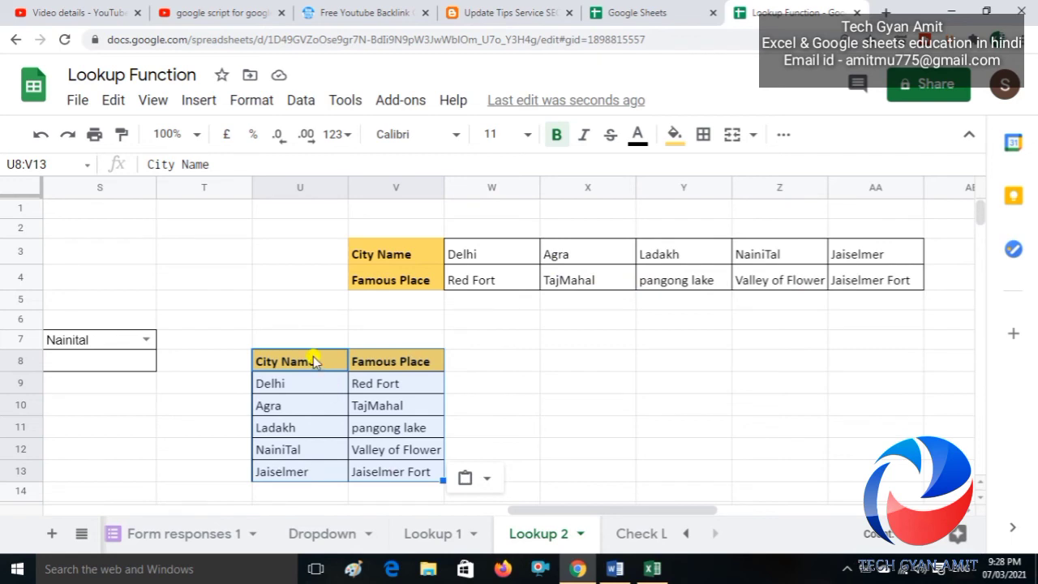
Sort the transposed table U8:V13 by City Name from A to Z, treating the first row as a header.
left_click_drag(315, 362, 331, 403)
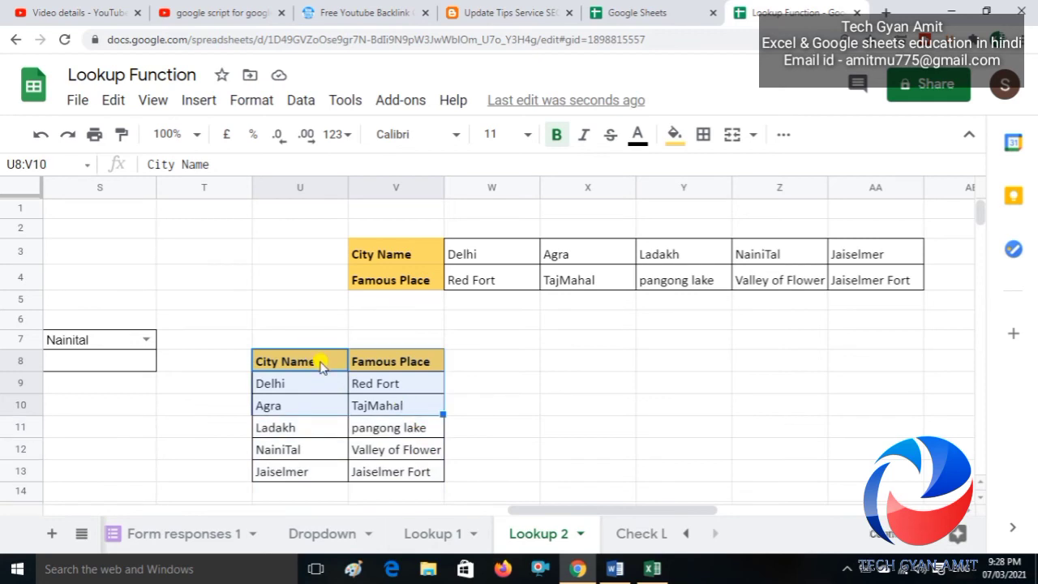
left_click(321, 362)
left_click_drag(321, 365, 440, 478)
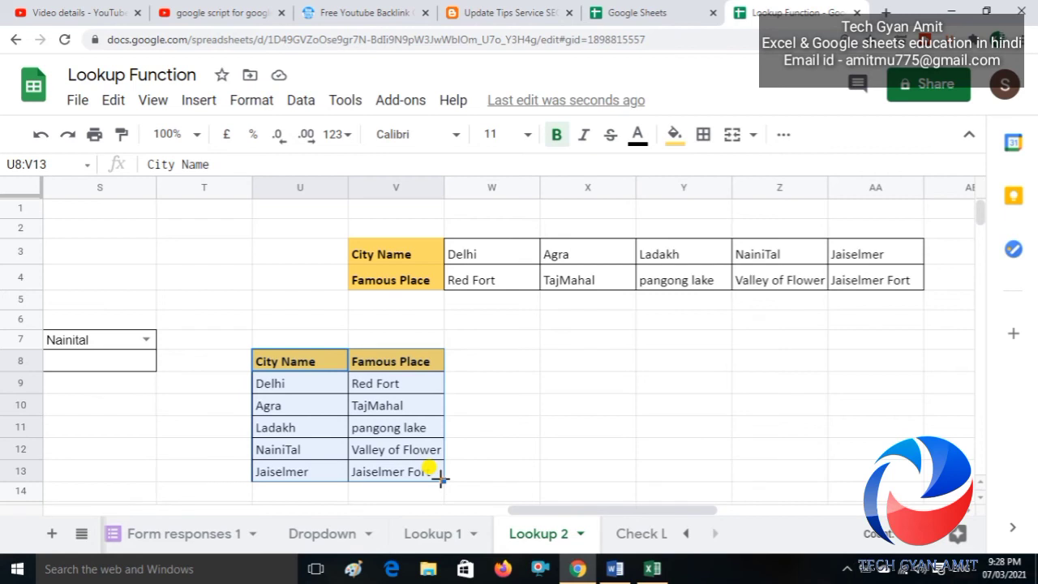
left_click(301, 100)
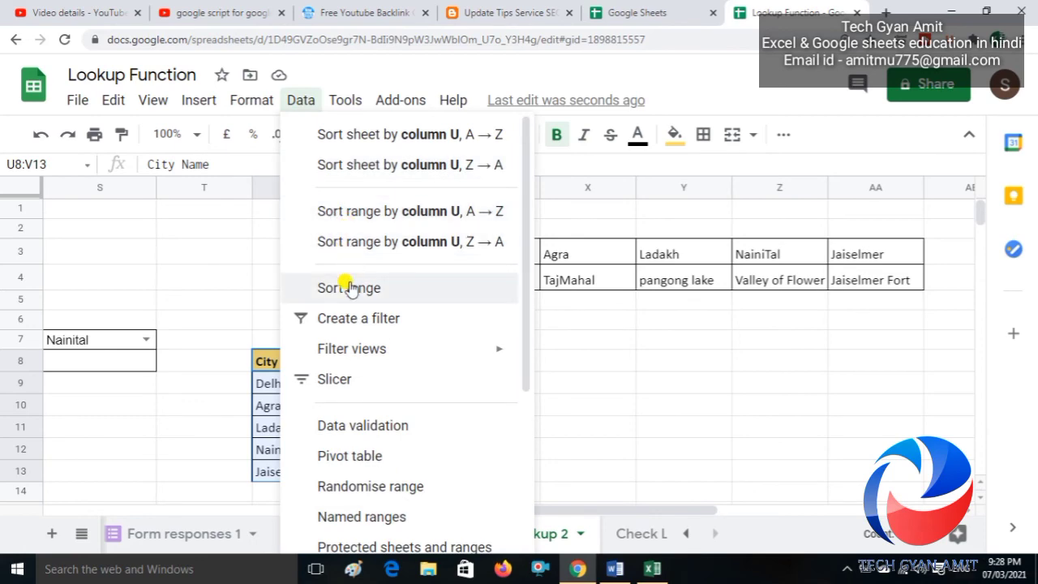
left_click(347, 285)
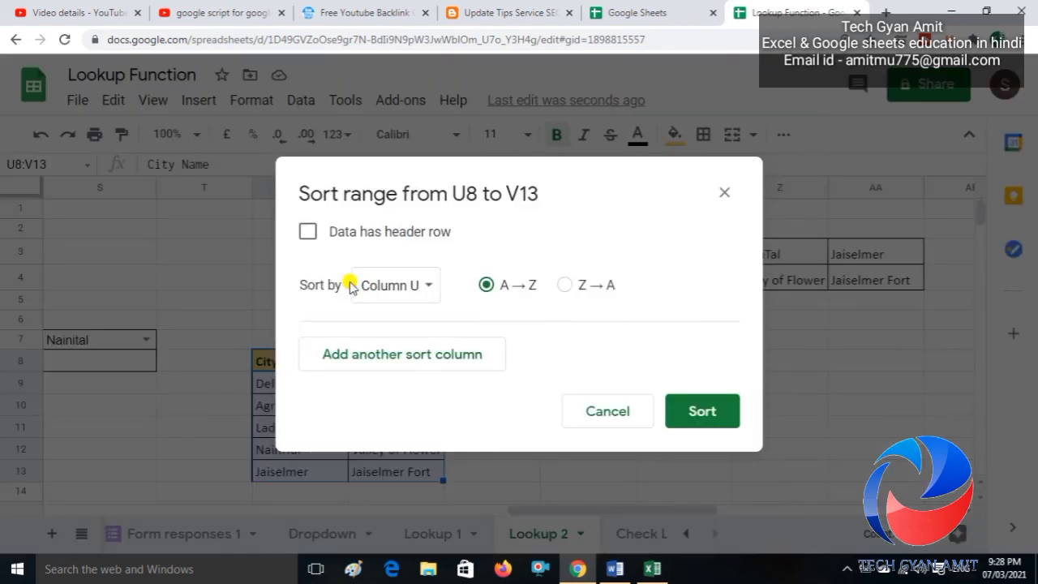
left_click(306, 233)
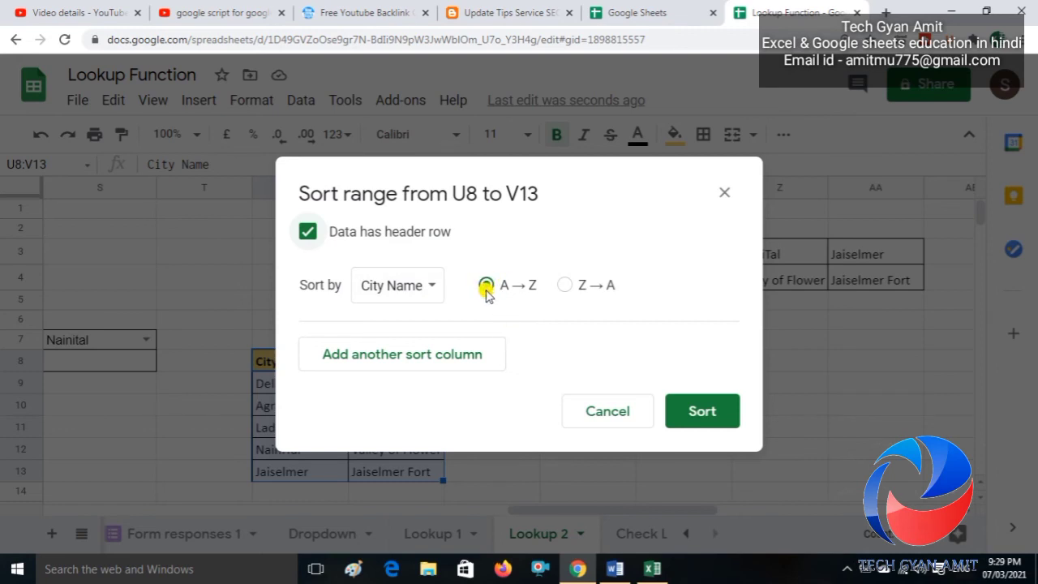
left_click(703, 412)
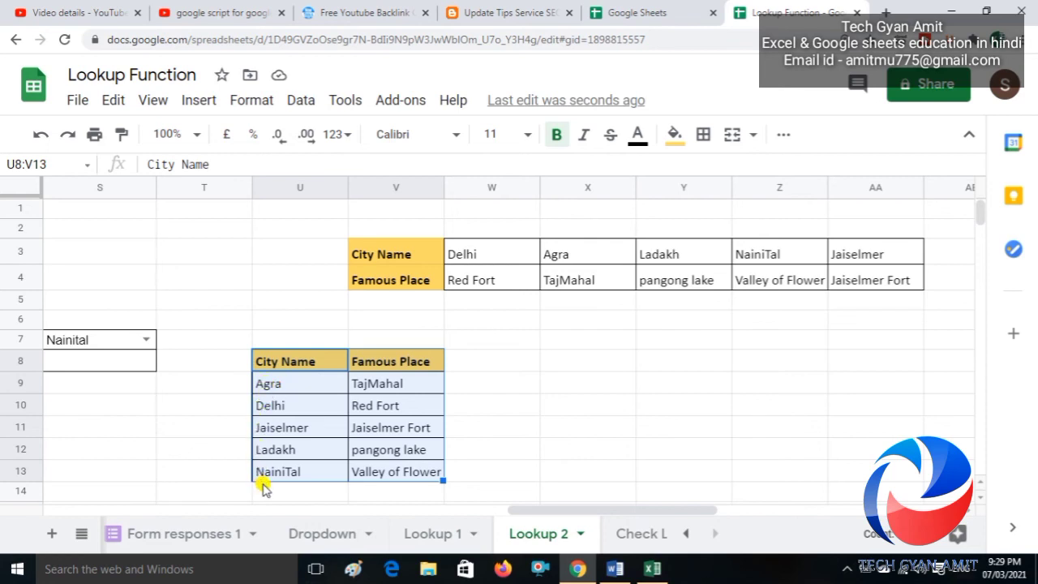
Enter the formula =TRANSPOSE(U8:V13) in cell X7 to lay the sorted city table out horizontally.
left_click(550, 347)
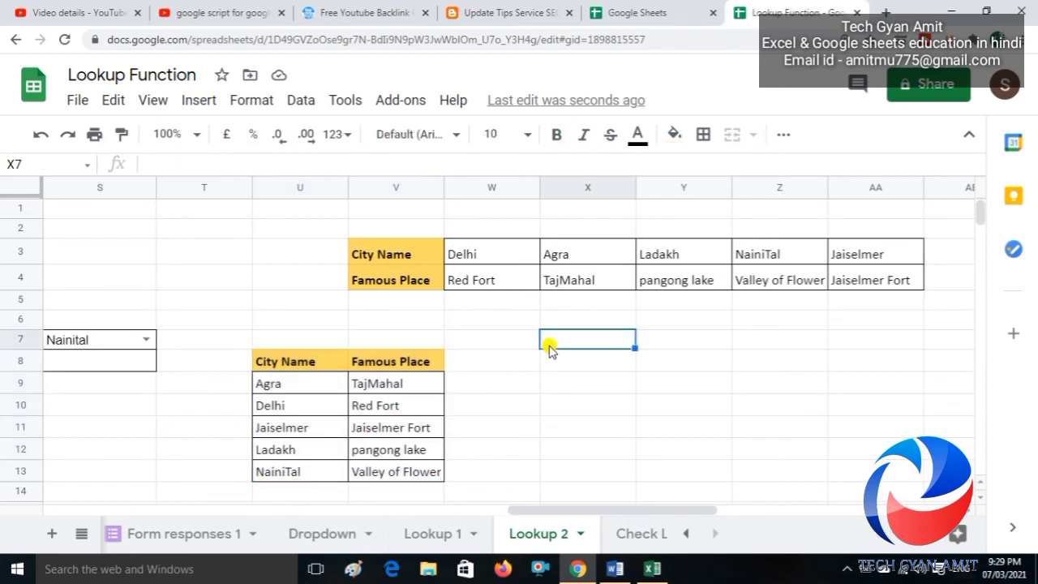
type("=TRA")
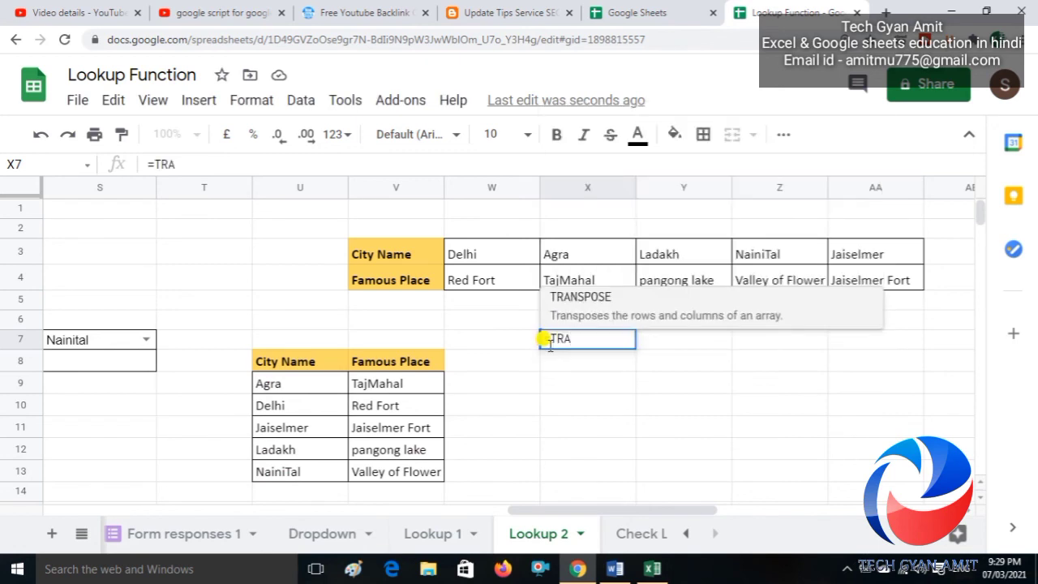
key("Tab")
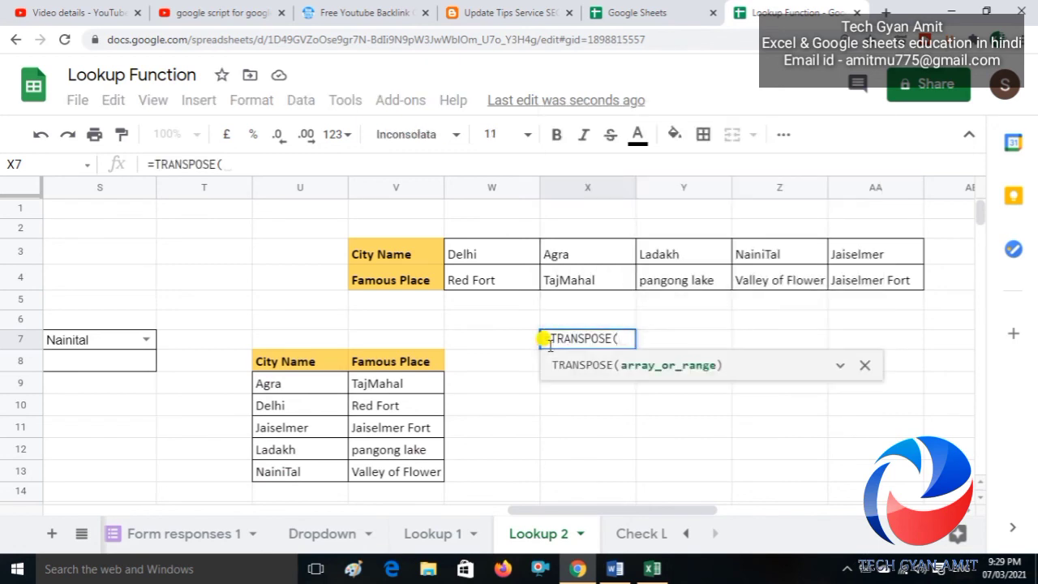
key("Left")
key("Left")
key("Down")
key("Left")
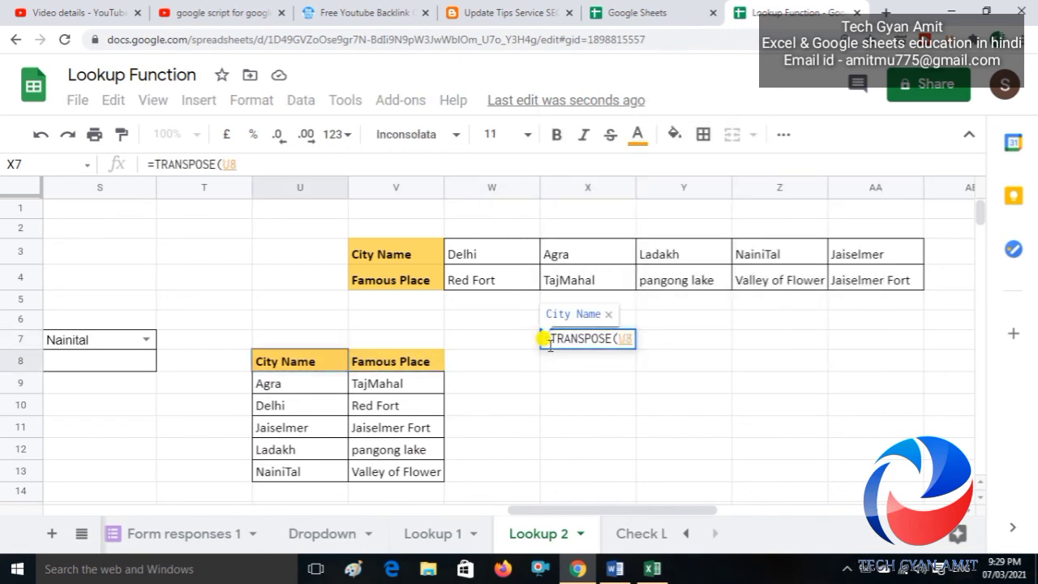
key("shift+Right")
key("shift+Down")
key("shift+Down")
key("shift+Down")
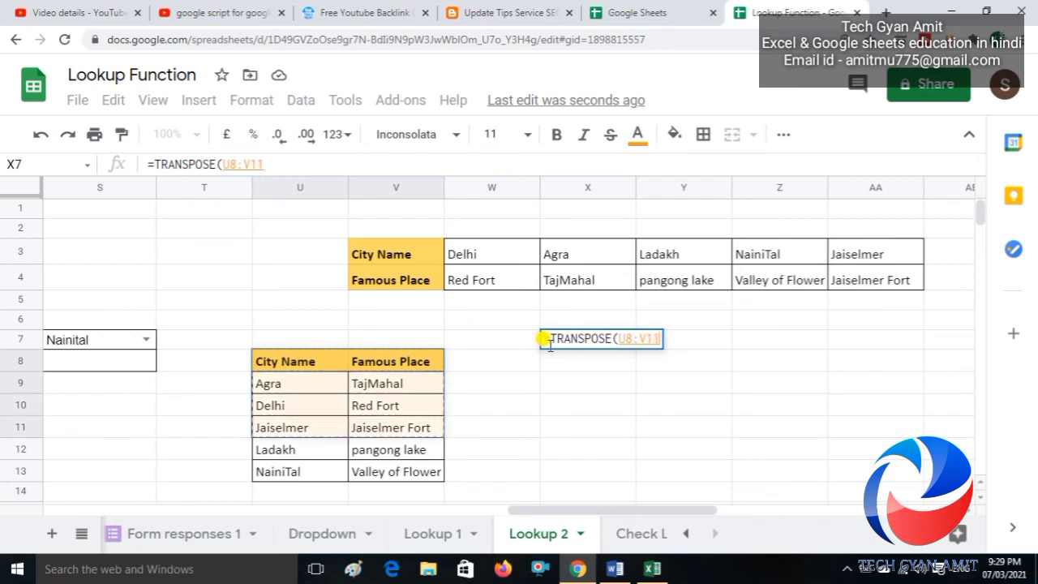
key("shift+Down")
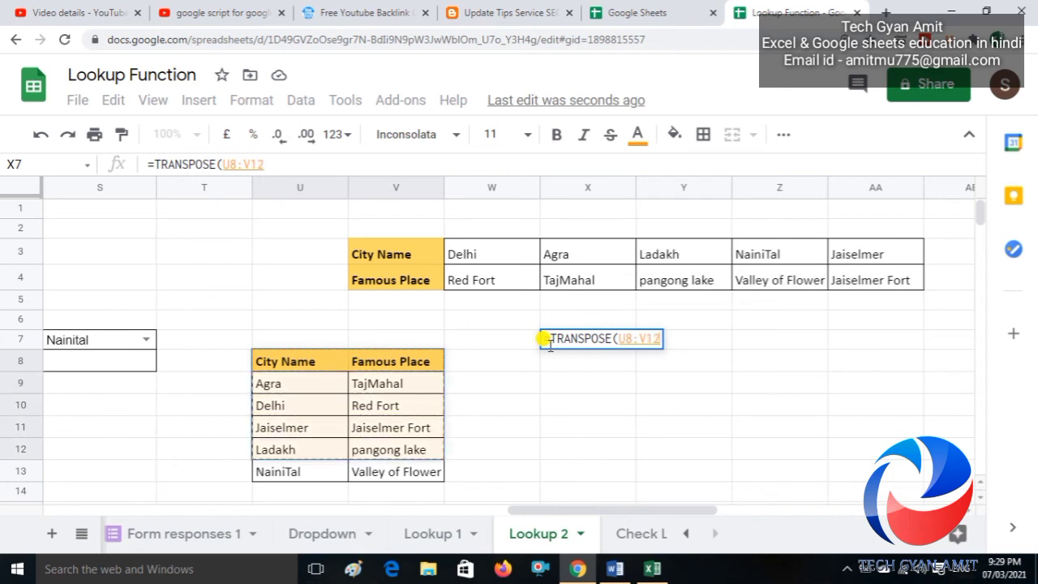
key("shift+Down")
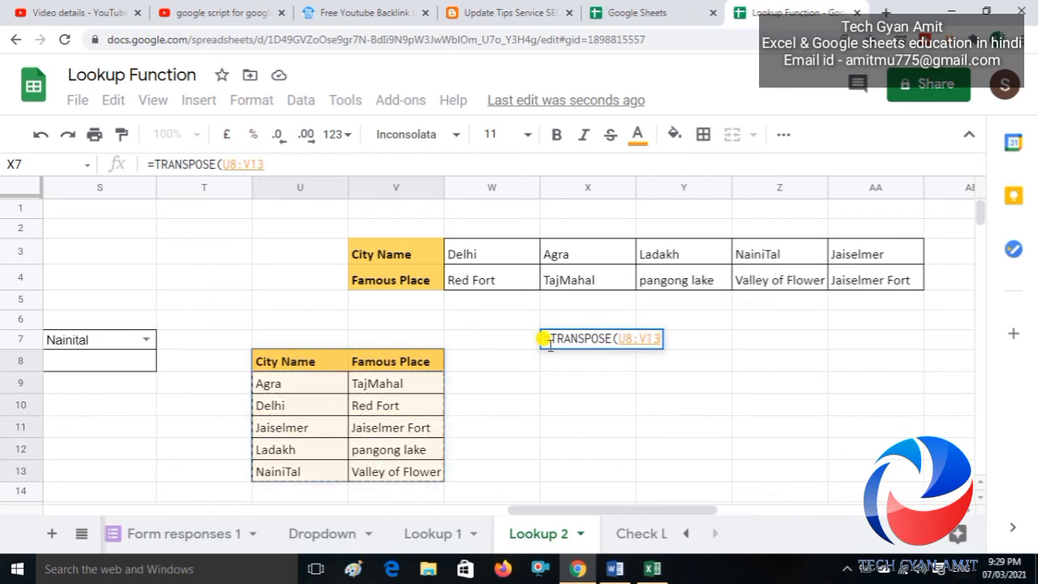
type(")")
key("Return")
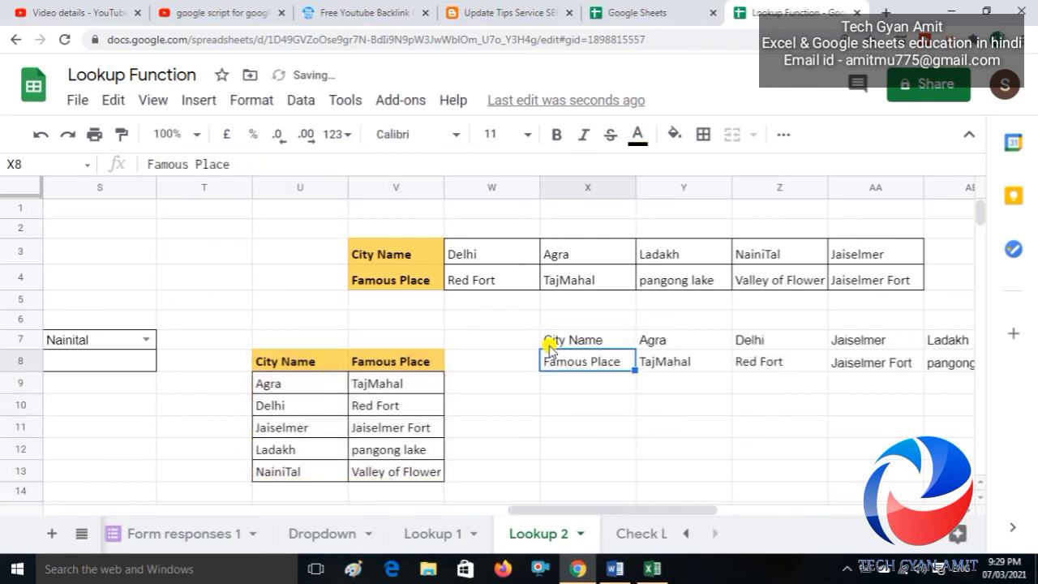
Examine the cities and famous places across the horizontal table starting at X7 to check their order.
left_click(549, 344)
key("Right")
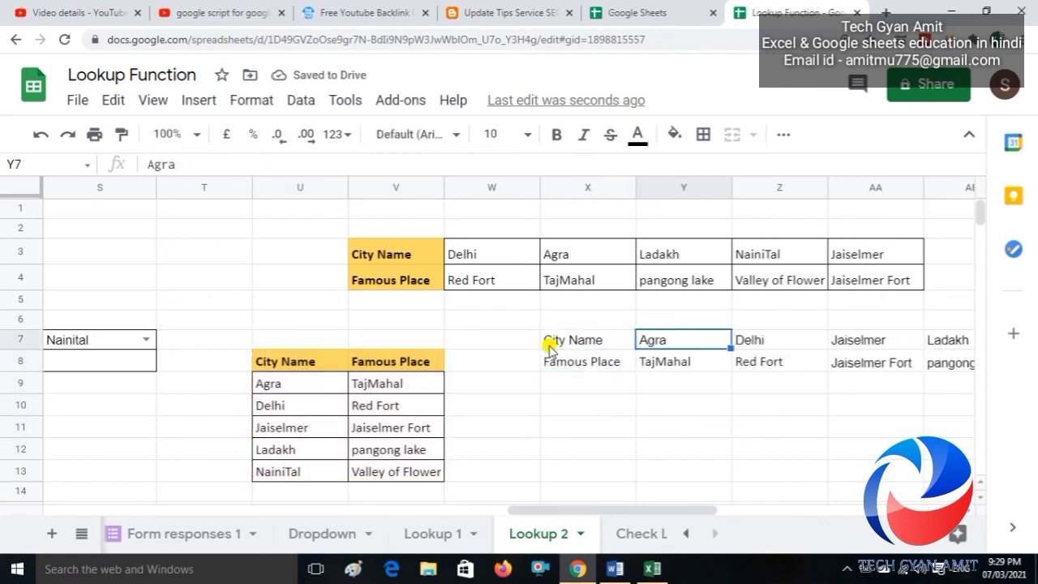
key("Down")
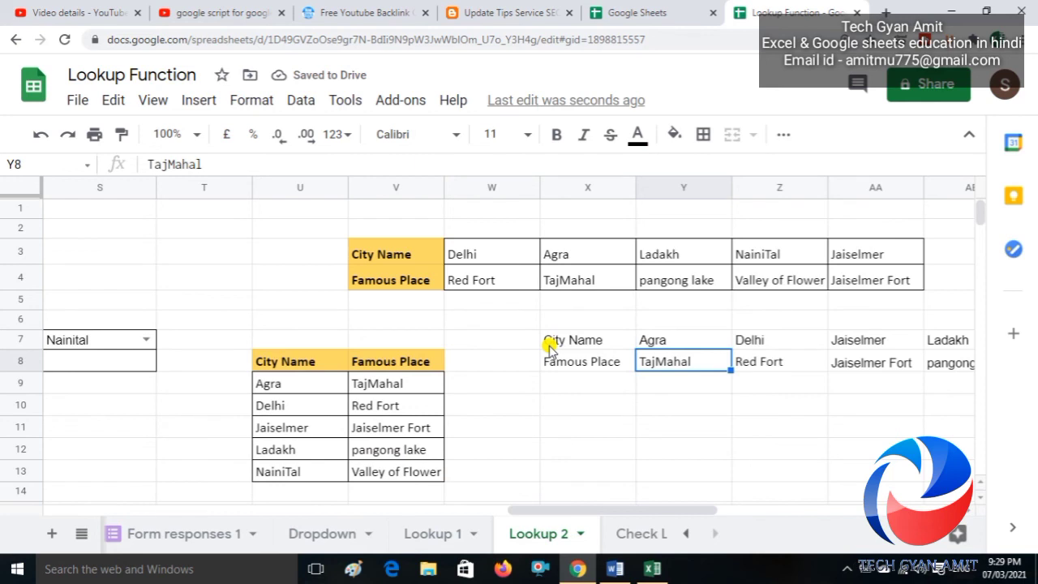
key("Up")
key("Right")
key("Right")
key("Right")
key("Right")
key("Left")
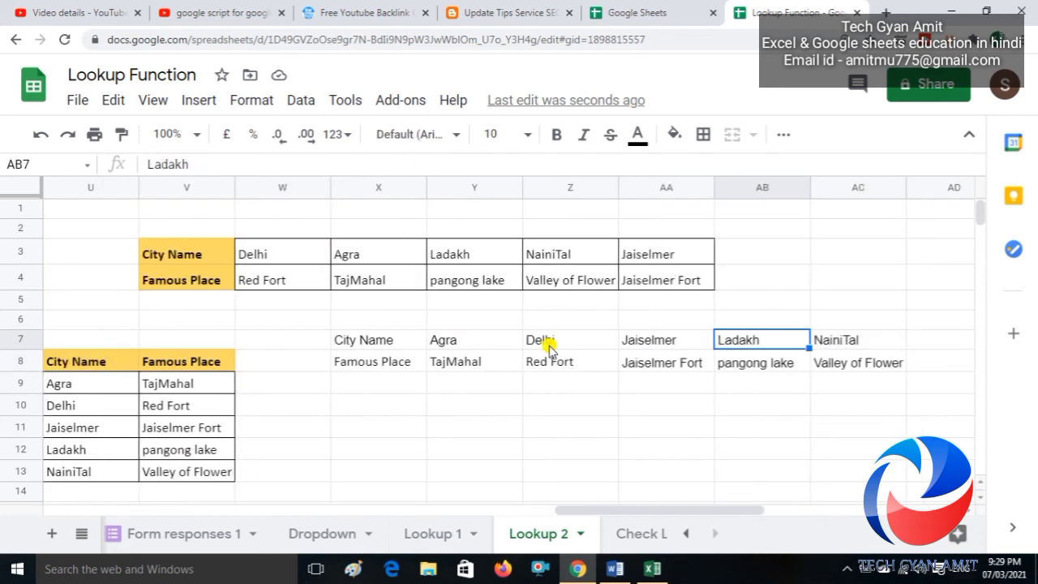
Clear the contents of range U7:AC13, covering the transposed city table and the horizontal TRANSPOSE output.
key("Left")
key("Left")
key("Left")
key("Left")
key("Left")
key("Left")
key("Left")
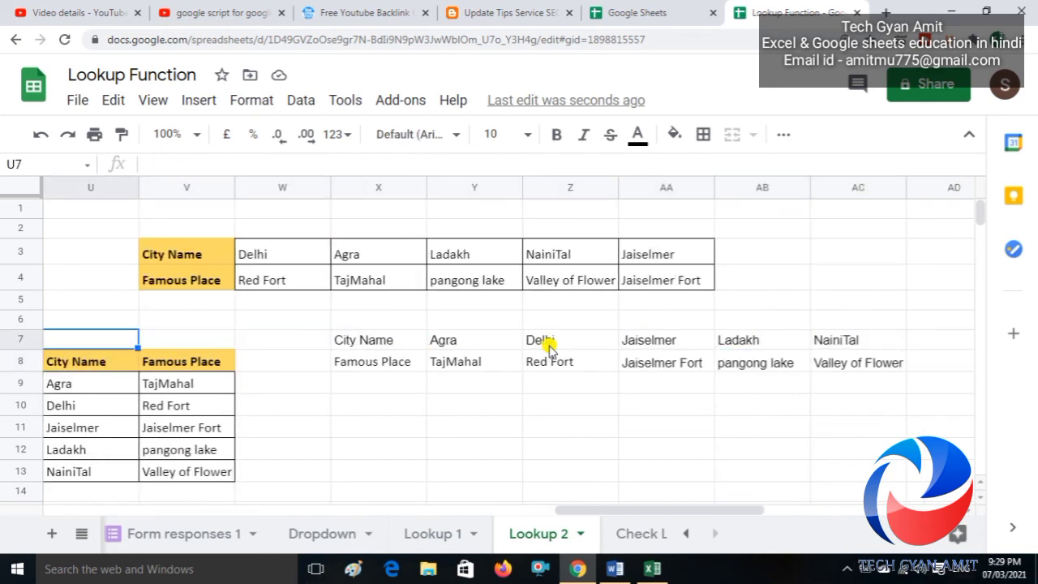
key("Down")
key("Up")
key("shift+Right")
key("shift+Right")
key("shift+Right")
key("shift+Right")
key("shift+Right")
key("shift+Right")
key("shift+Right")
key("shift+Right")
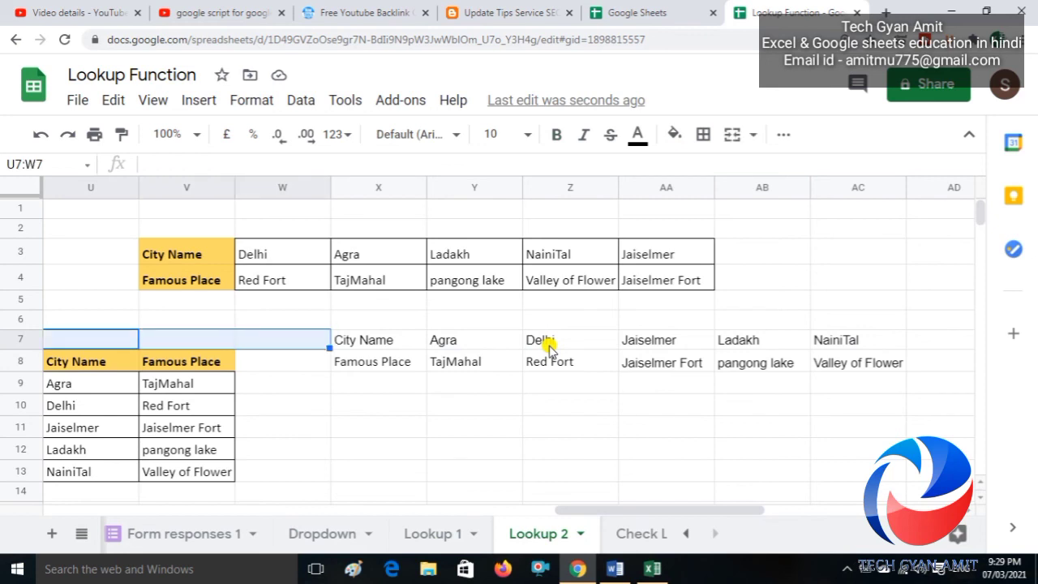
key("shift+Down")
key("shift+Down")
key("shift+Down")
key("shift+Down")
key("shift+Down")
key("shift+Down")
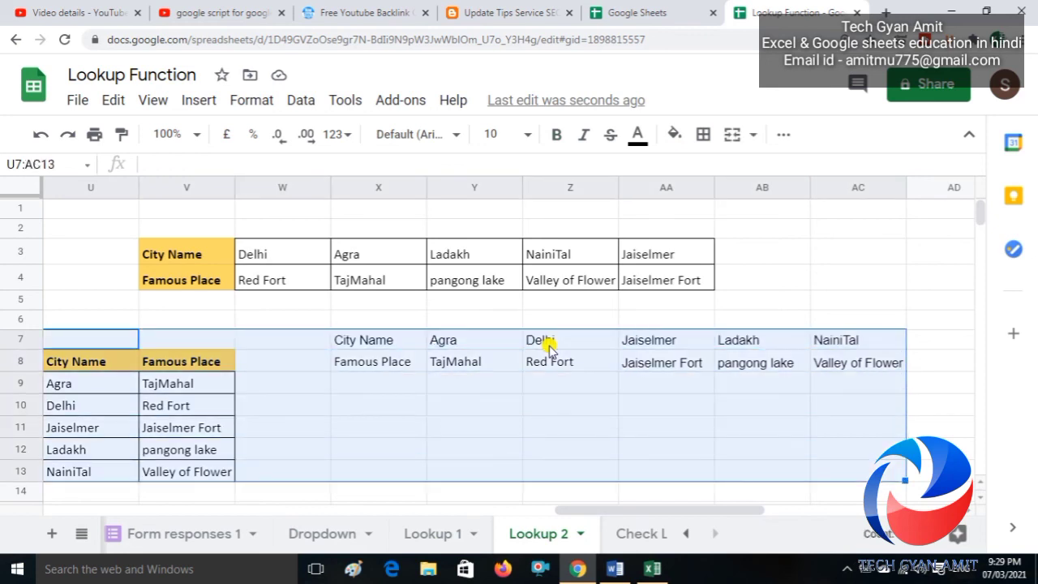
key("Delete")
Examine the order of the city names across the orange-headed horizontal table L3:Q4.
key("Left")
key("Left")
key("Left")
key("Left")
key("Left")
key("Left")
key("Left")
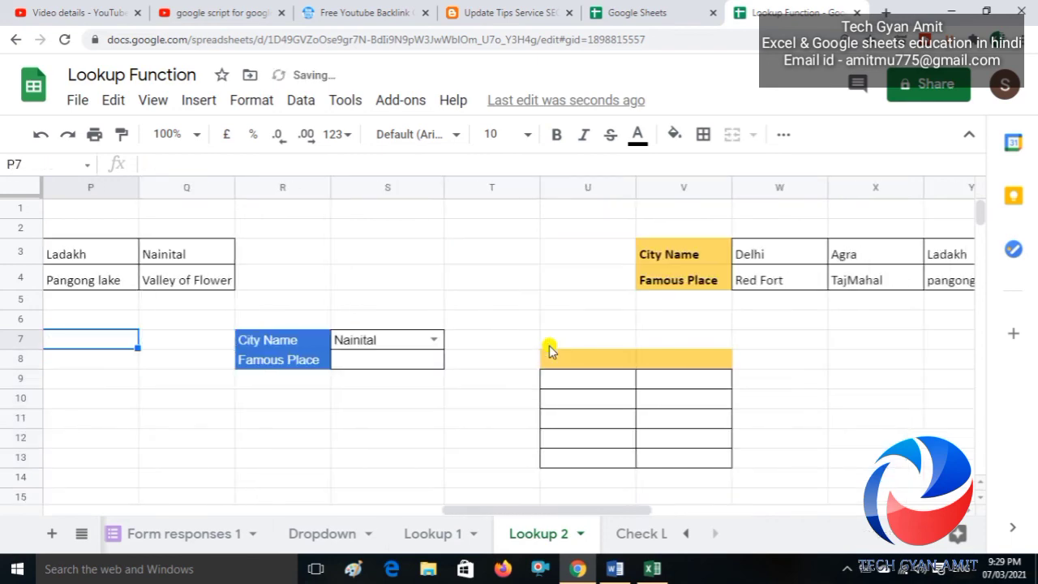
key("Left")
key("Left")
key("Up")
key("Up")
key("Up")
key("Up")
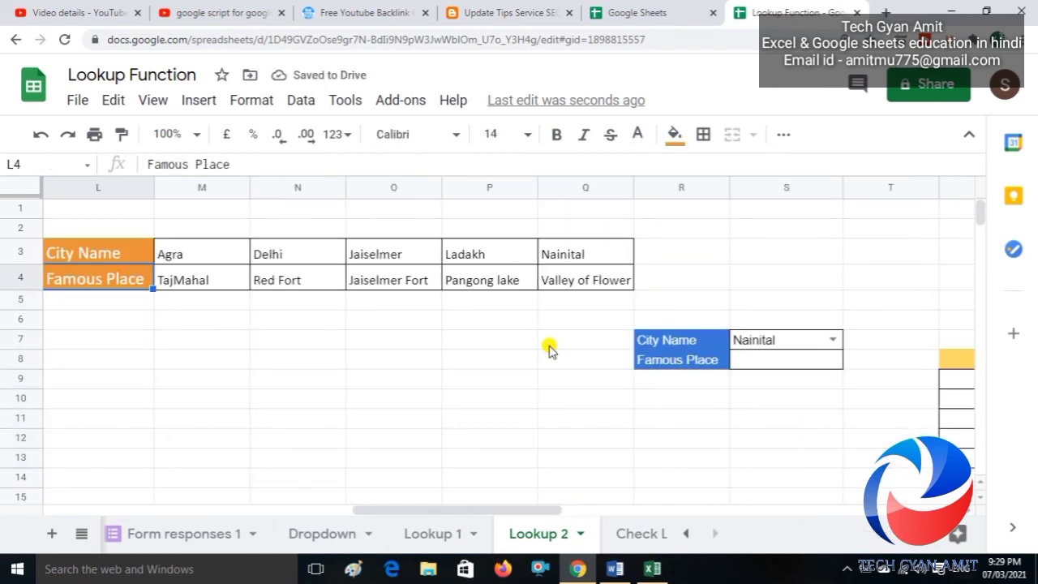
key("Right")
key("Right")
key("Right")
key("Right")
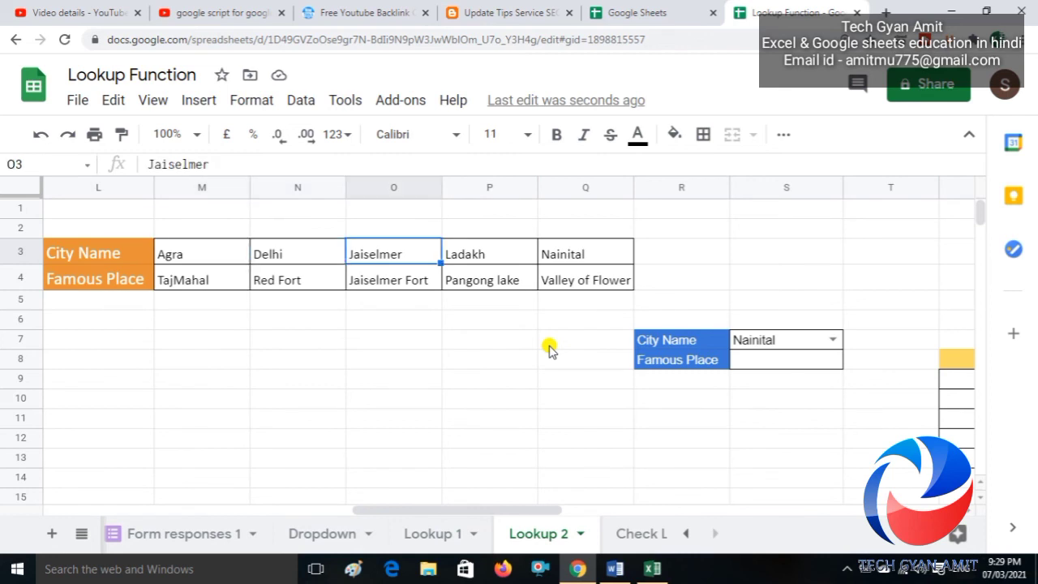
key("Right")
key("Right")
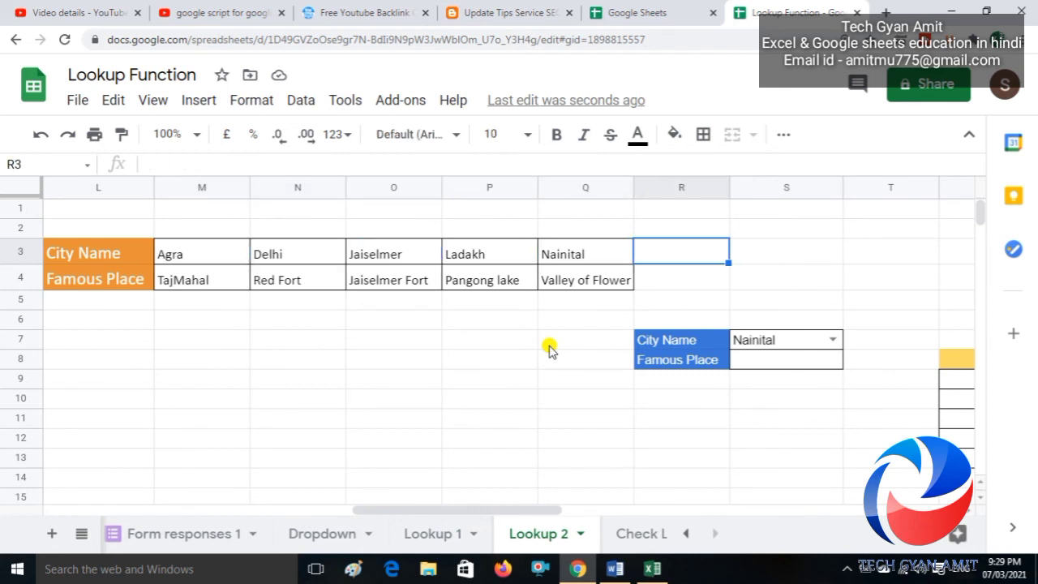
Enter the formula =LOOKUP(S7,M3:Q4) in cell S8 to return the famous place for the selected city.
key("Down")
key("Down")
key("Right")
key("Down")
key("Down")
key("Down")
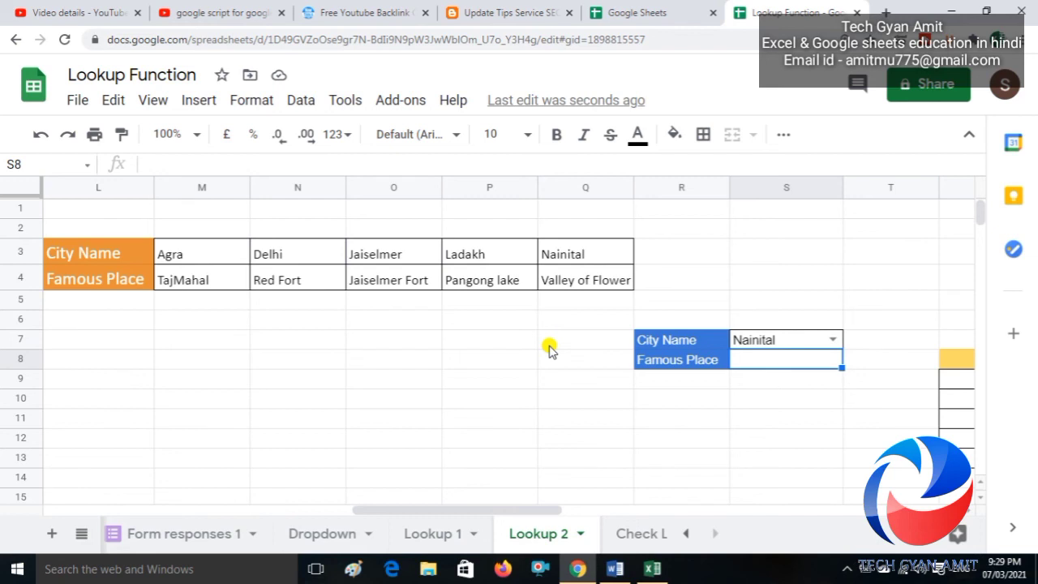
type("=")
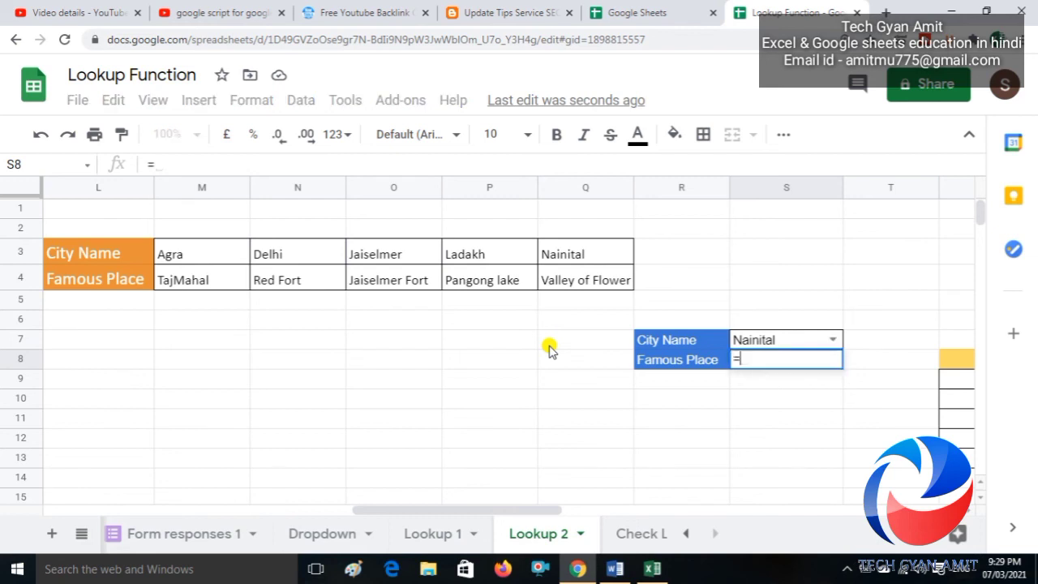
type("LOOKUP(")
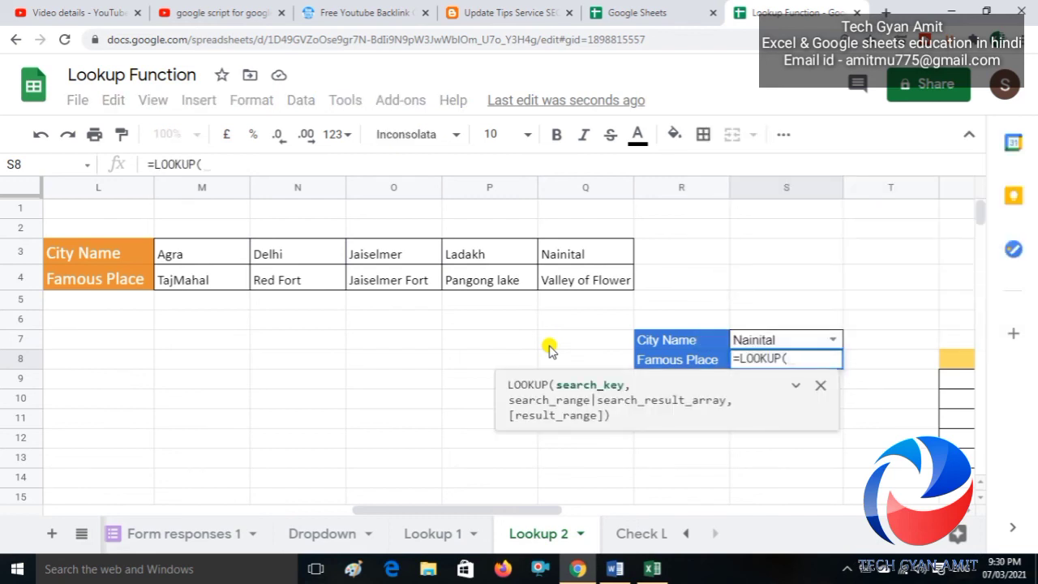
key("Up")
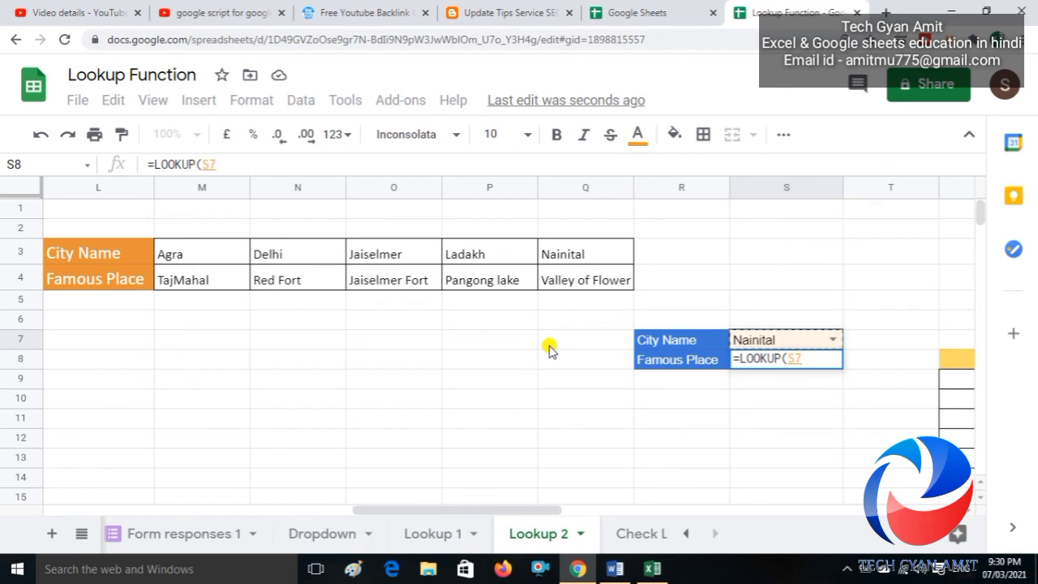
type(",")
key("Left")
key("Left")
key("Left")
key("Left")
key("Left")
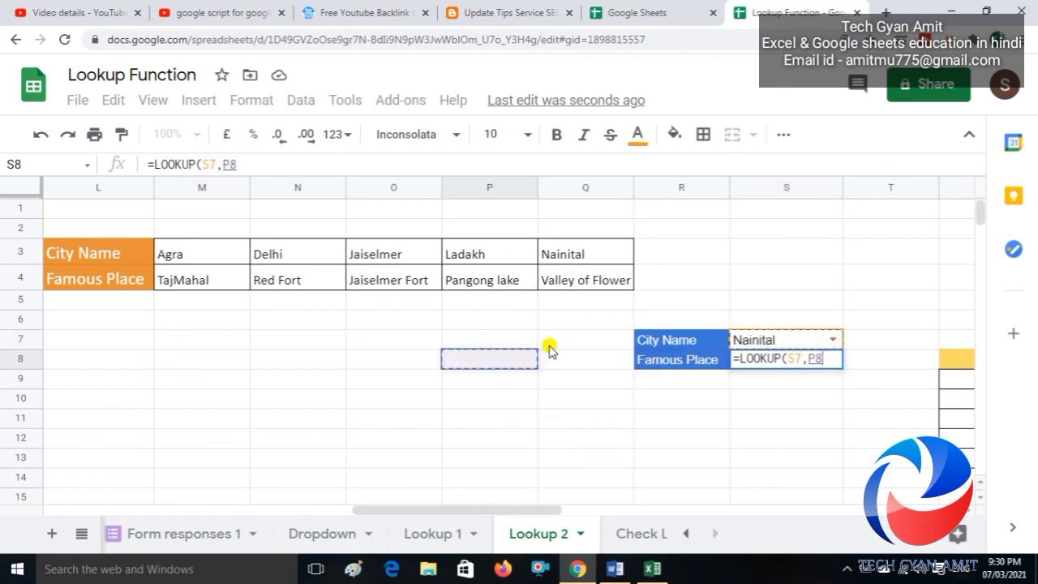
key("Up")
key("Up")
key("Up")
key("Up")
key("Up")
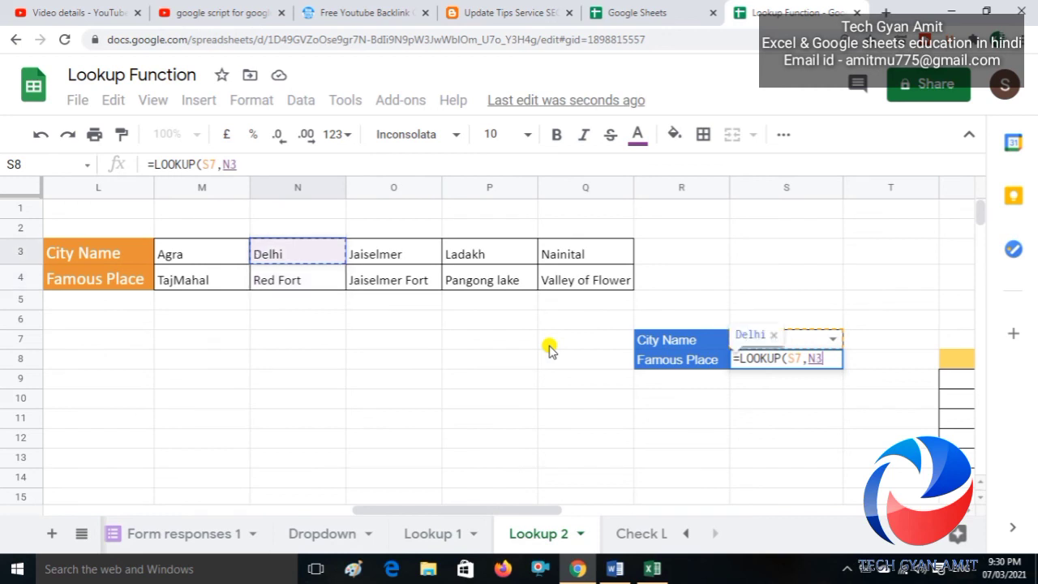
key("Left")
key("shift+Right")
key("shift+Right")
key("shift+Right")
key("shift+Right")
key("shift+Down")
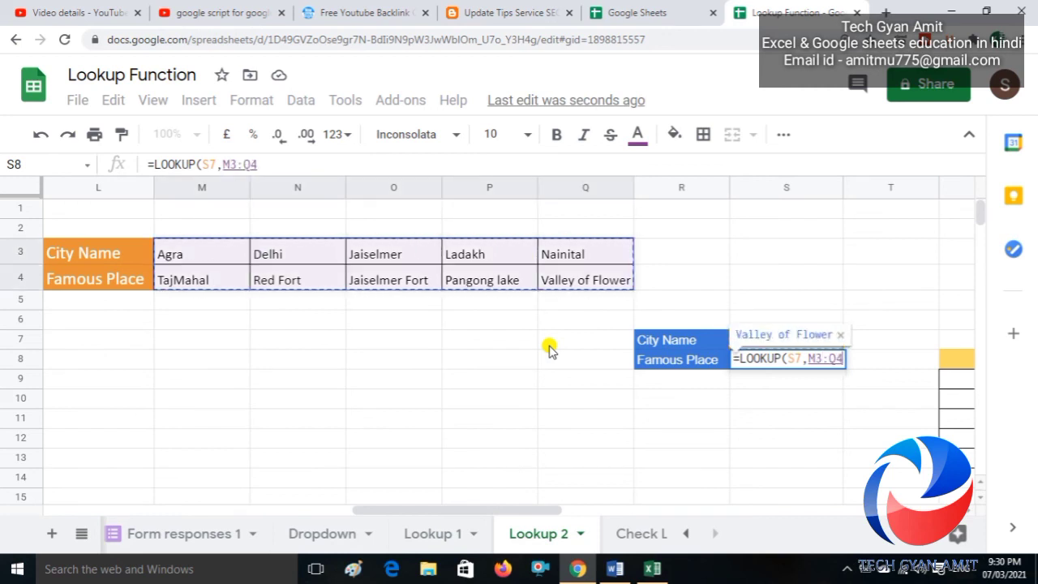
type(")")
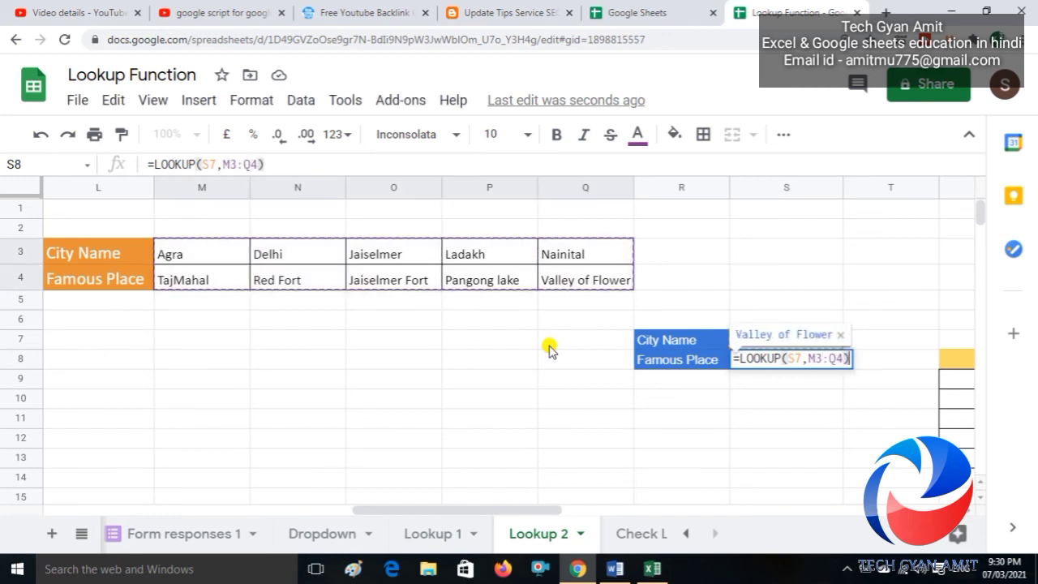
key("Return")
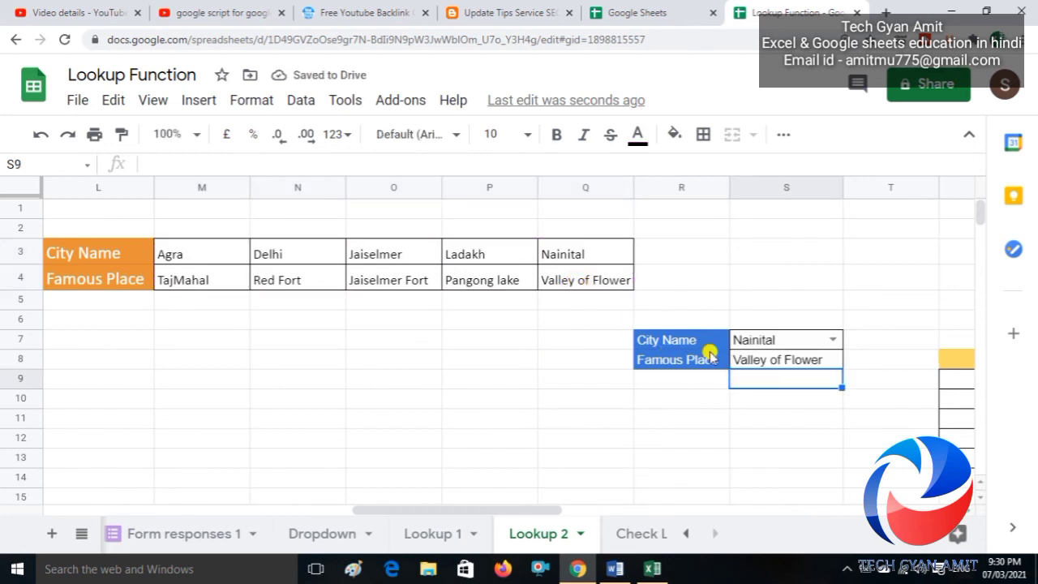
Test the lookup by setting the city name in S7 to Delhi, followed by Jaiselmer.
left_click(833, 339)
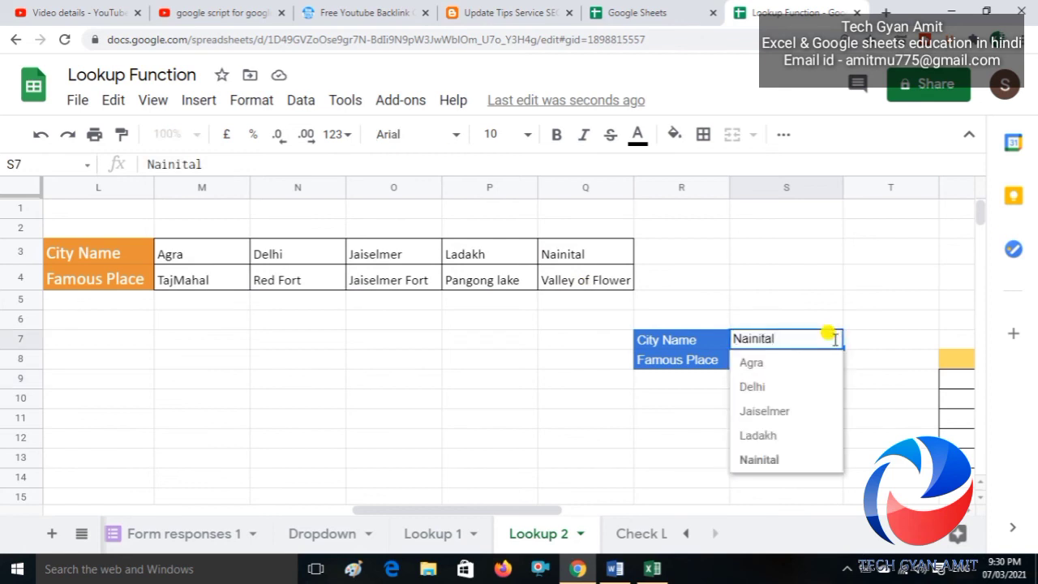
left_click(754, 389)
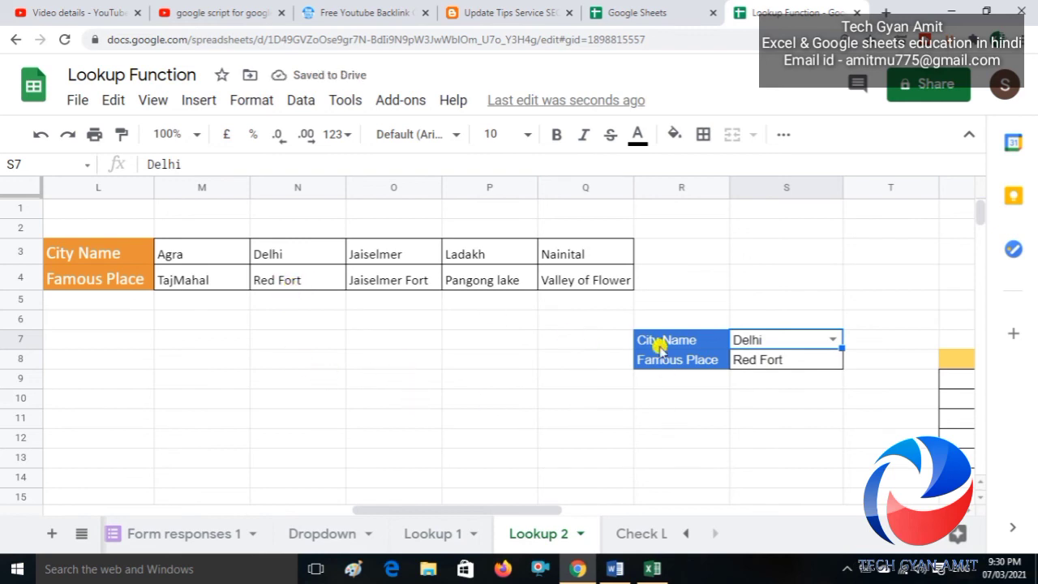
left_click(834, 339)
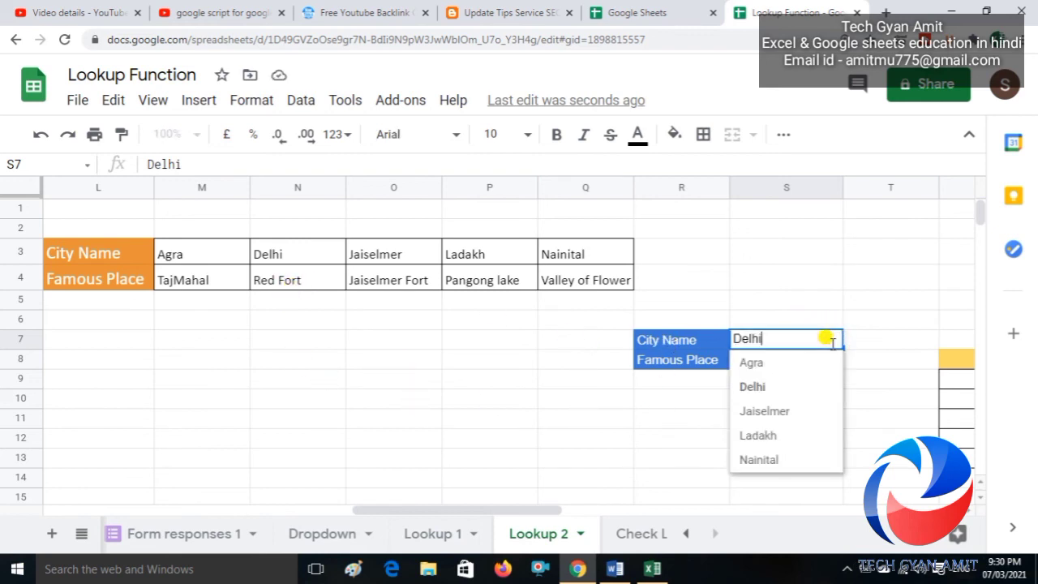
left_click(762, 411)
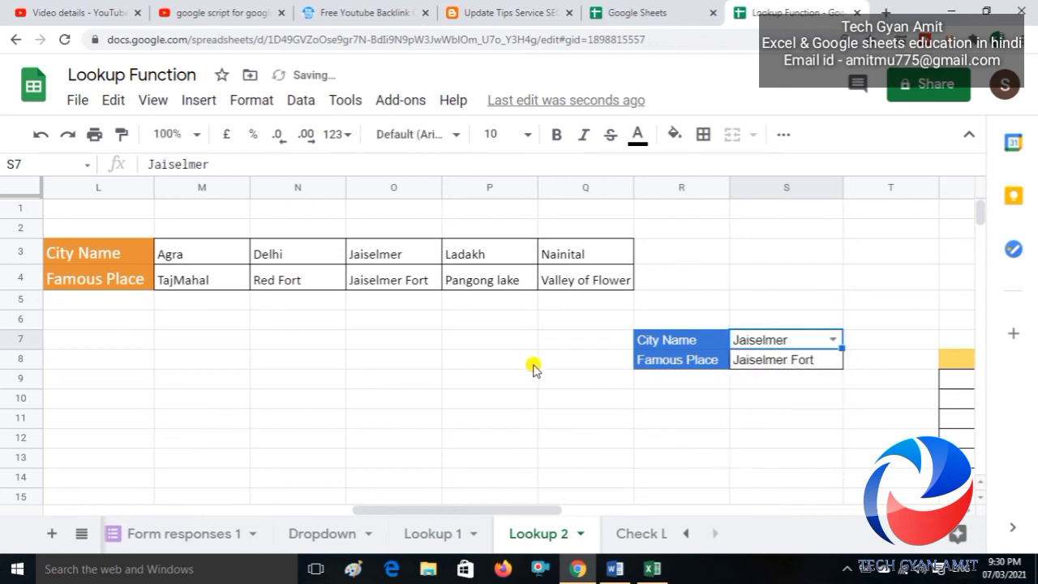